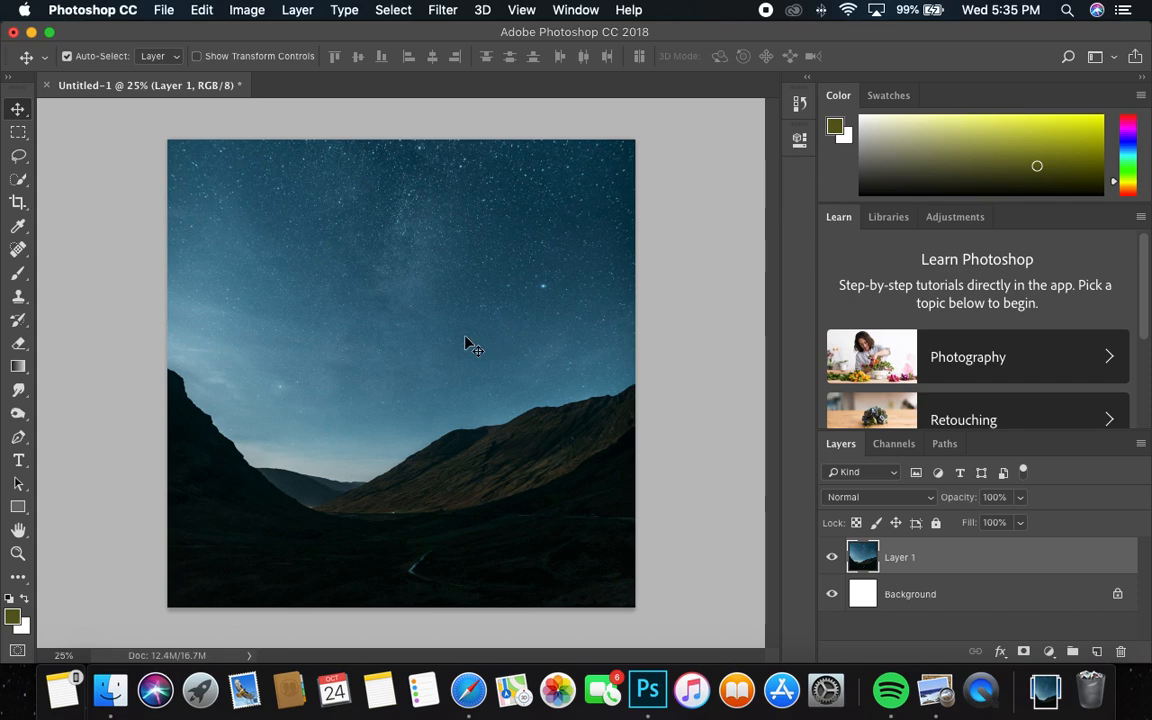
Try an automatic Select Subject selection on the landscape photo from the Quick Selection tool, and clear that selection
left_click(17, 183)
right_click(17, 183)
left_click(64, 179)
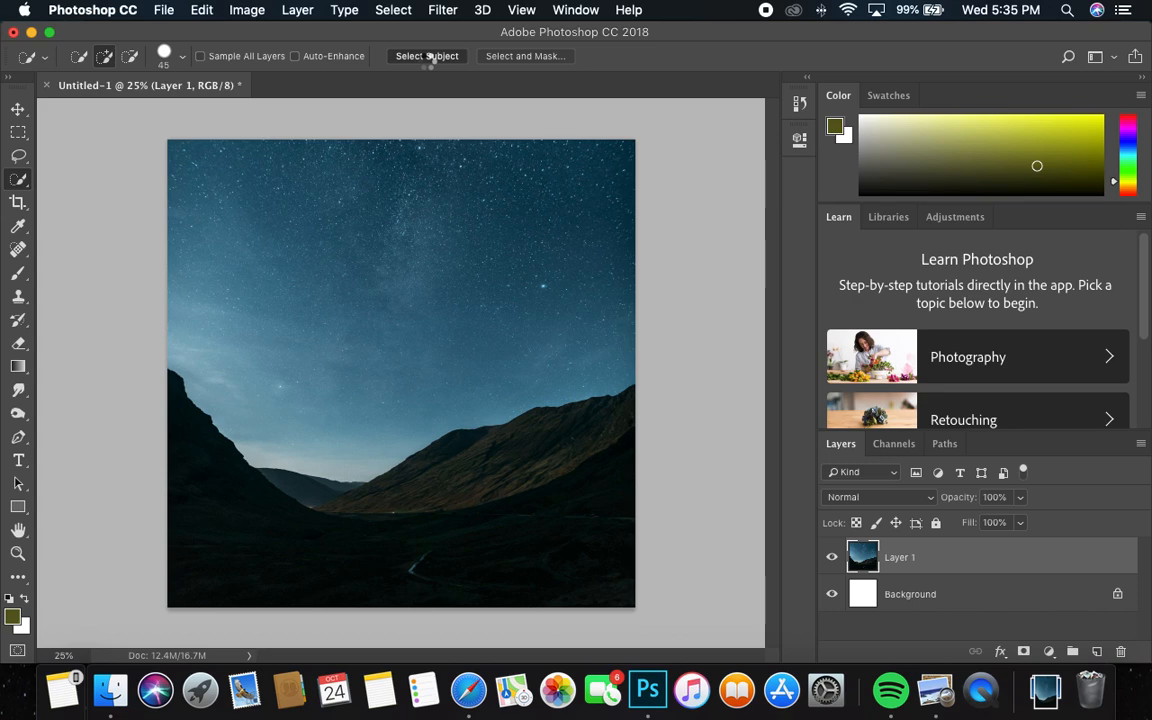
left_click(428, 57)
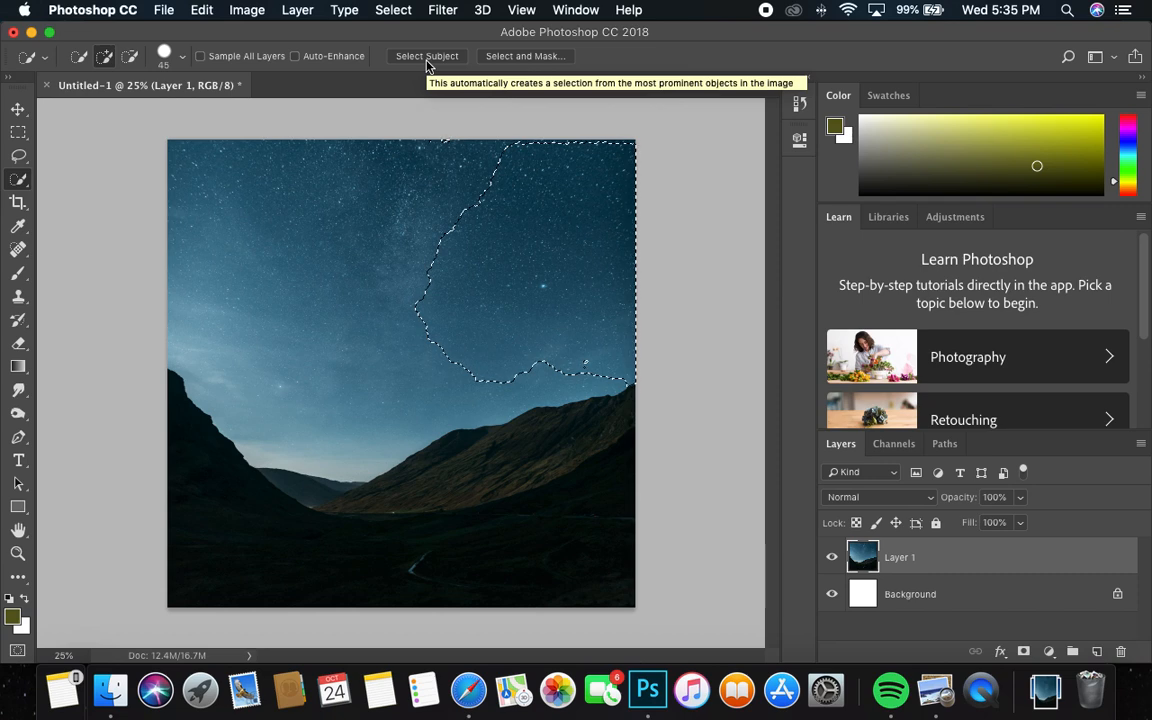
left_click(393, 10)
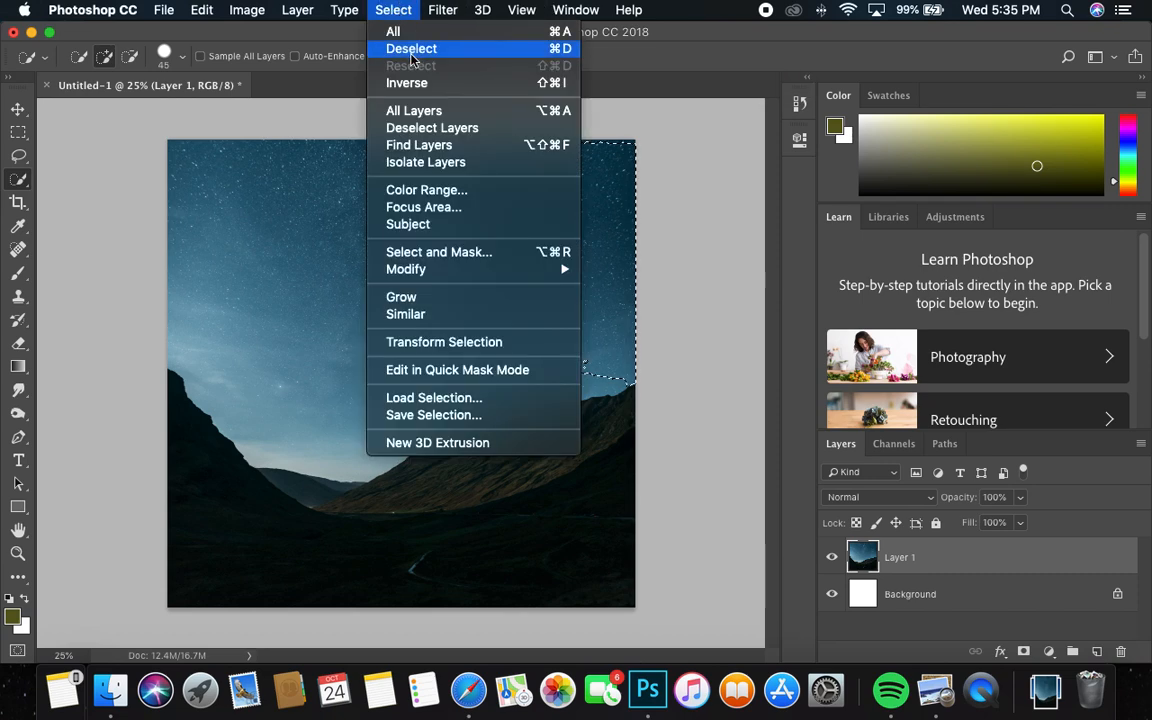
left_click(411, 46)
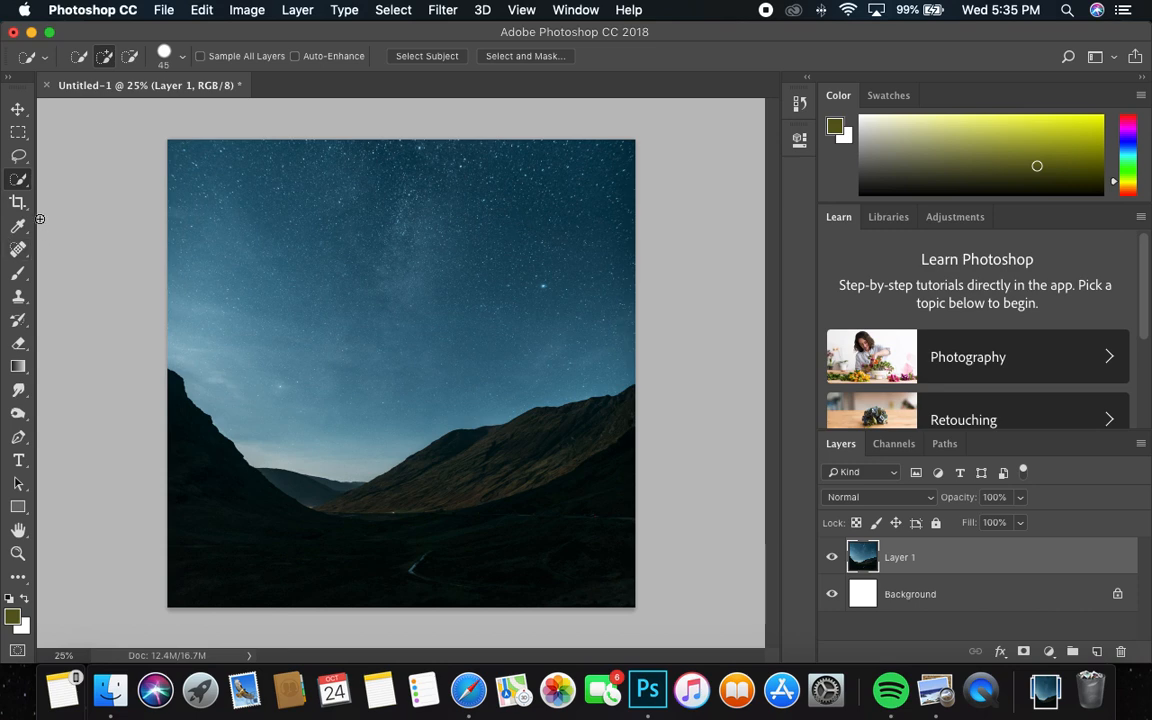
Select the entire sky down to the mountain ridge with the Magic Wand, adding each missed area to the selection
right_click(18, 179)
left_click(82, 196)
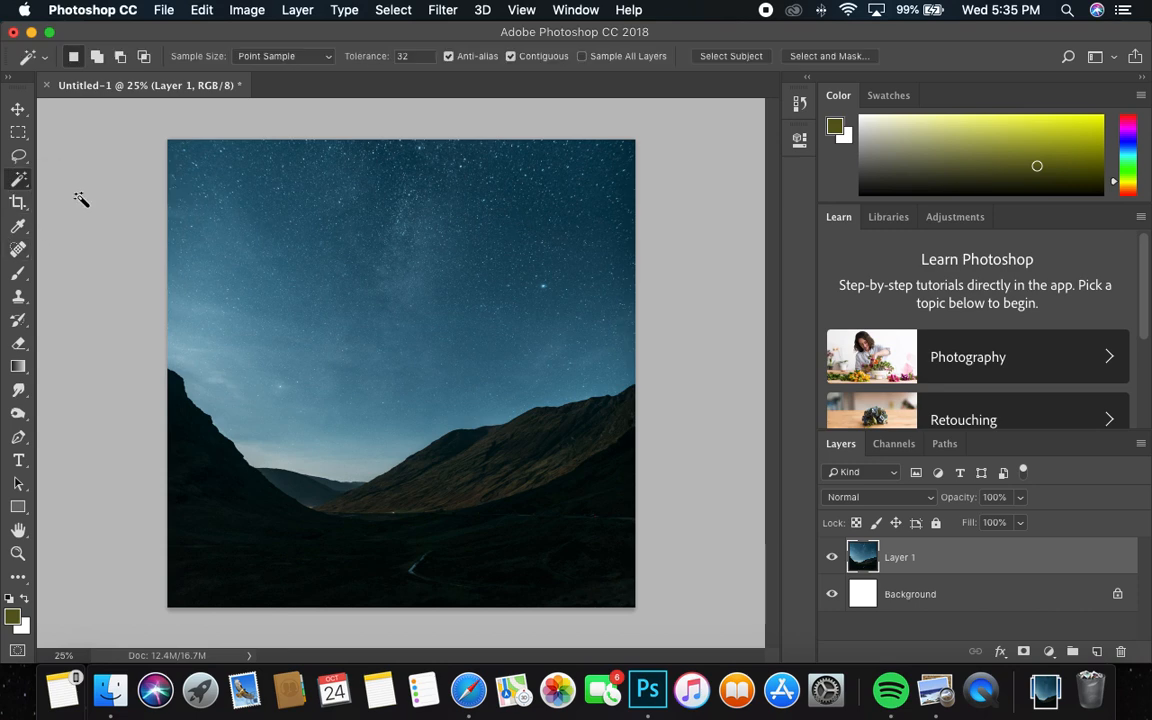
left_click(305, 418)
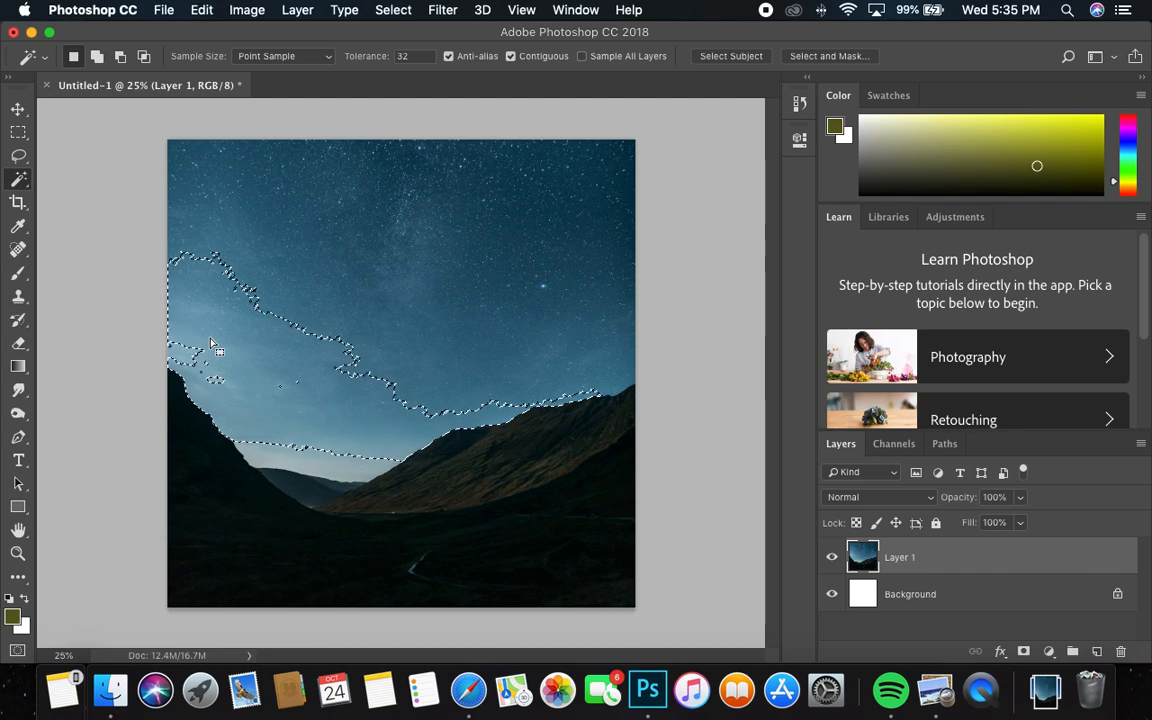
key("shift")
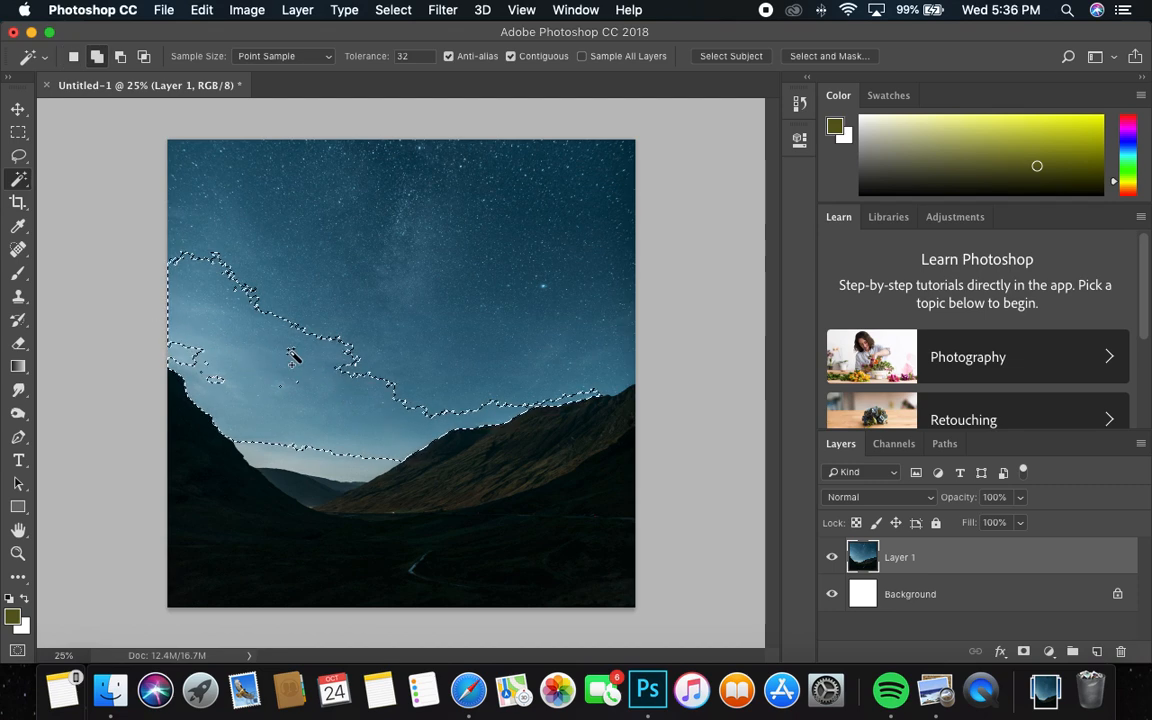
left_click(350, 338, "shift")
left_click(520, 280, "shift")
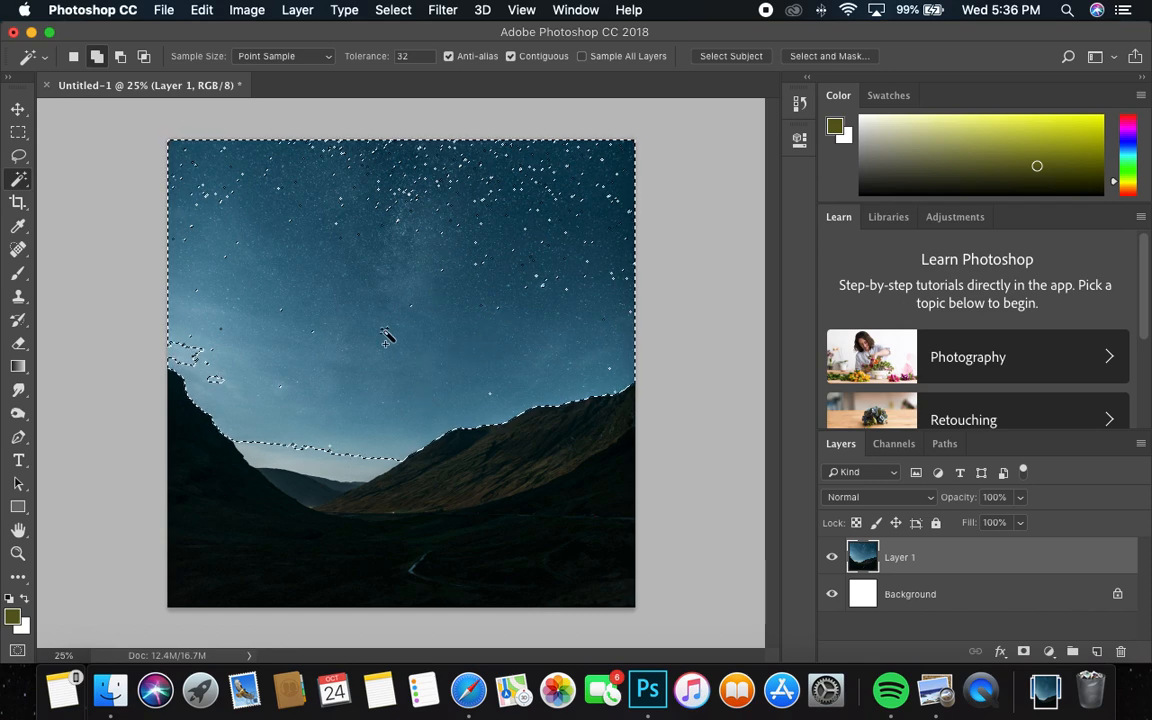
left_click(361, 482, "shift")
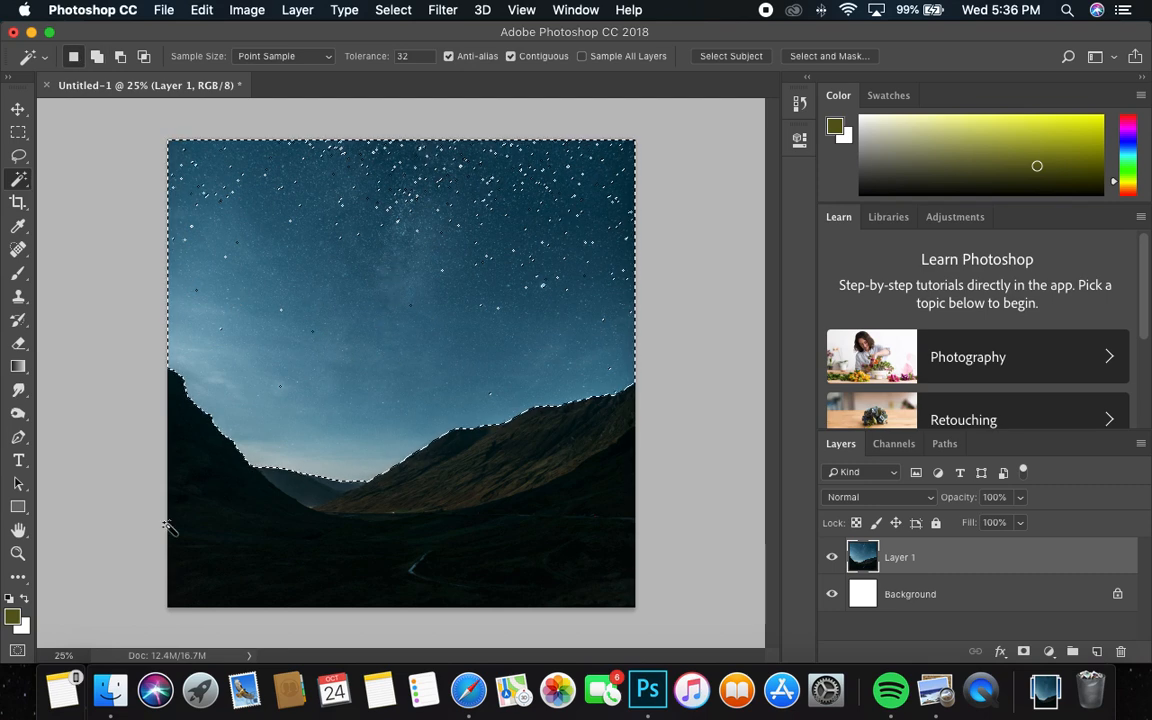
Show the sky selection as a Quick Mask and examine the starry area up close for masked specks
left_click(18, 652)
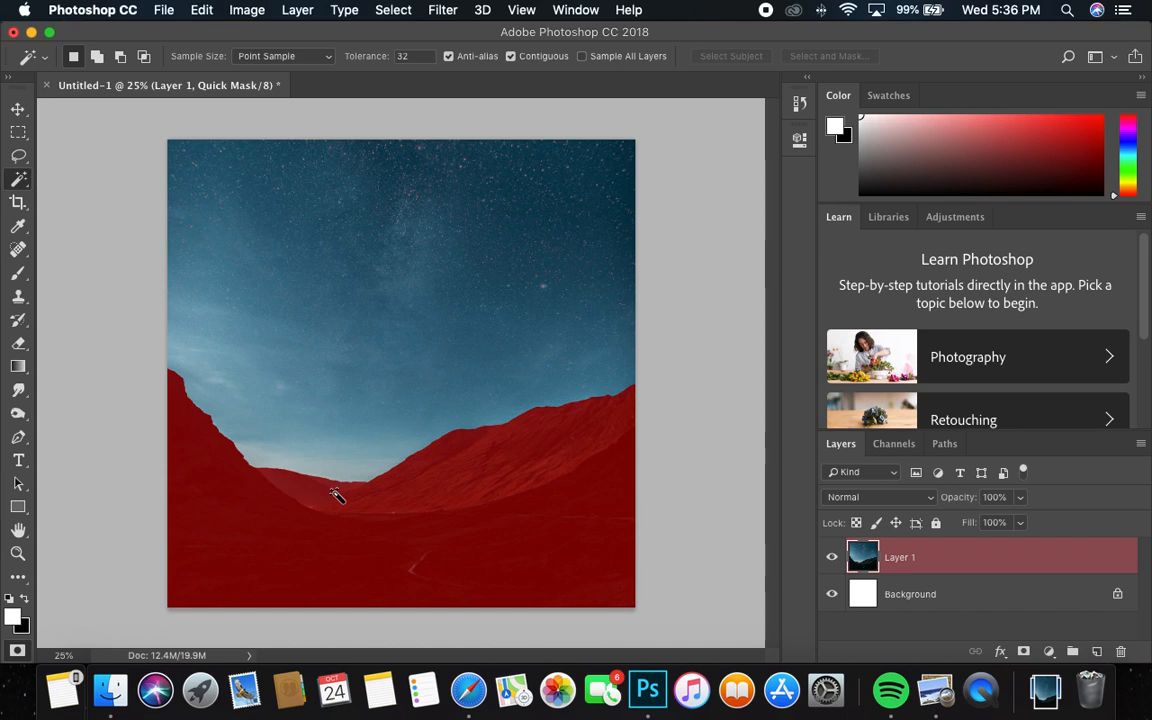
key("z")
left_click_drag(553, 197, 650, 138)
key("space")
left_click_drag(604, 208, 449, 357)
left_click_drag(505, 293, 420, 348)
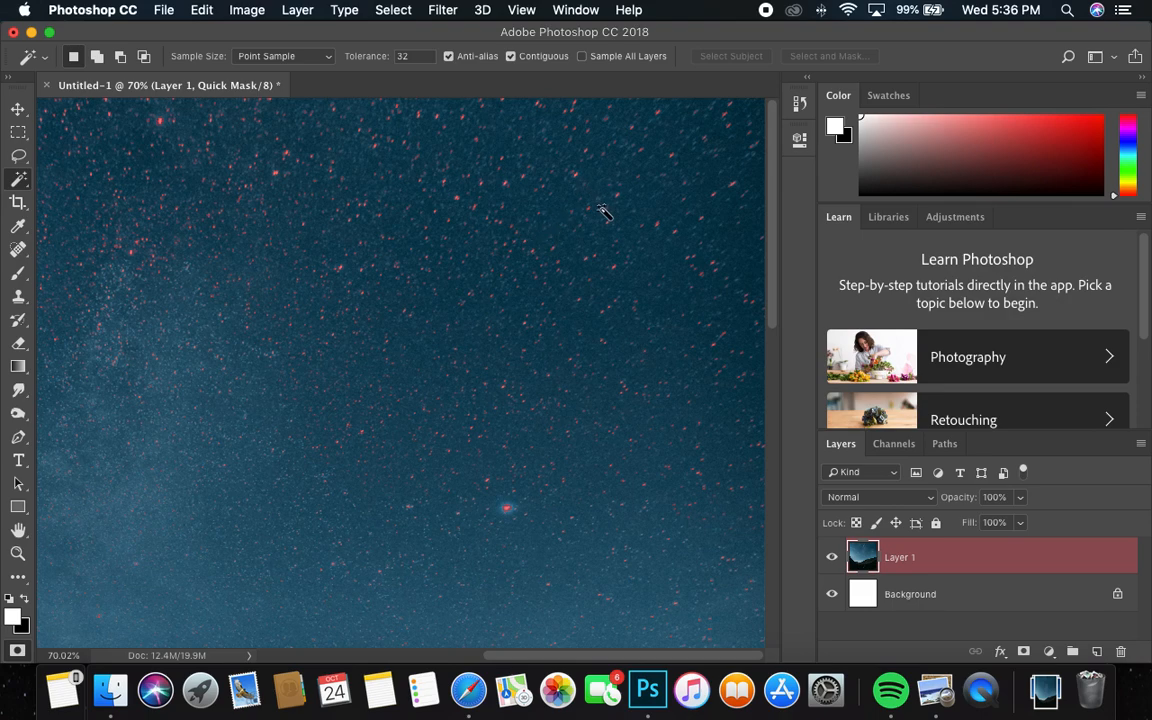
key("z")
left_click_drag(588, 224, 492, 266)
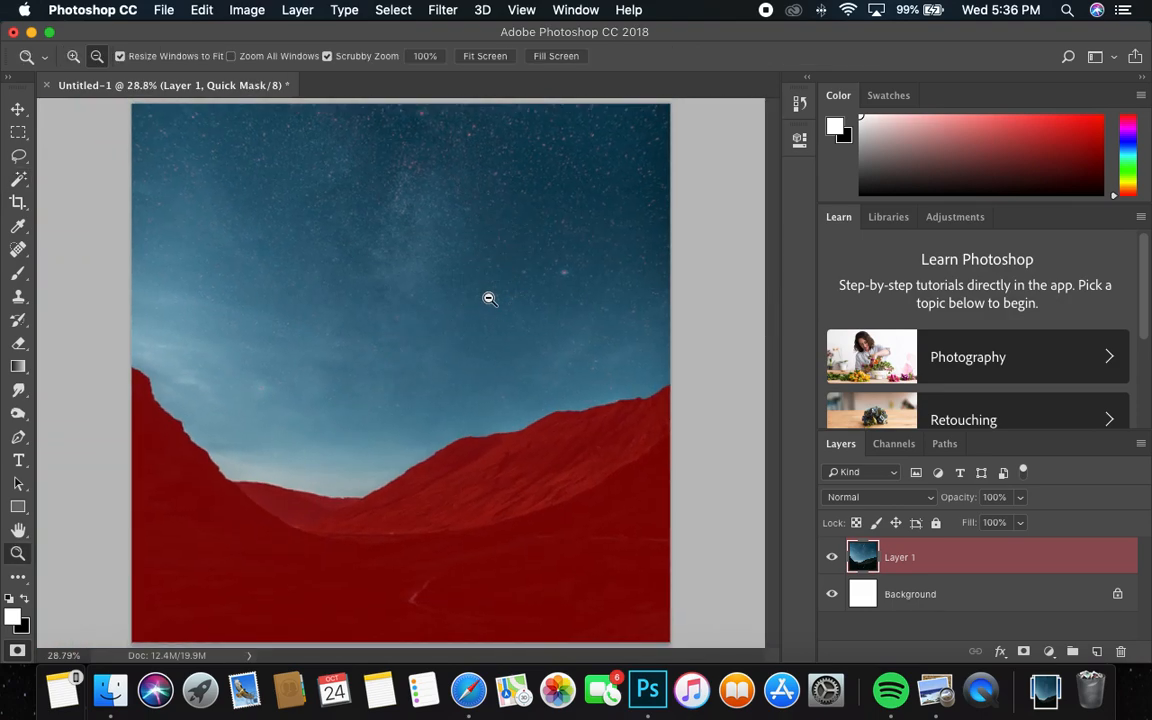
Choose the Brush tool and enlarge the brush size to 300 px
left_click(20, 273)
key("bracketright")
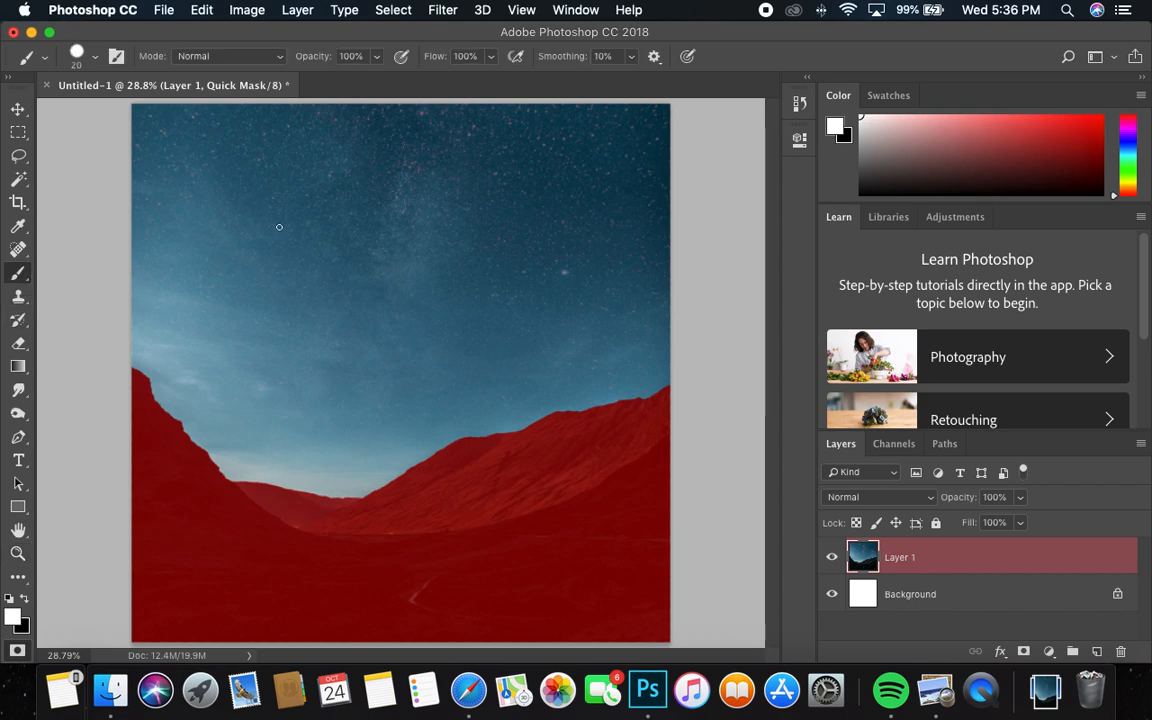
key("bracketright")
key("bracketright")
key("bracketright")
key("bracketright")
key("bracketright")
key("bracketright")
key("bracketright")
key("bracketright")
key("bracketright")
key("bracketright")
Paint a black stroke across the upper sky to add that area to the mask, and restore white as foreground colour
left_click(27, 602)
mouse_move(400, 205)
left_mouse_down()
mouse_move(463, 200)
mouse_move(581, 226)
mouse_move(545, 222)
left_mouse_up()
left_click(27, 602)
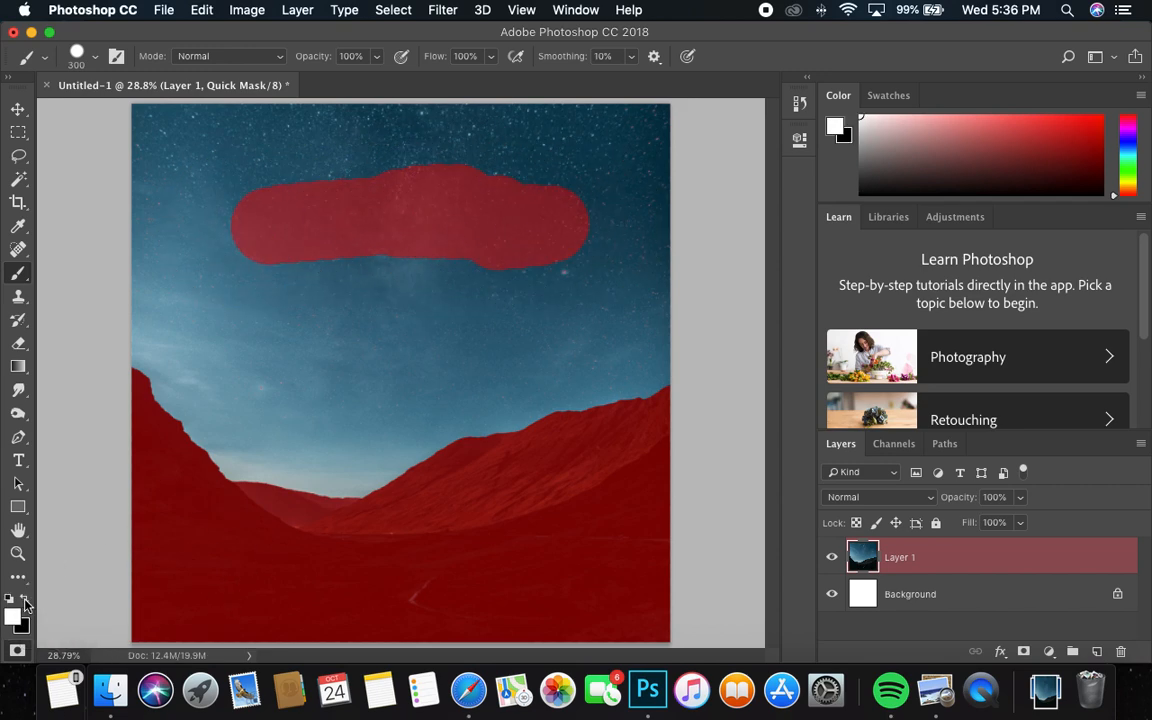
Paint white over the whole sky, removing the red stroke and the star specks from the Quick Mask
mouse_move(470, 285)
left_mouse_down()
mouse_move(299, 257)
mouse_move(303, 193)
mouse_move(496, 193)
mouse_move(630, 249)
left_mouse_up()
key("super+space")
left_click_drag(641, 180, 755, 95)
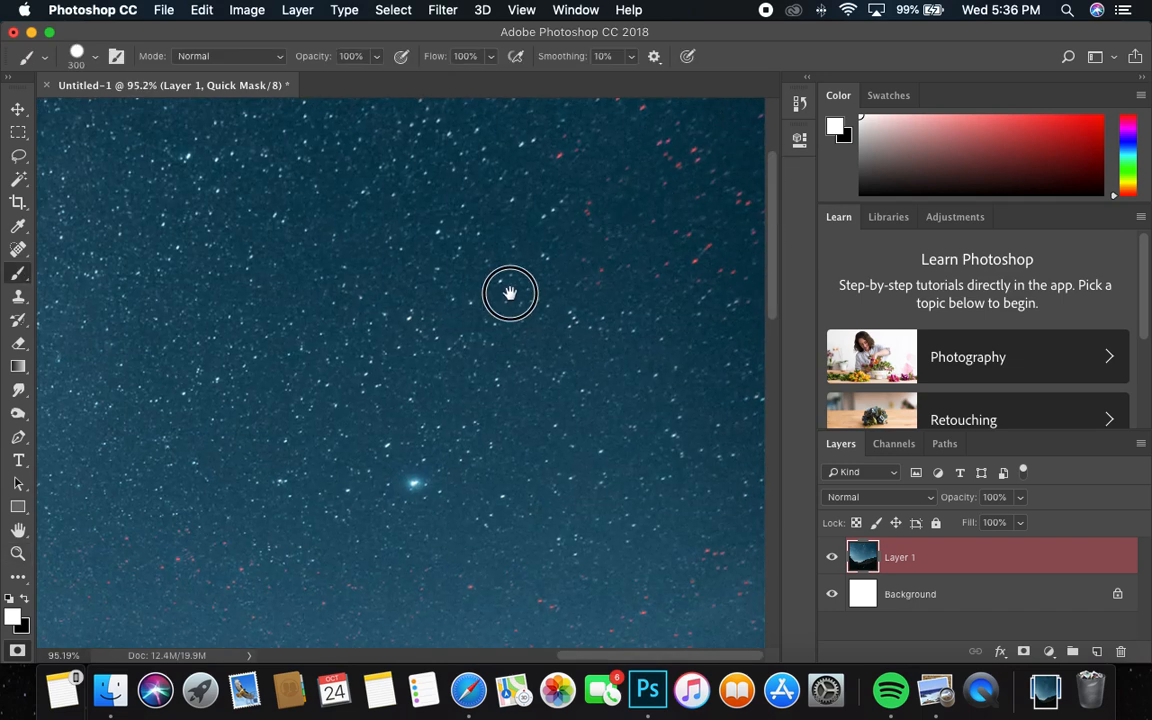
left_click_drag(537, 272, 342, 417)
mouse_move(592, 325)
left_mouse_down()
mouse_move(600, 363)
mouse_move(645, 247)
mouse_move(655, 156)
mouse_move(675, 448)
mouse_move(550, 337)
left_mouse_up()
key("super+space")
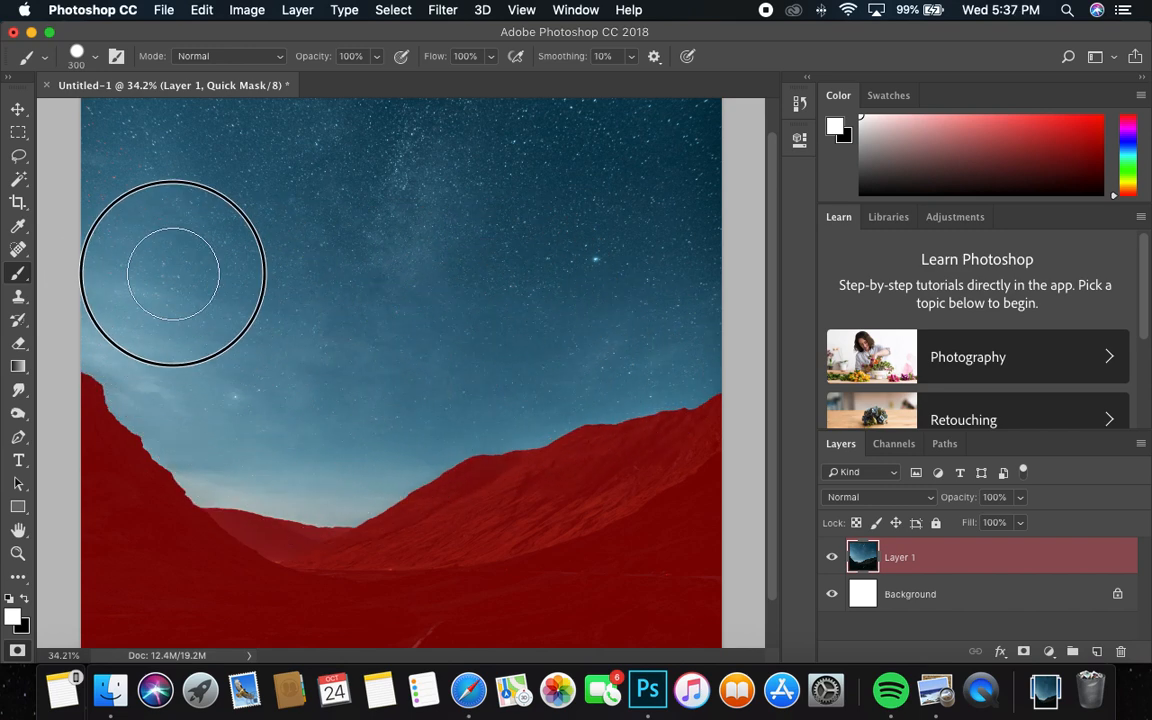
left_click_drag(136, 267, 135, 303)
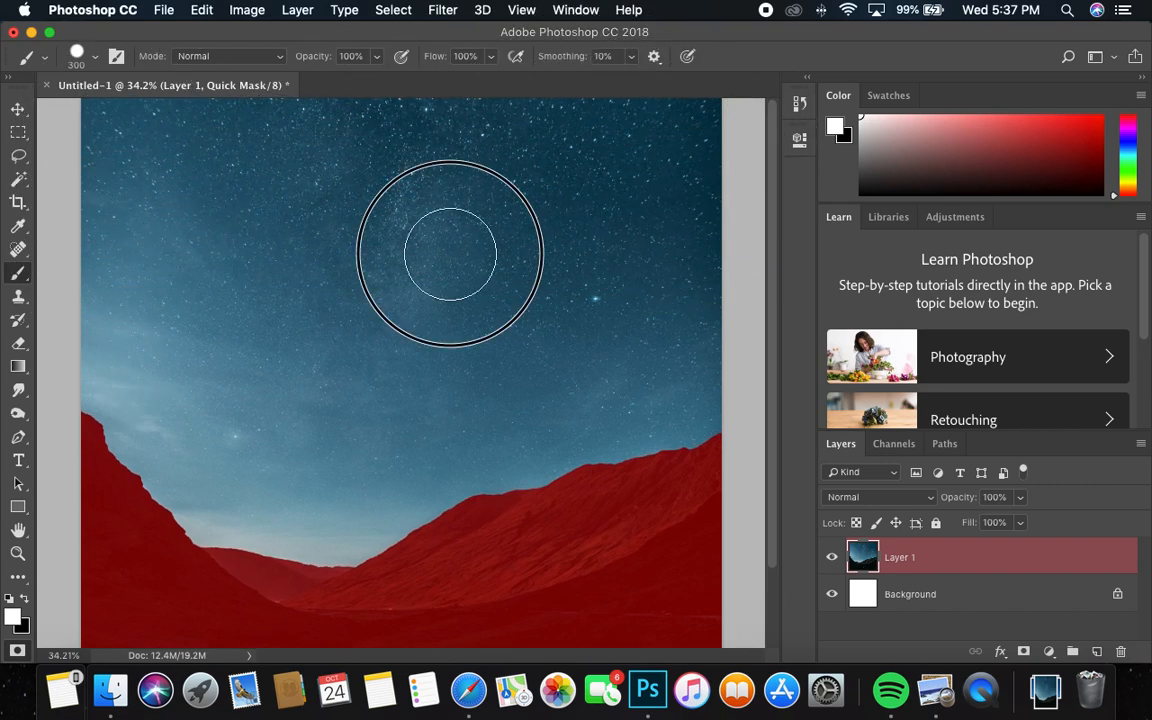
key("z")
mouse_move(674, 357)
left_mouse_down()
mouse_move(519, 373)
mouse_move(589, 337)
mouse_move(612, 340)
left_mouse_up()
key("b")
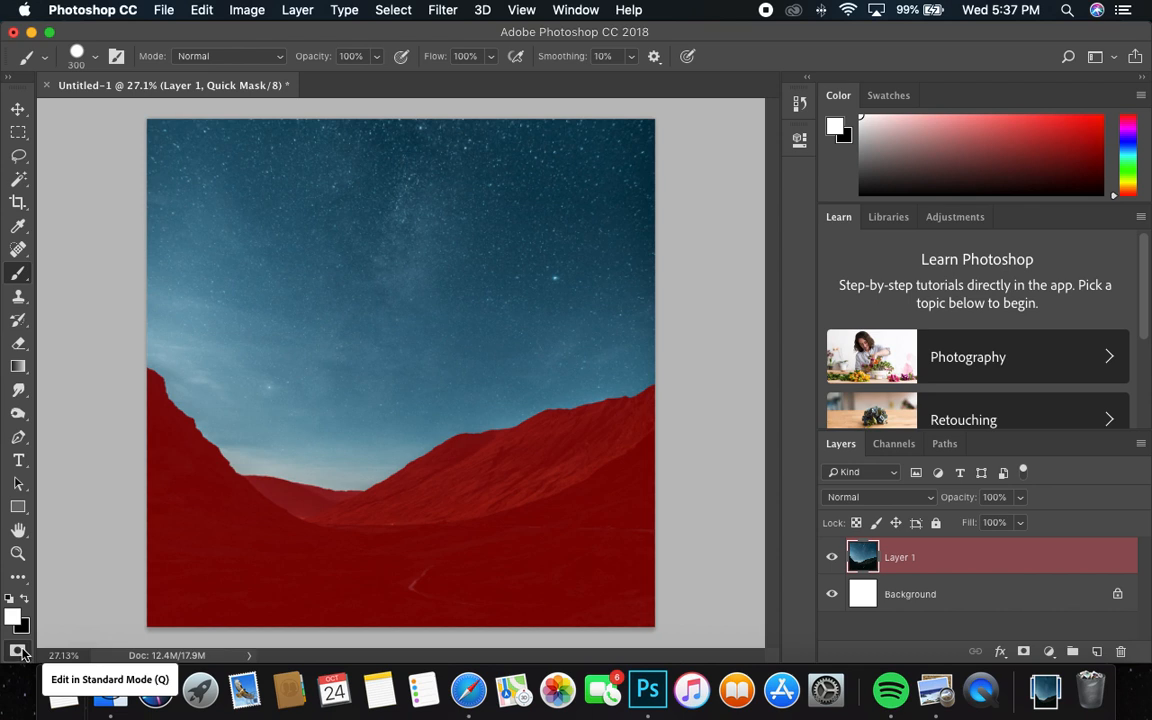
Return to Standard mode, delete the selected sky from Layer 1 and clear the selection
left_click(20, 651)
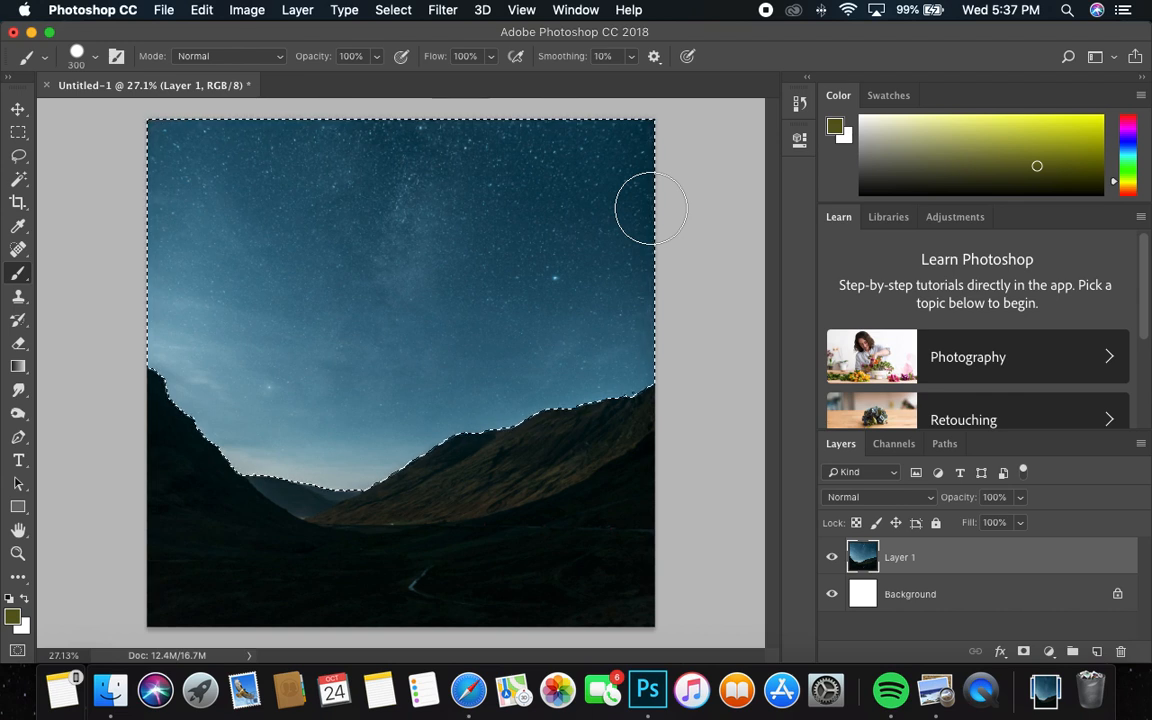
key("Delete")
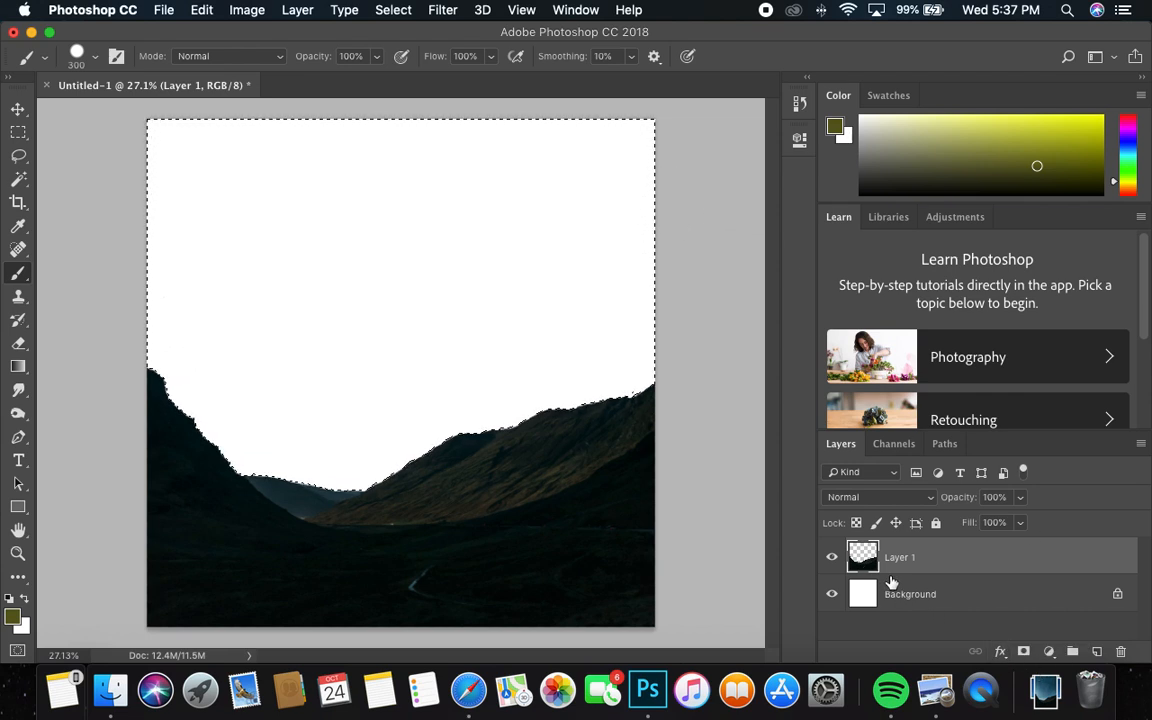
left_click(393, 10)
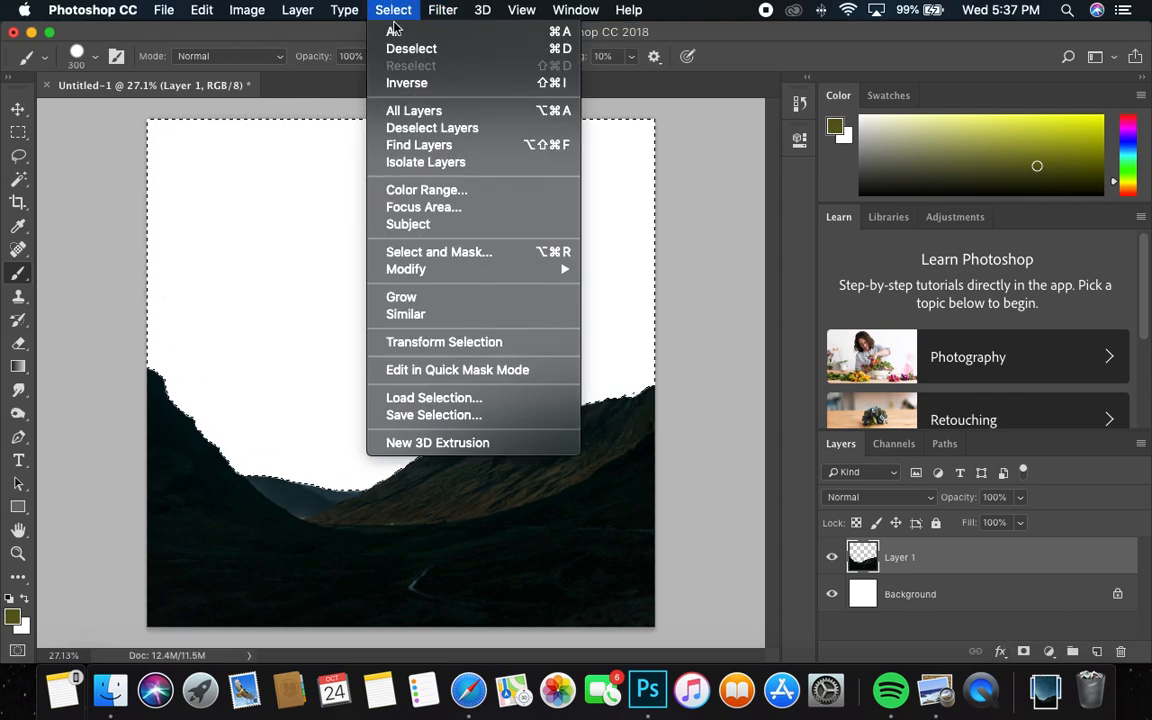
left_click(410, 48)
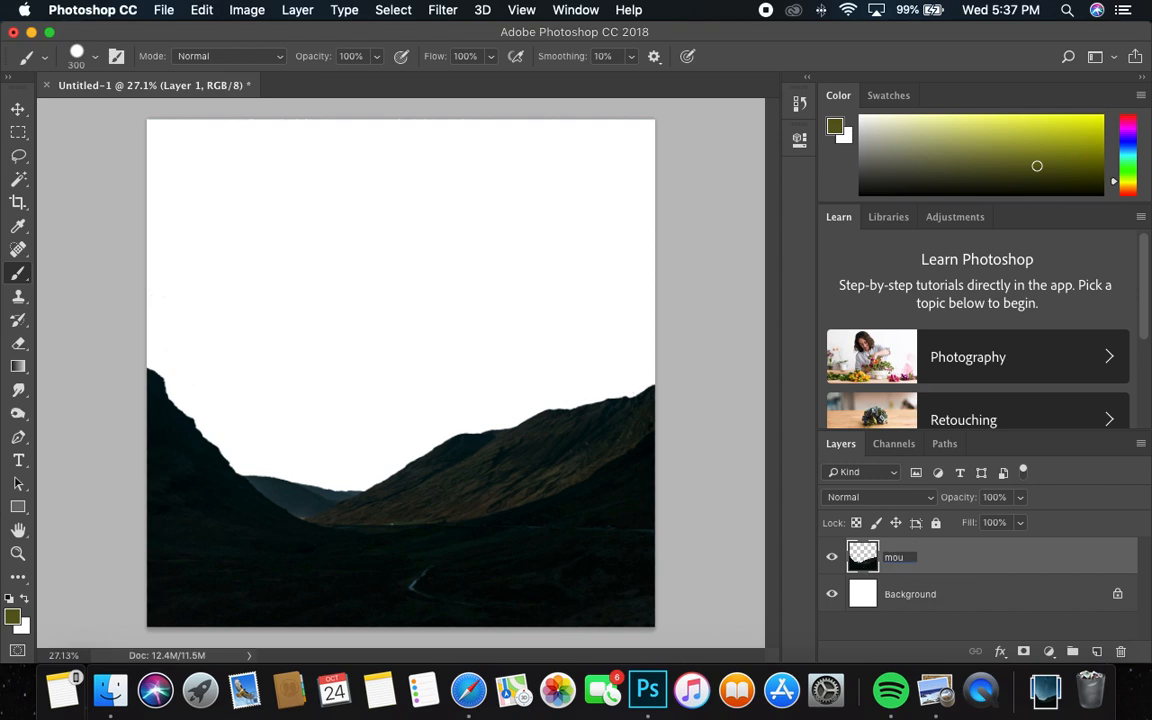
Rename the landscape layer as mountains
type("s")
key("Return")
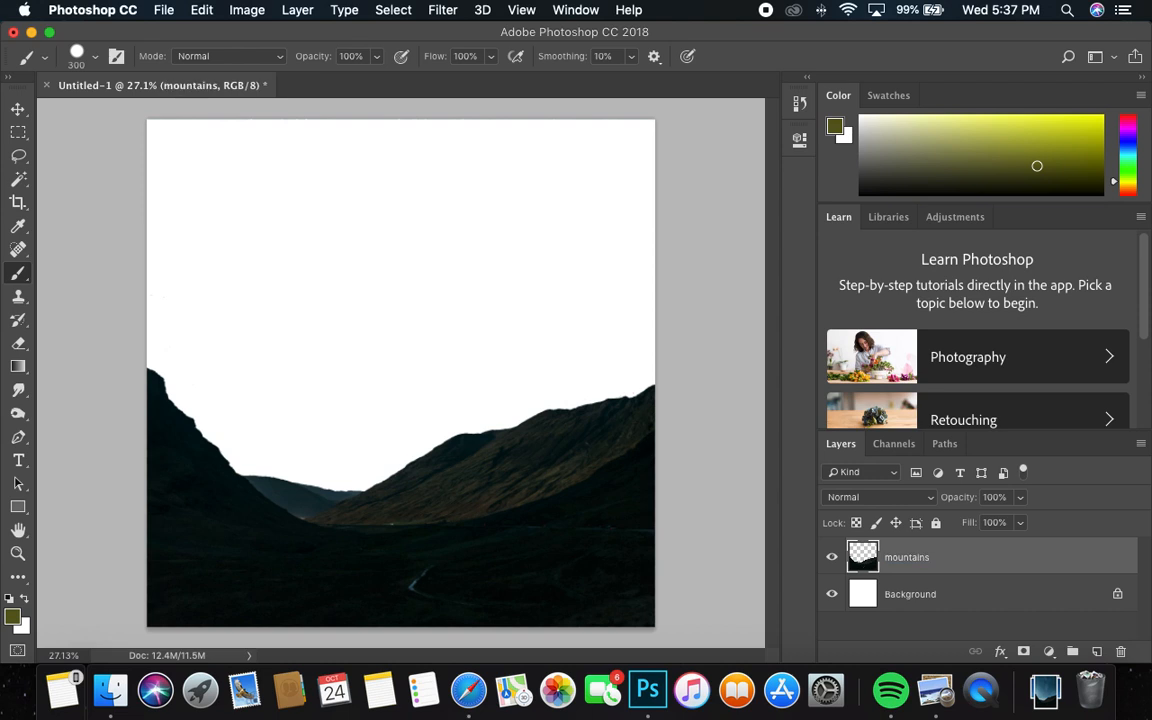
Switch to Safari, close the opened Unsplash photo and browse the sky search results before returning to Photoshop
left_click(468, 690)
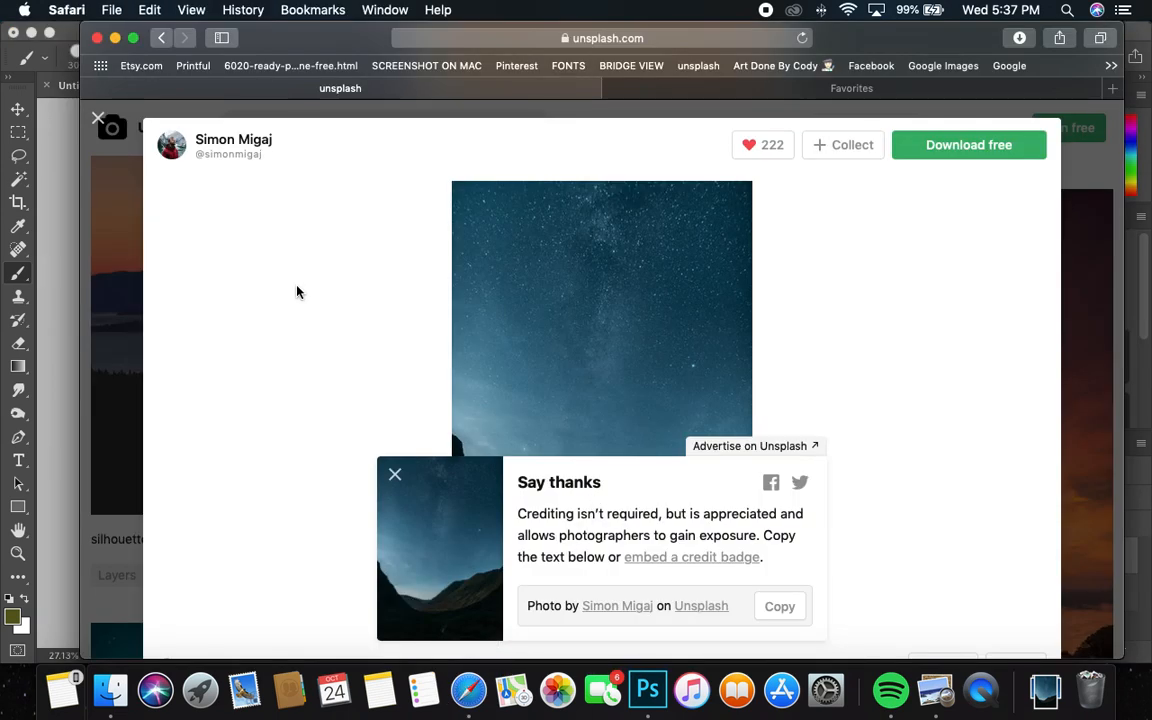
left_click(98, 121)
left_click(396, 428)
scroll(440, 418, "up", 20)
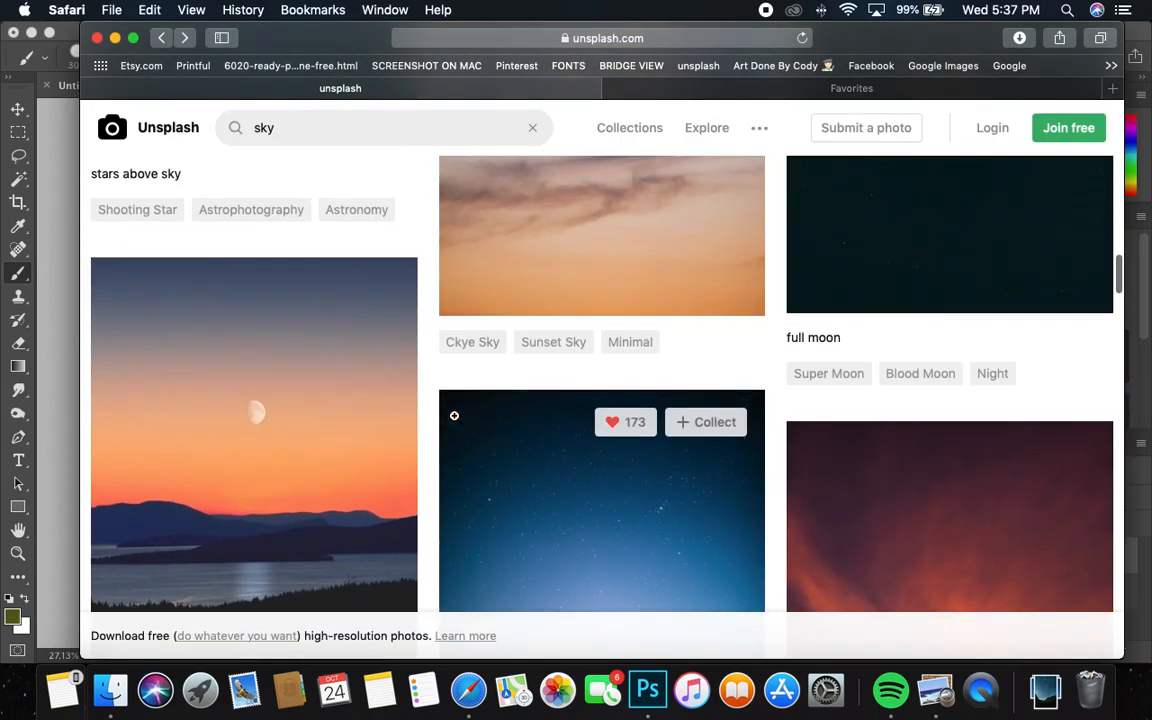
scroll(445, 412, "down", 20)
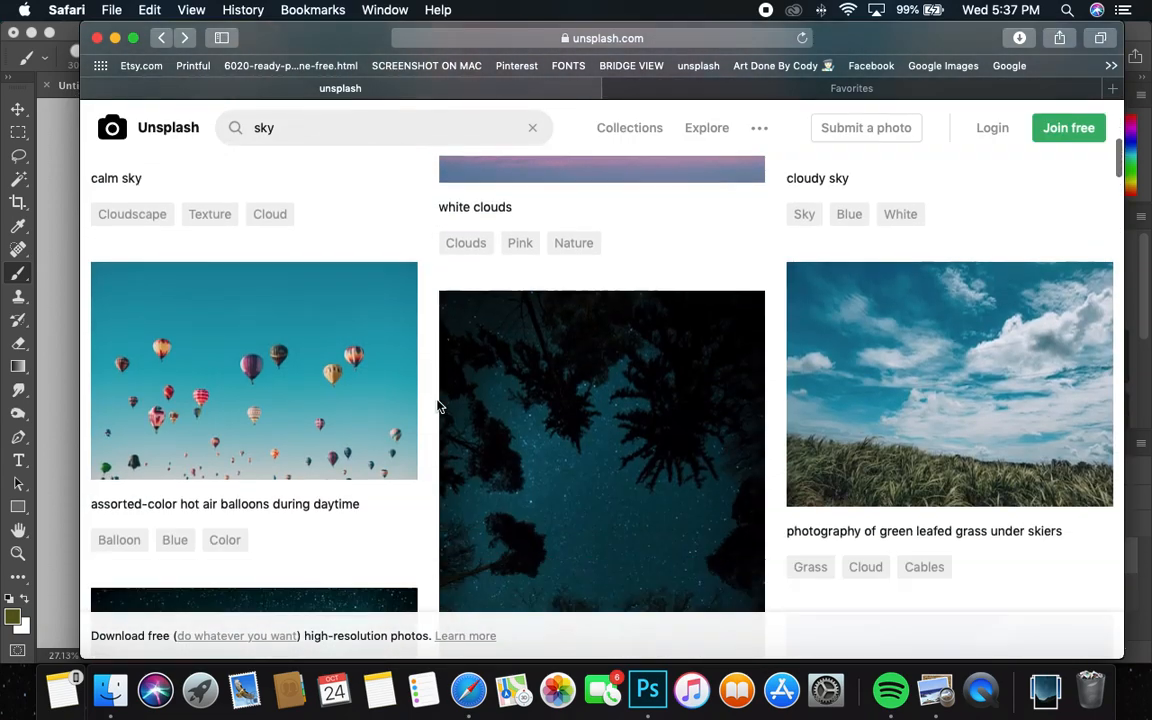
scroll(437, 406, "down", 20)
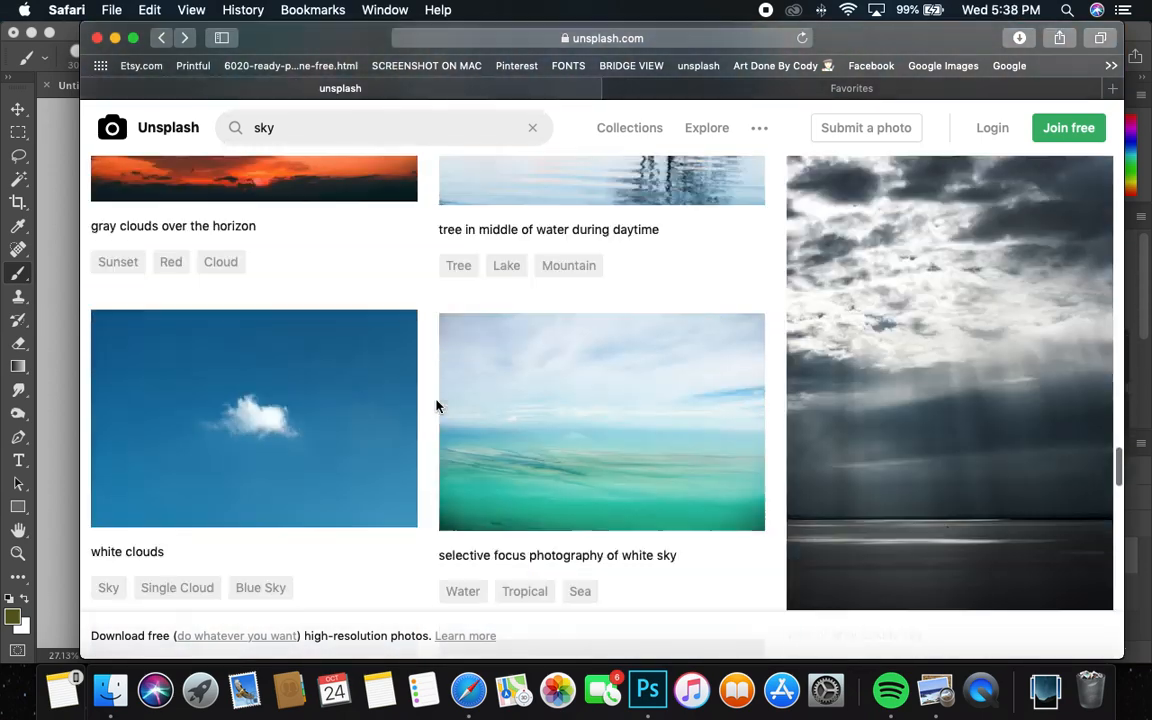
scroll(437, 406, "down", 5)
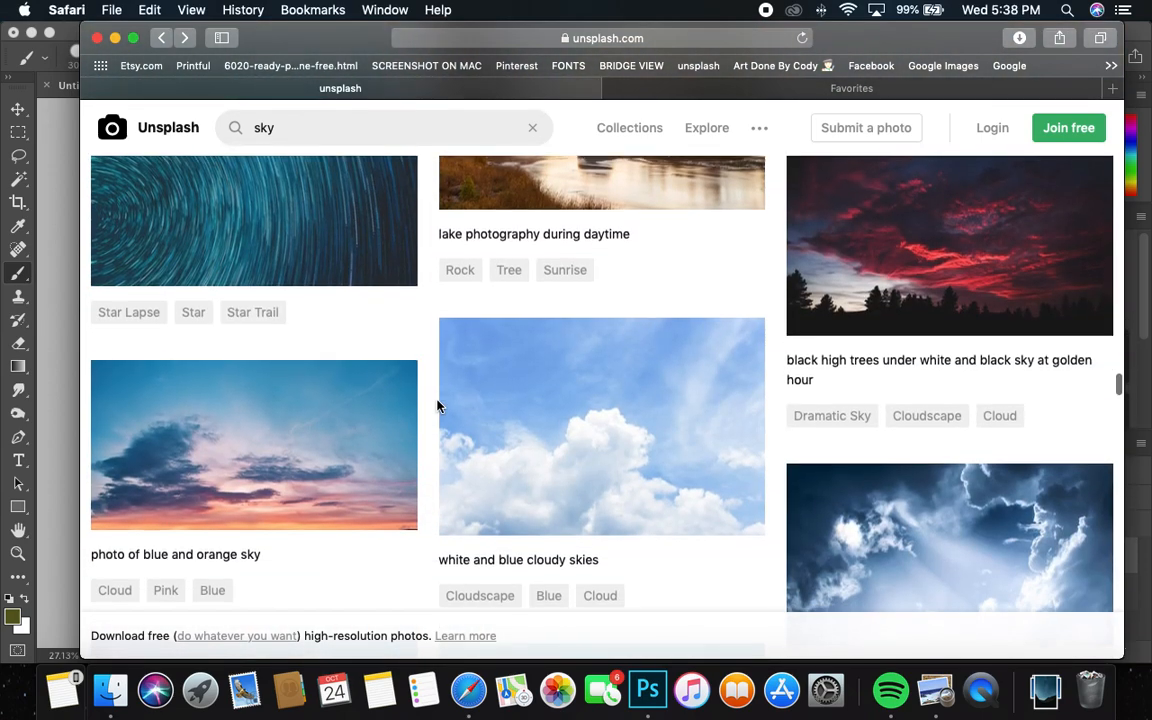
left_click_drag(282, 30, 316, 27)
left_click(86, 172)
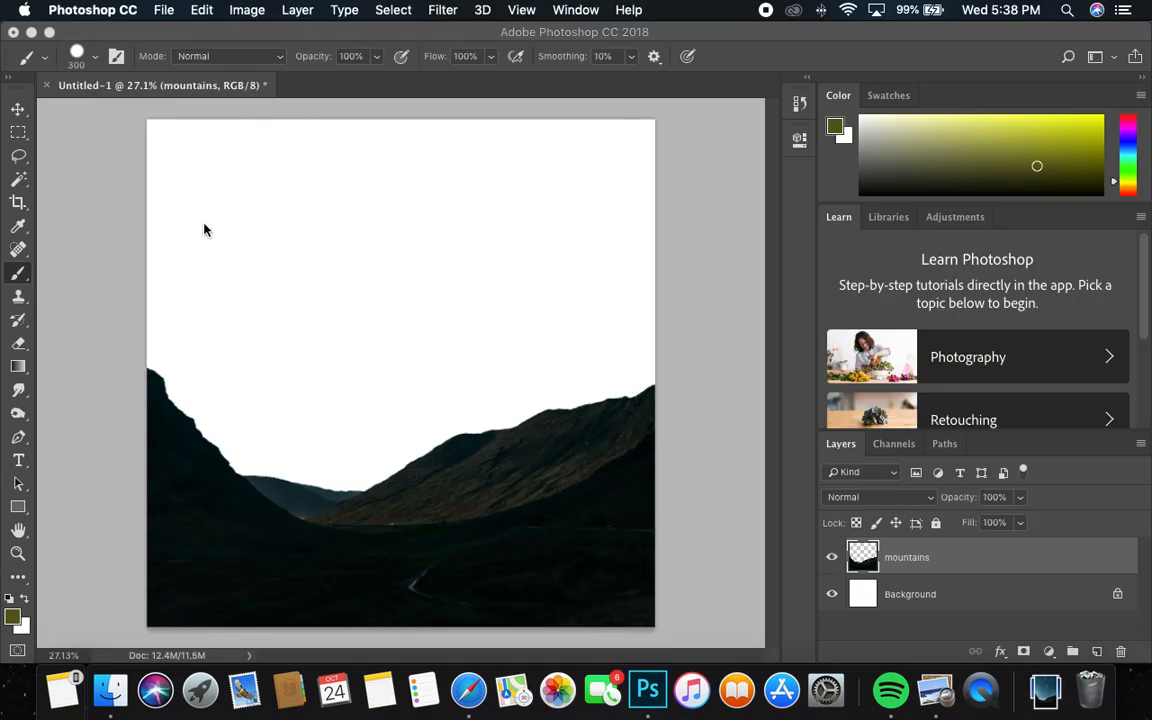
Brighten the mountains layer with a Levels adjustment, setting the midtone input level to 2.93
left_click(246, 10)
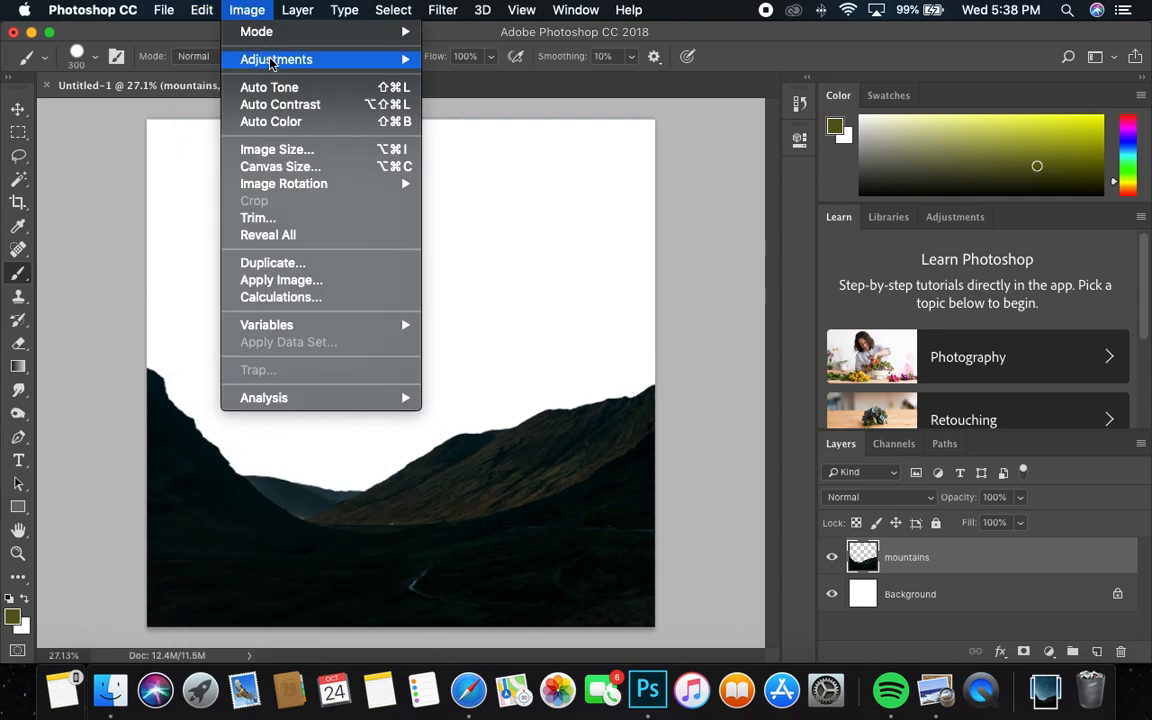
mouse_move(270, 59)
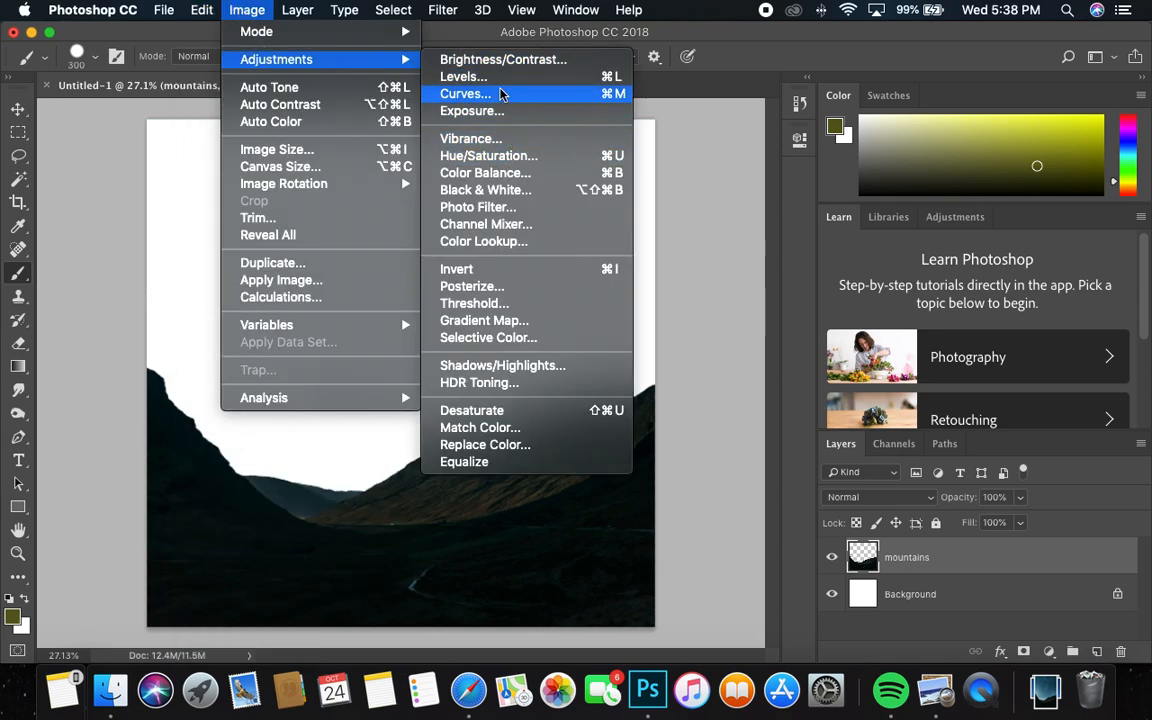
left_click(500, 79)
left_click_drag(869, 265, 788, 266)
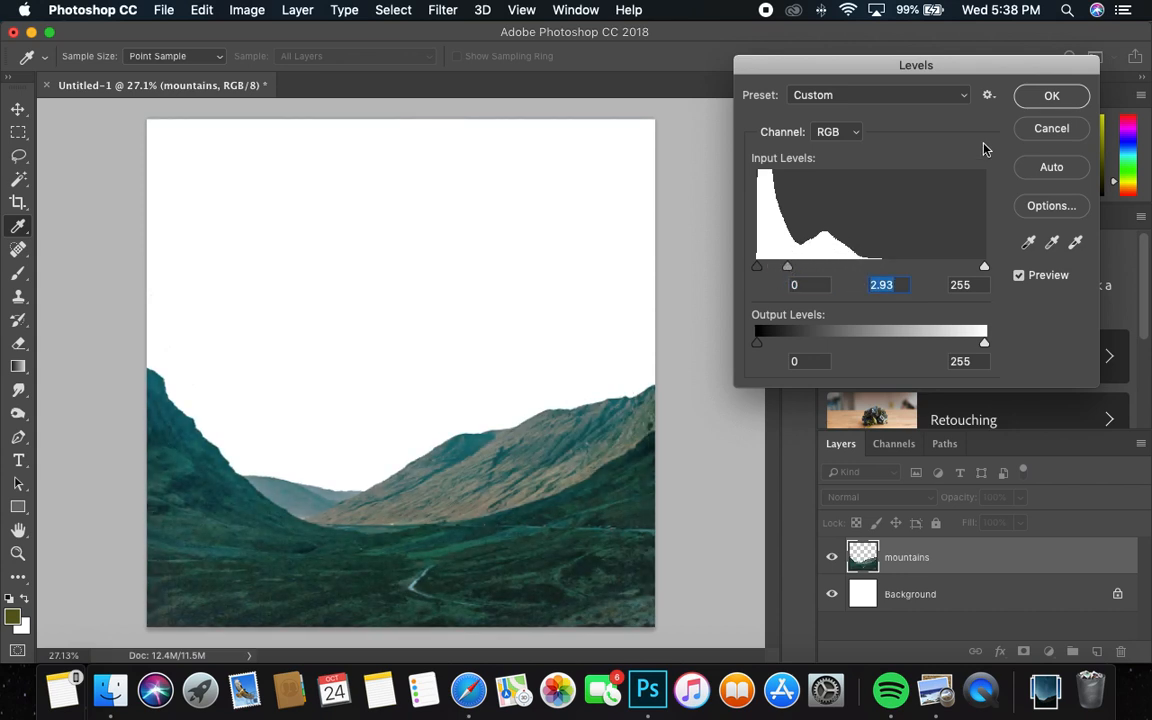
left_click(1028, 100)
Switch to Safari and open the Unsplash photo of dark, red-tipped clouds over a teal and pink sky
left_click(468, 690)
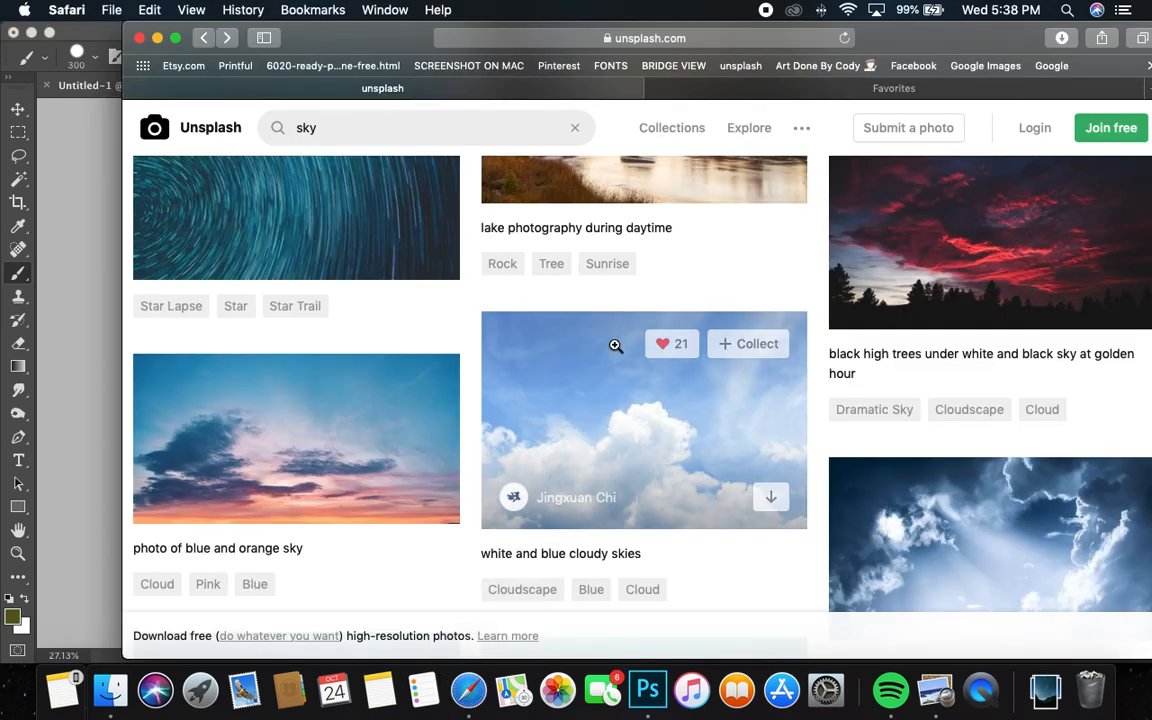
scroll(615, 345, "down", 5)
scroll(604, 380, "up", 1)
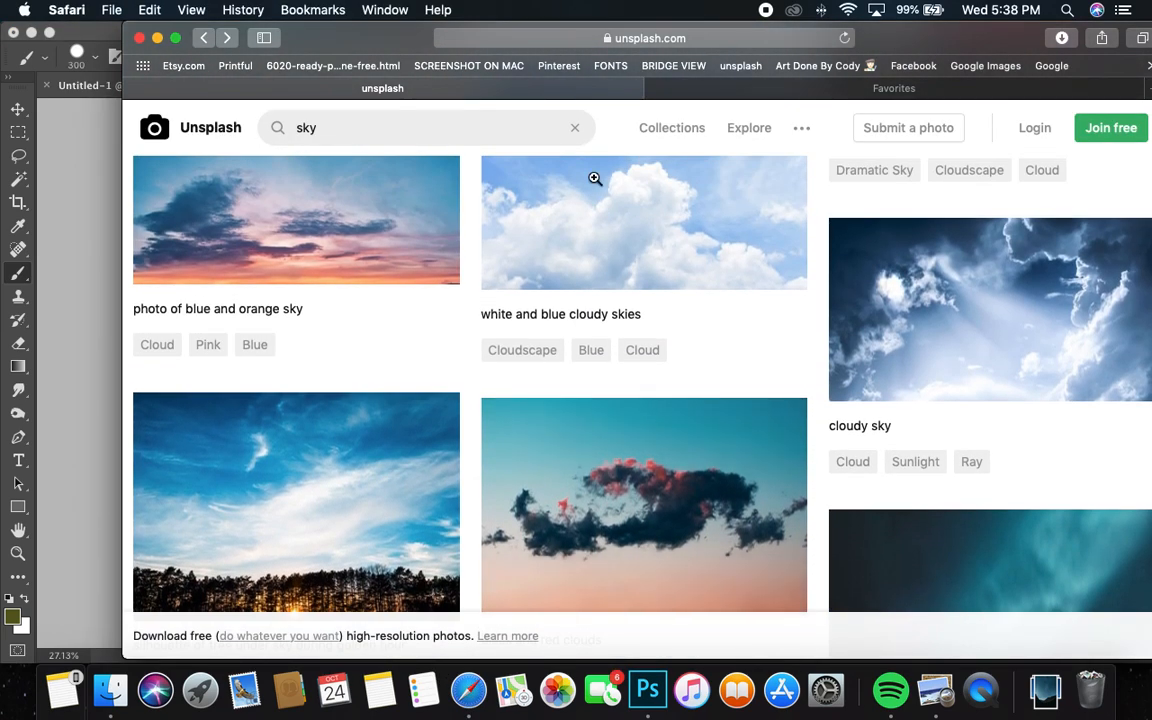
scroll(560, 280, "down", 2)
left_click(633, 404)
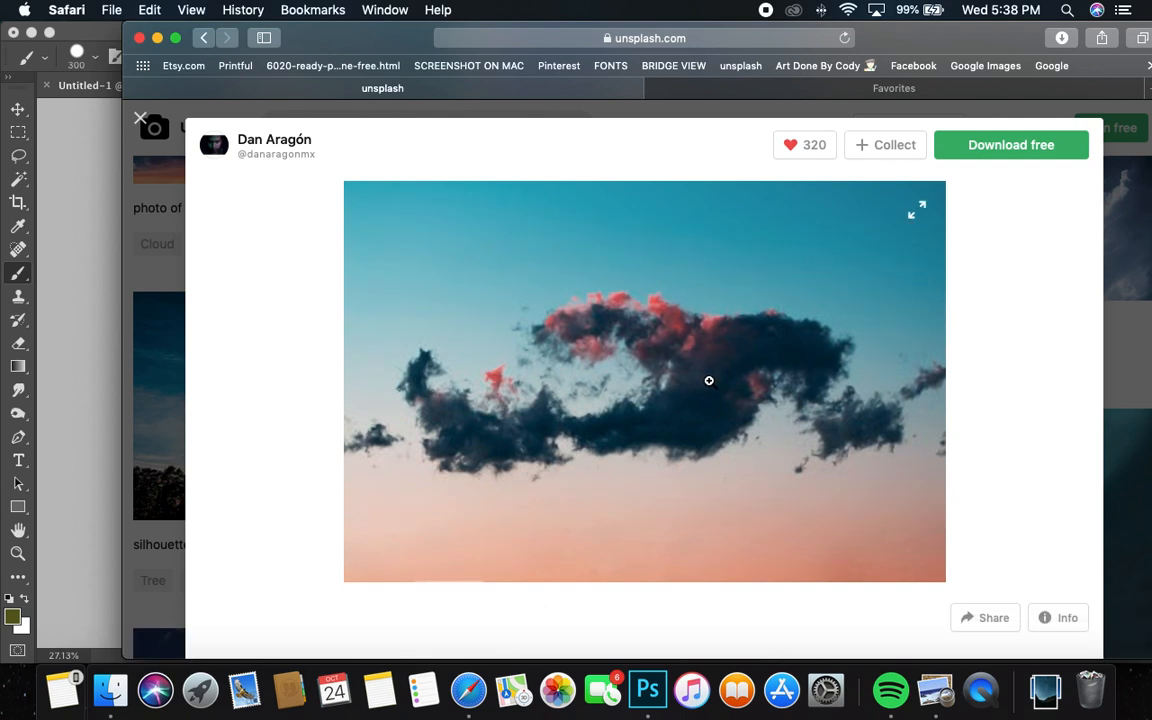
Download the red-tipped cloud photo from Unsplash, copy the full image in Preview and return to Photoshop
left_click(985, 147)
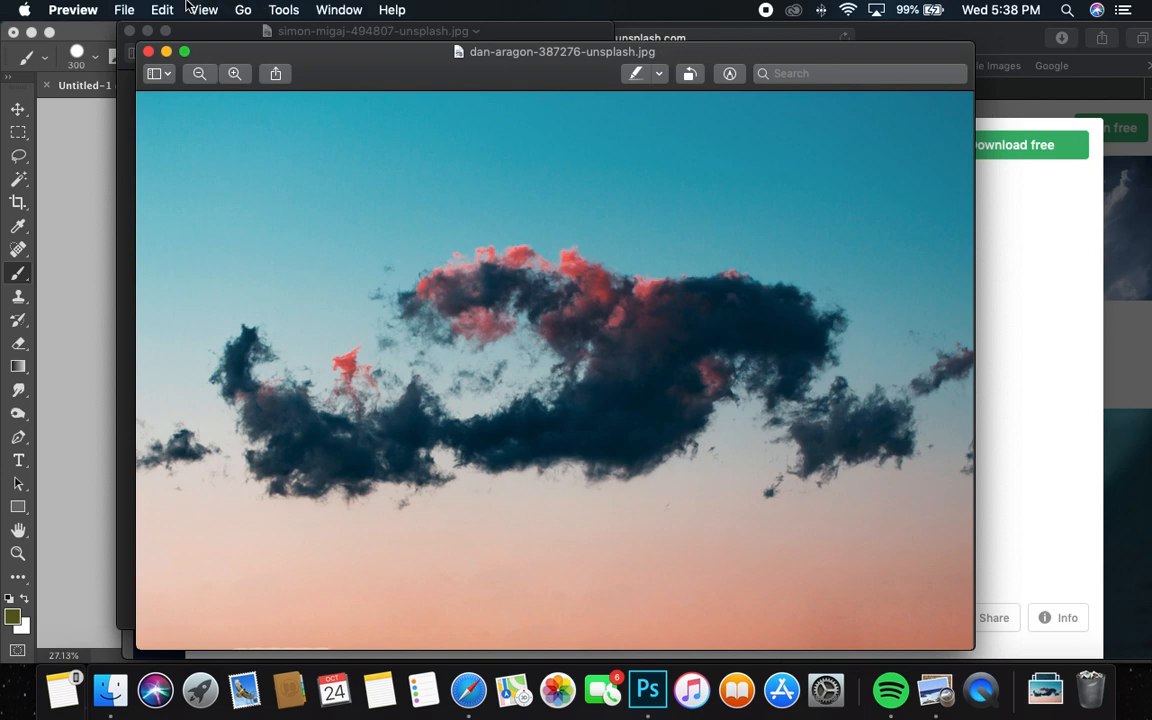
left_click(165, 10)
left_click(172, 84)
left_click(80, 118)
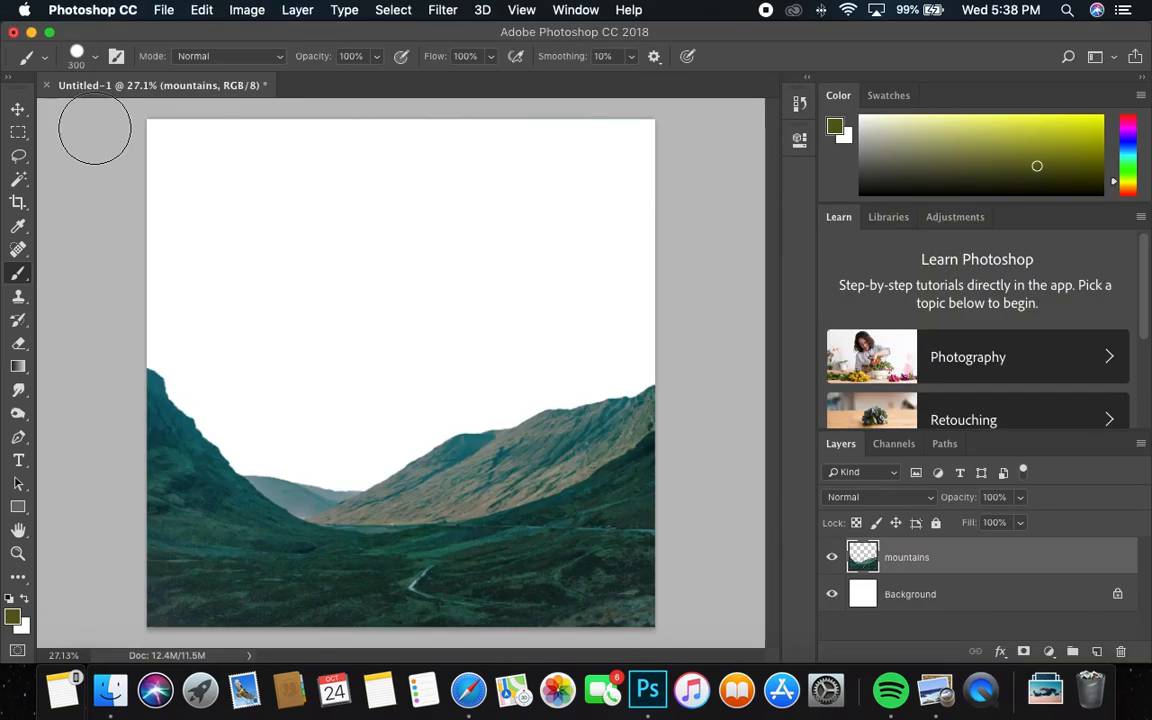
Paste the cloud photo between the Background and mountains layers and move its clouds into view above the valley
left_click(905, 594)
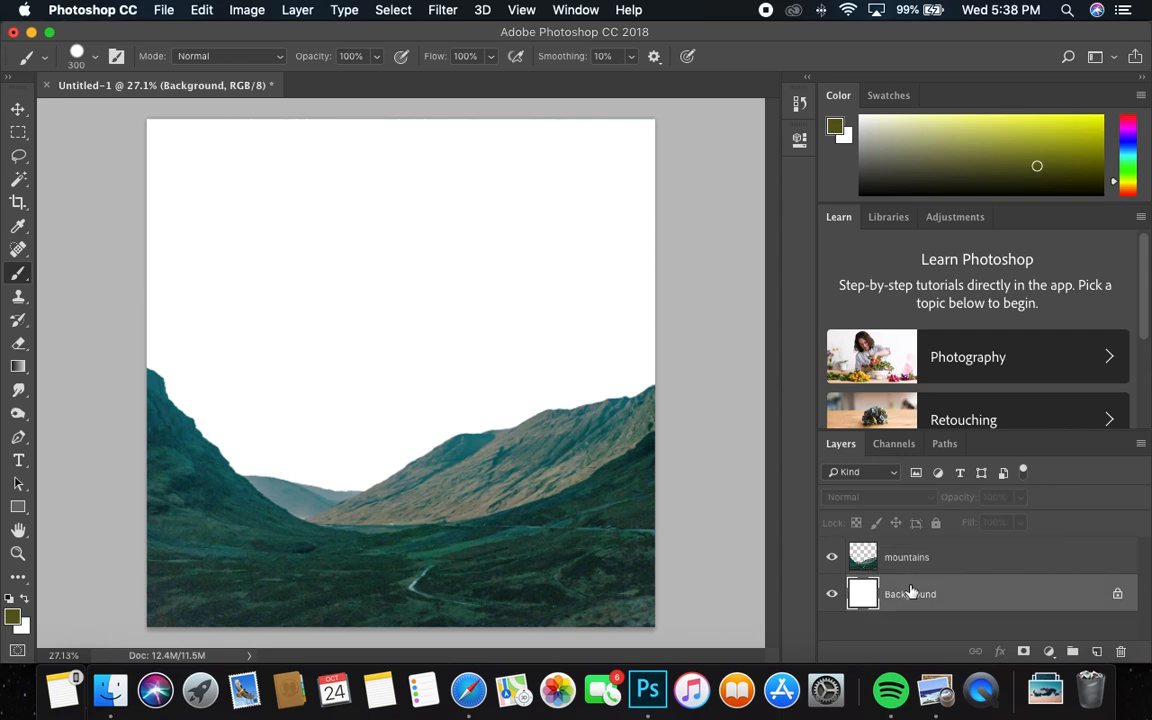
left_click(197, 9)
left_click(276, 177)
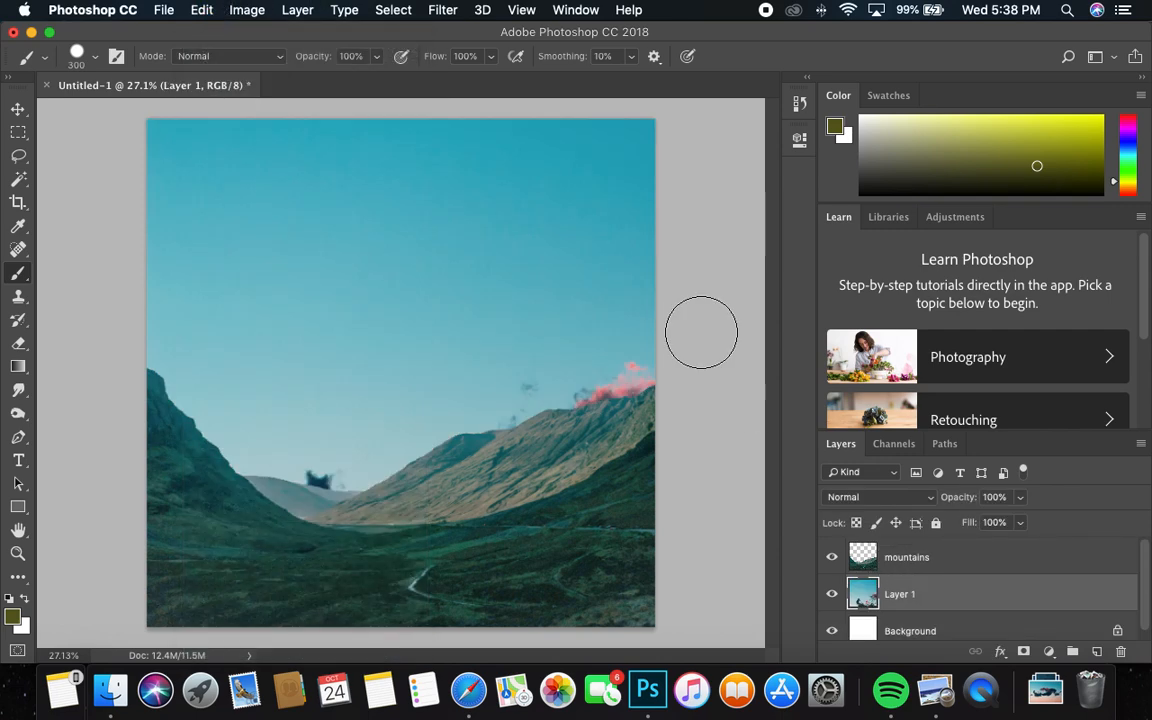
left_click(18, 108)
left_click_drag(540, 265, 491, 262)
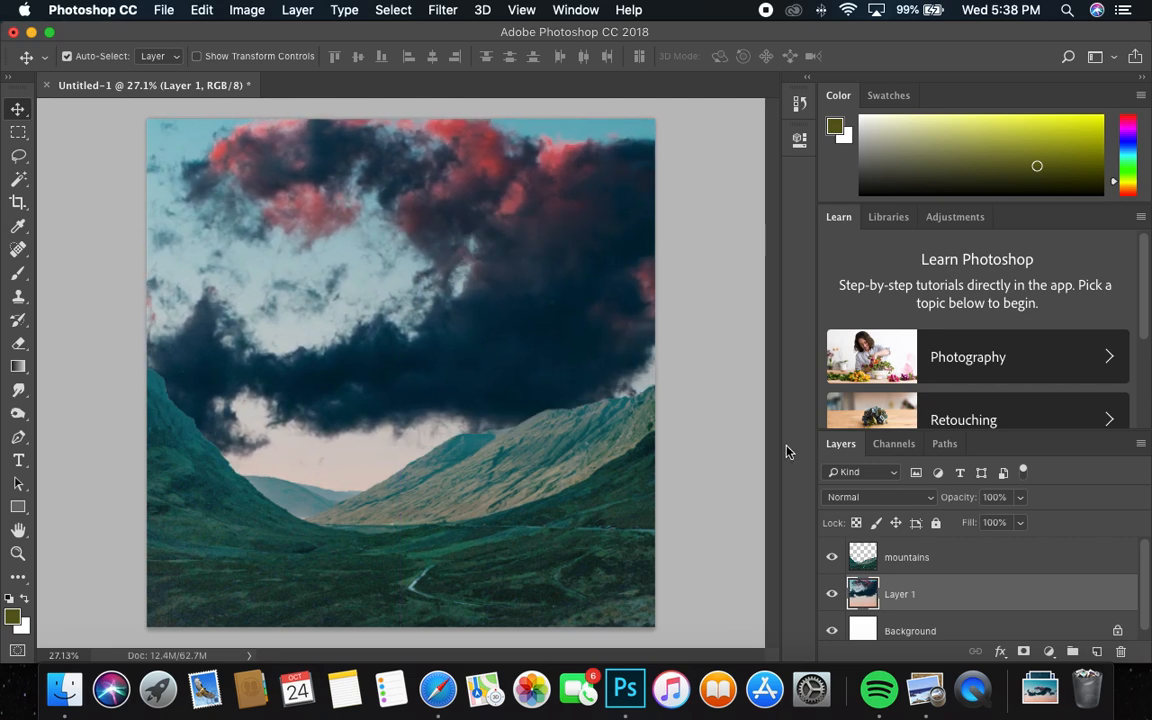
Darken the mountains layer with a Levels adjustment, setting the midtone input level to 0.54
left_click(905, 556)
left_click(241, 9)
mouse_move(303, 59)
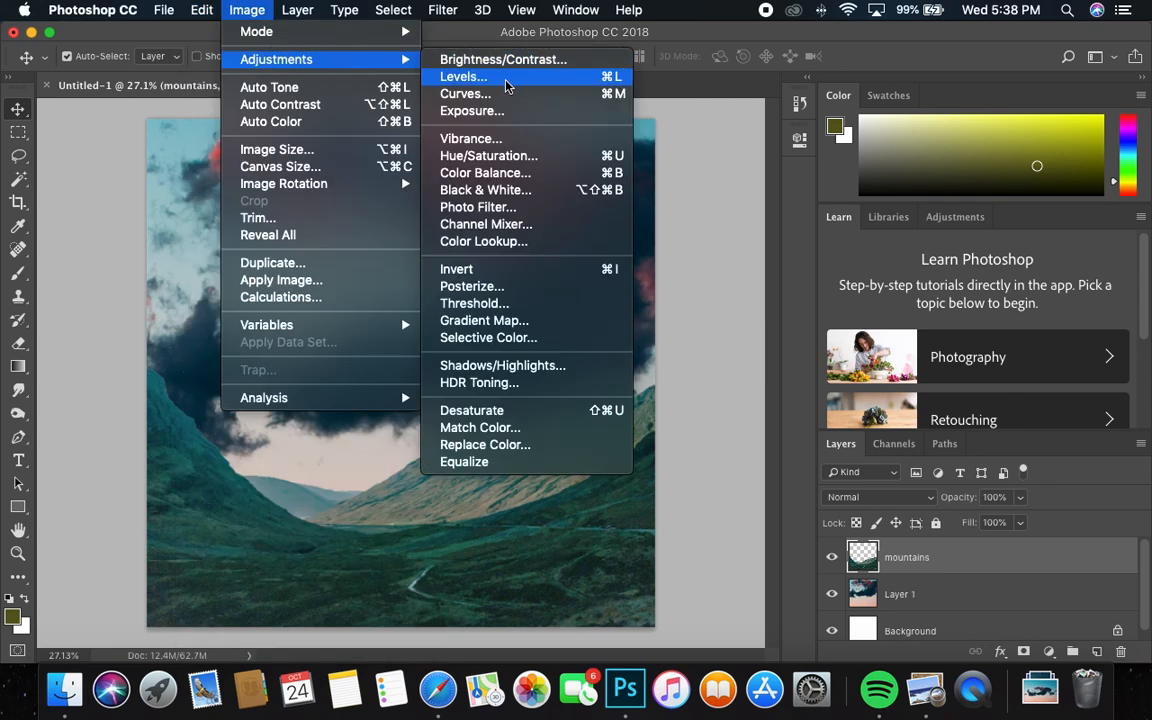
left_click(510, 80)
left_click_drag(871, 268, 913, 266)
left_click(1052, 95)
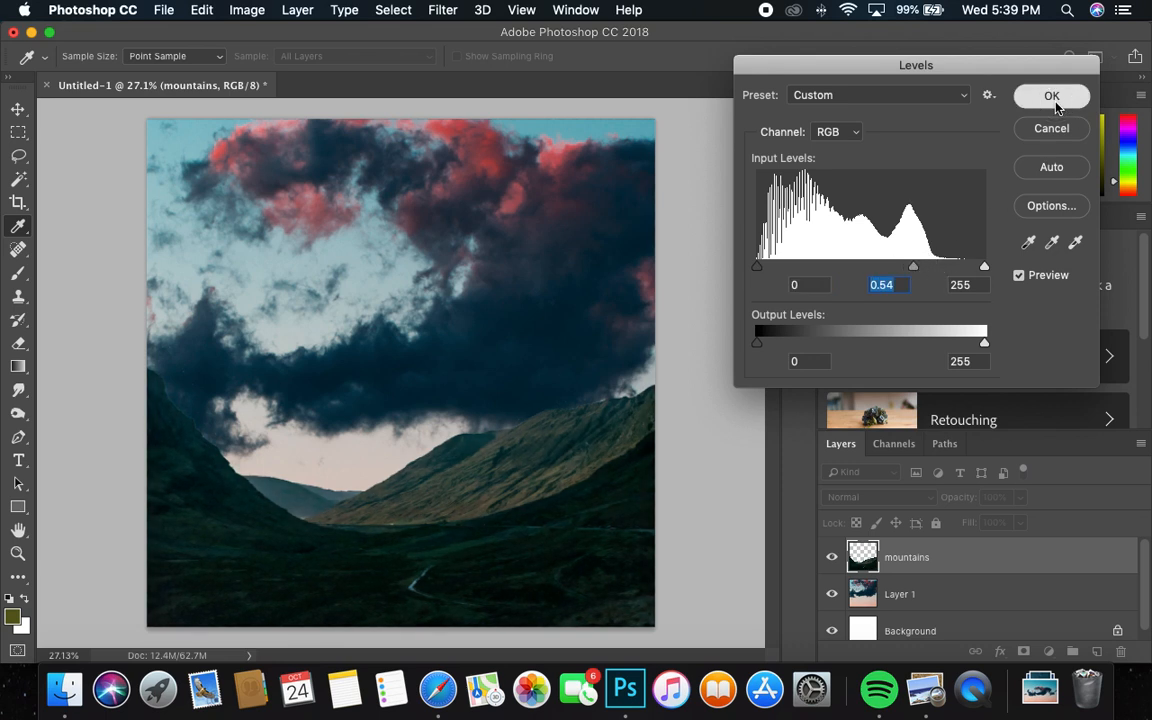
Scale the sky layer down to about 43% with Free Transform and move it over the upper part of the canvas
key("v")
left_click_drag(476, 224, 630, 340)
key("super+t")
left_click_drag(236, 162, 360, 222)
left_click_drag(140, 135, 263, 204)
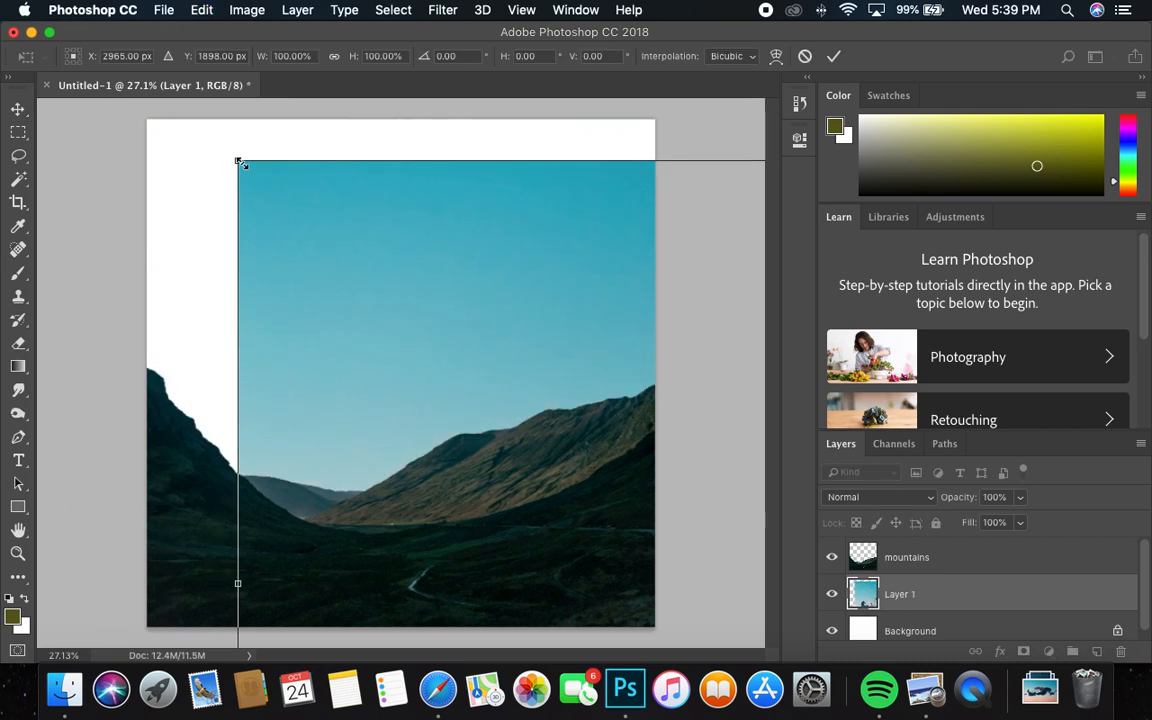
left_click_drag(240, 162, 475, 347)
left_click_drag(556, 411, 220, 198)
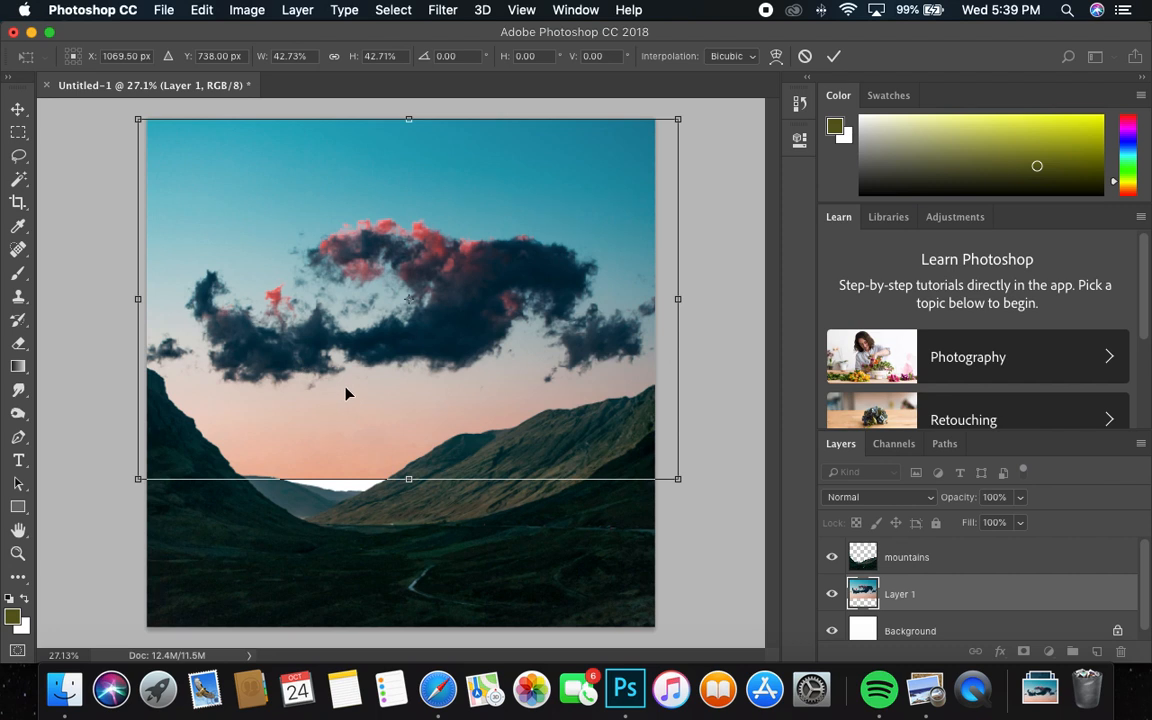
Align the sky to the canvas's left edge, stretch its height to about 44.8%, narrow it to the canvas width and apply the transform
left_click_drag(406, 432, 424, 425)
left_click_drag(418, 479, 416, 497)
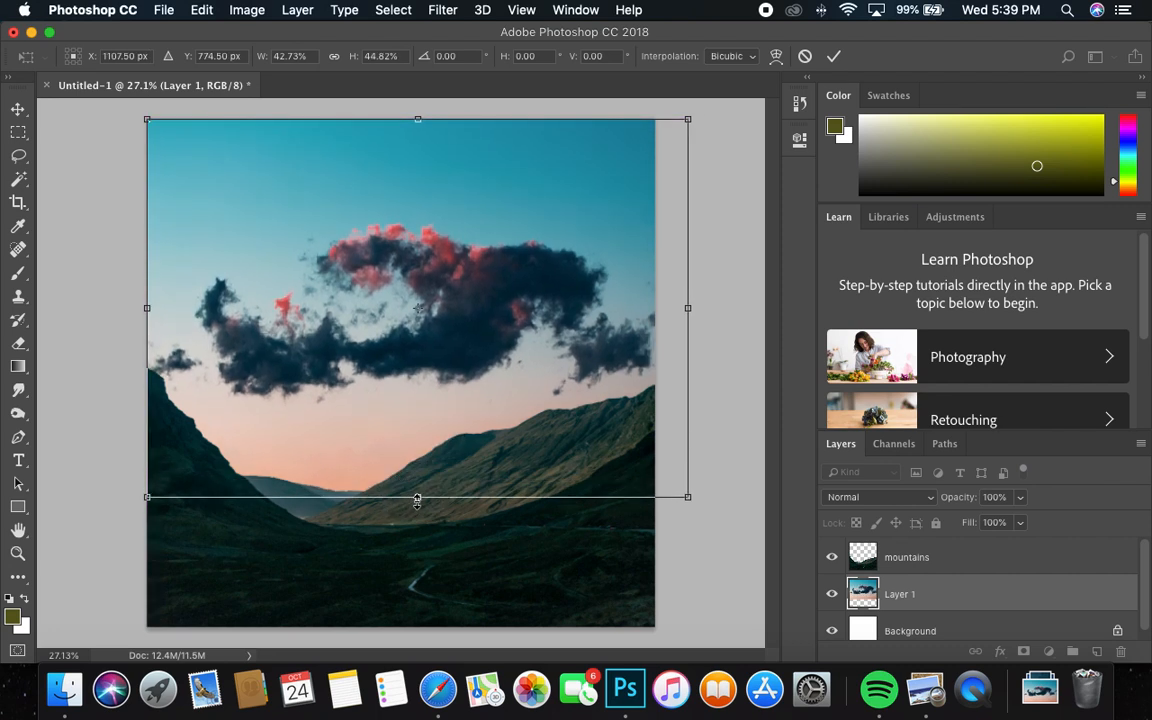
left_click_drag(687, 309, 661, 311)
key("Return")
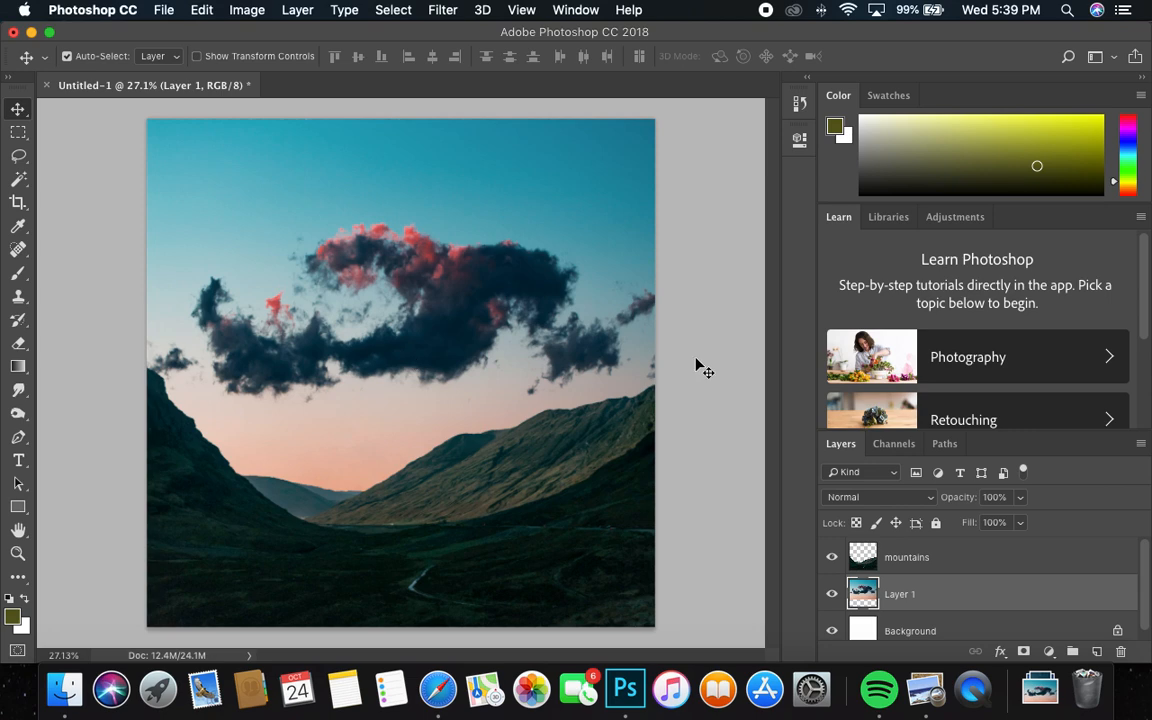
Adjust the sky layer with Hue/Saturation, setting hue to +24, strongly reducing saturation and raising lightness slightly
left_click(246, 9)
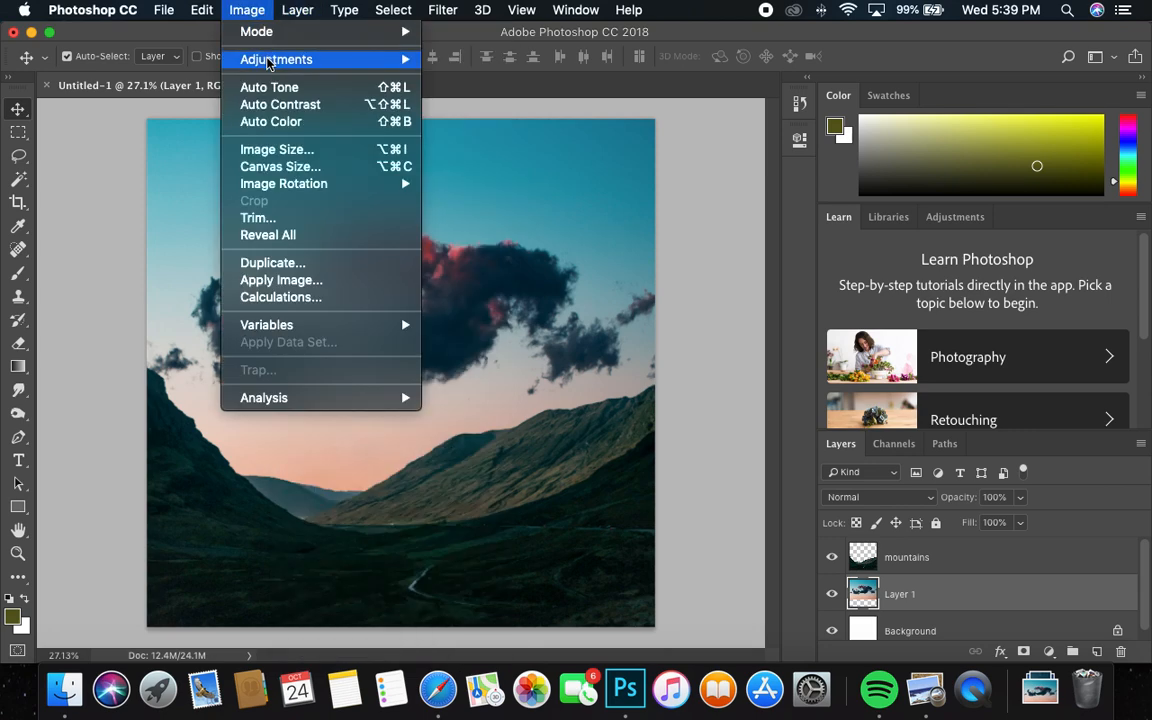
mouse_move(268, 58)
left_click(527, 155)
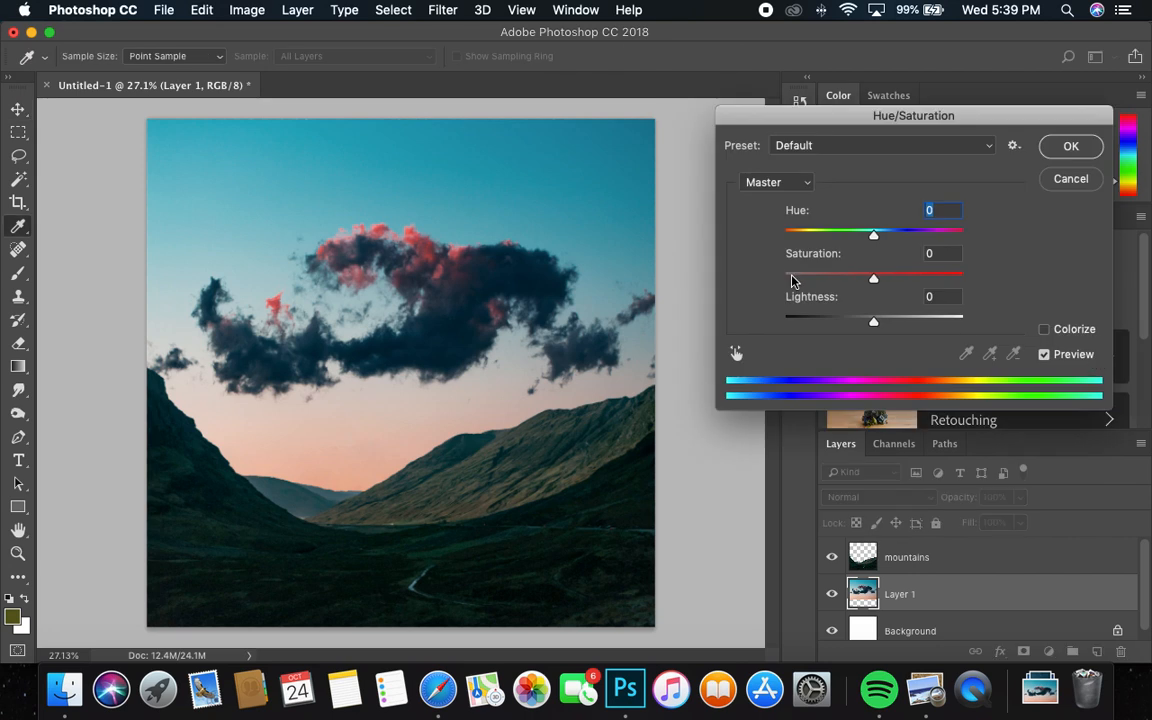
mouse_move(843, 277)
left_mouse_down()
mouse_move(728, 275)
mouse_move(882, 279)
mouse_move(861, 278)
left_mouse_up()
mouse_move(874, 233)
left_mouse_down()
mouse_move(830, 234)
mouse_move(949, 234)
mouse_move(896, 237)
left_mouse_up()
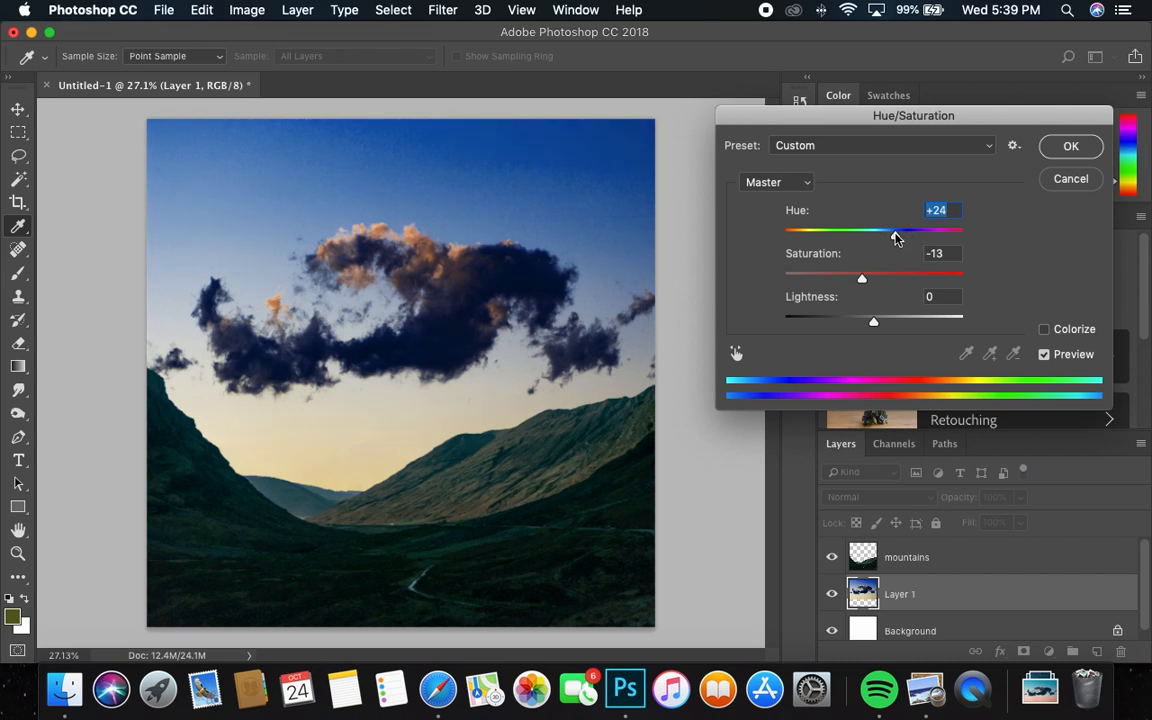
left_click_drag(862, 277, 804, 280)
left_click_drag(846, 320, 897, 323)
left_click(1061, 155)
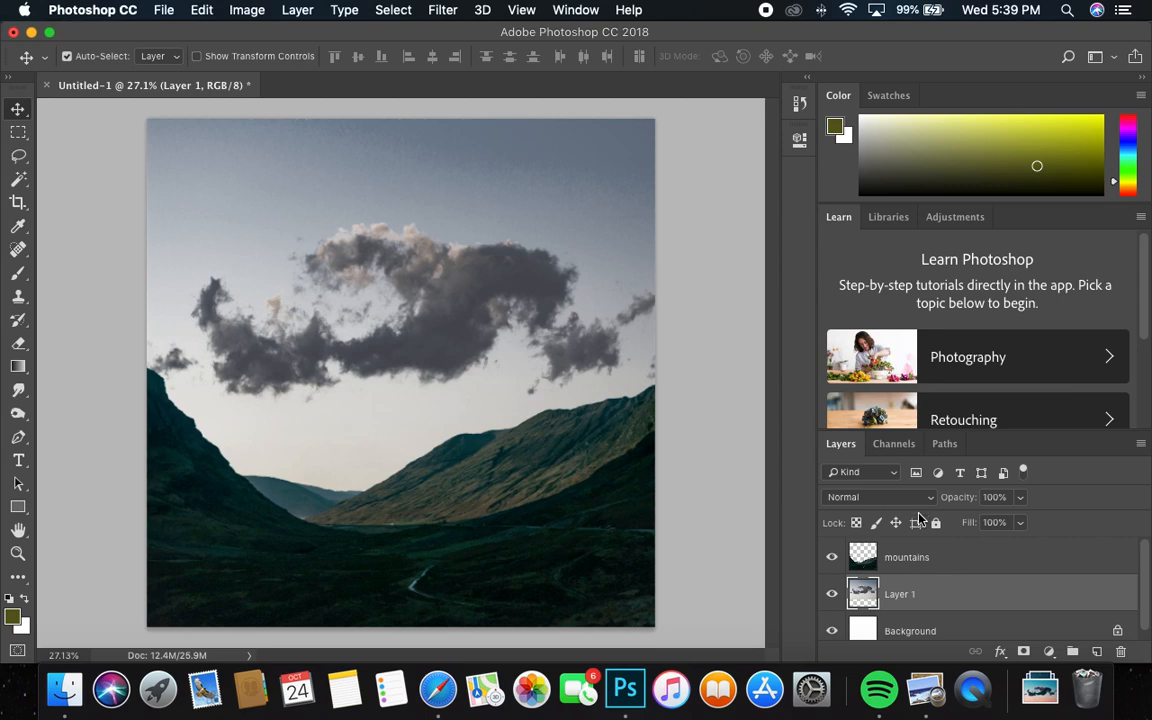
Darken the mountains layer with Brightness/Contrast, setting contrast to -50 and lowering brightness almost to the minimum
left_click(918, 556)
left_click(247, 10)
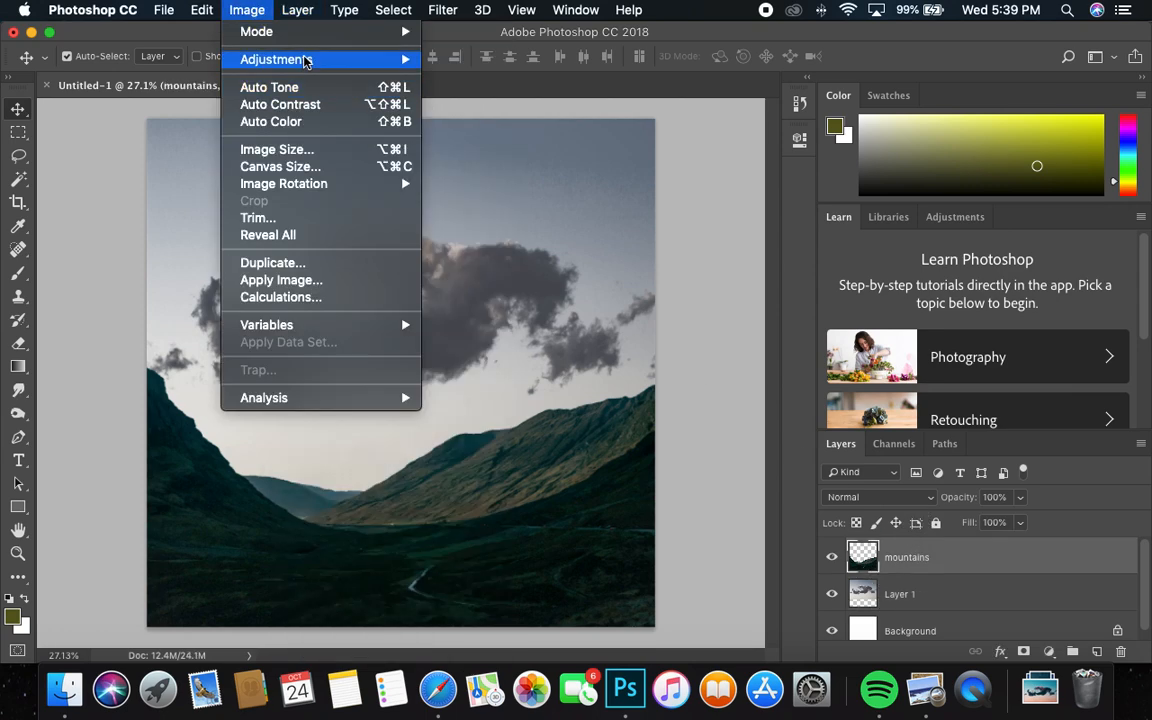
mouse_move(340, 59)
left_click(525, 60)
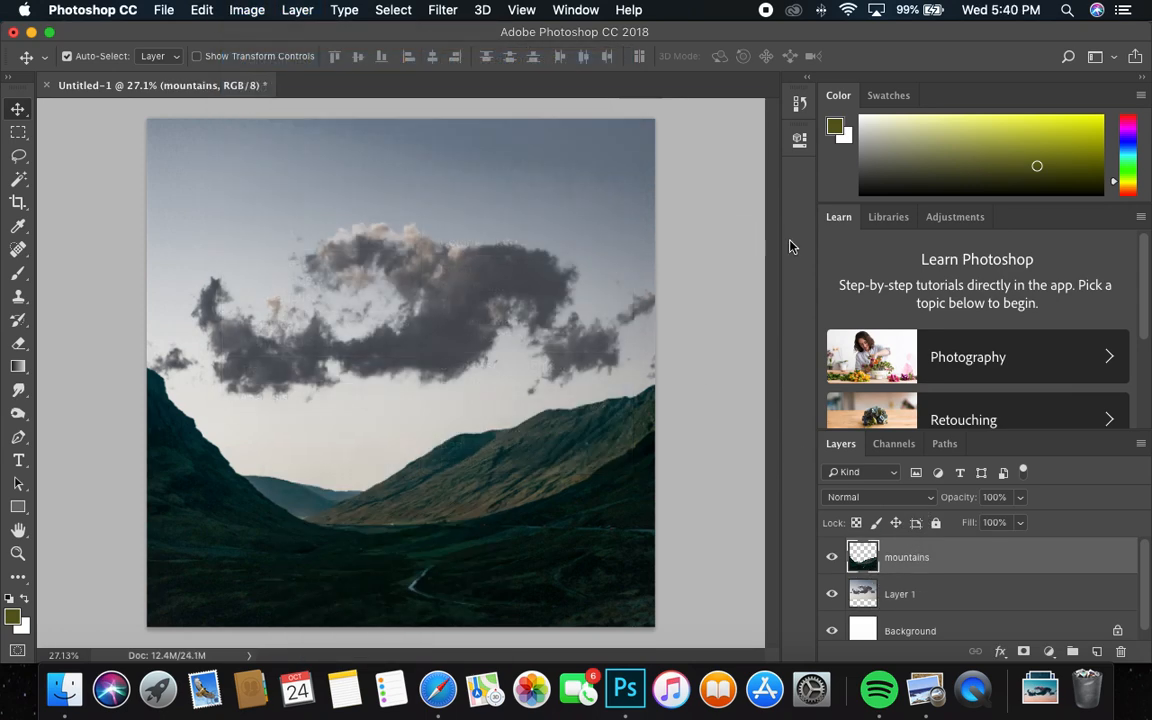
left_click_drag(826, 240, 684, 226)
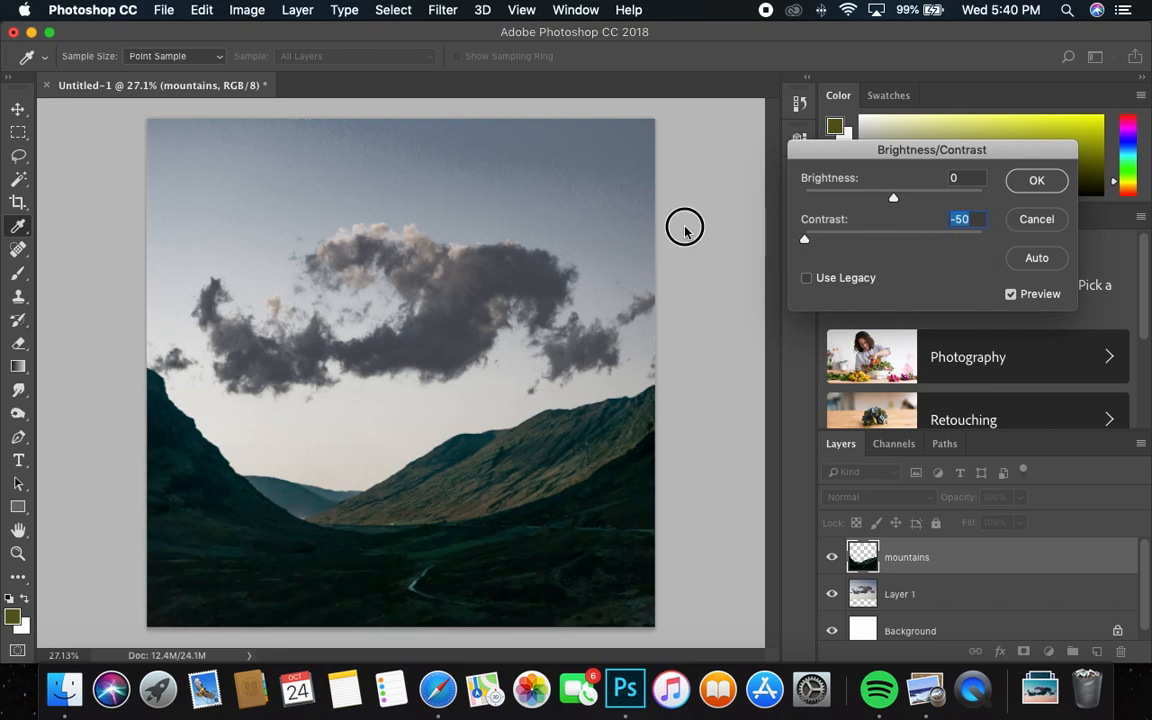
mouse_move(823, 200)
left_mouse_down()
mouse_move(969, 200)
mouse_move(810, 200)
left_mouse_up()
left_click(1019, 181)
Darken the sky layer with Brightness/Contrast, setting brightness to -148
left_click(928, 594)
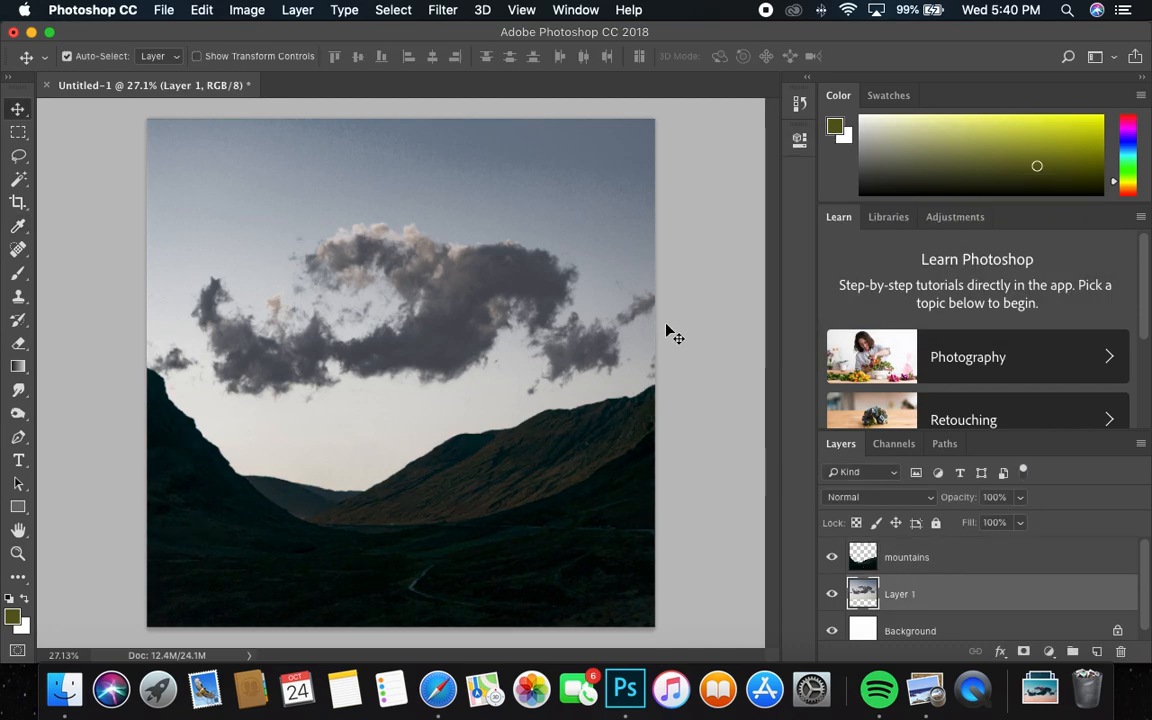
left_click(252, 12)
mouse_move(268, 59)
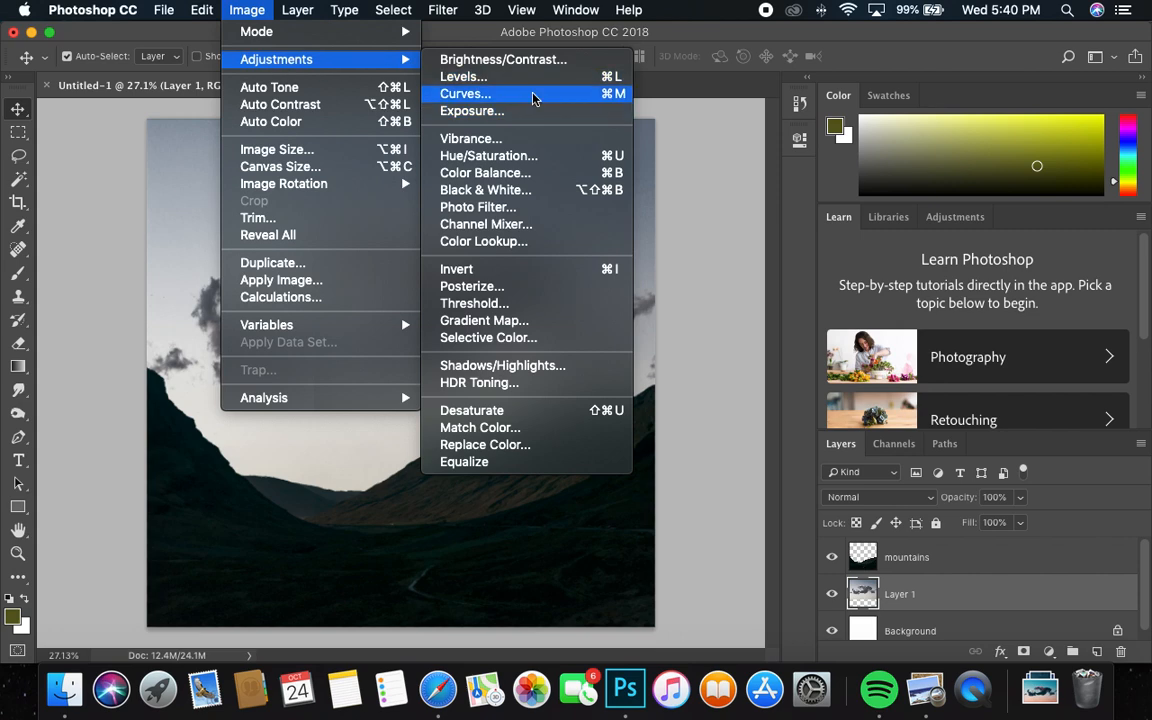
left_click(504, 60)
mouse_move(818, 193)
left_mouse_down()
mouse_move(800, 190)
mouse_move(808, 196)
left_mouse_up()
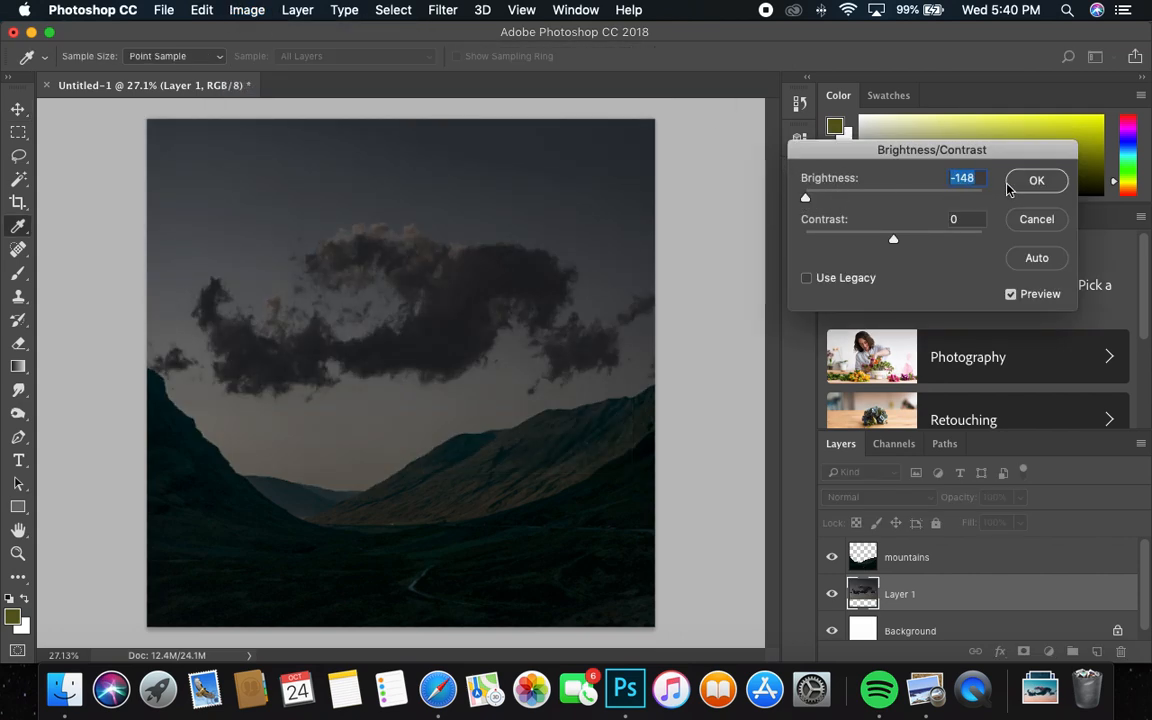
left_click(1036, 180)
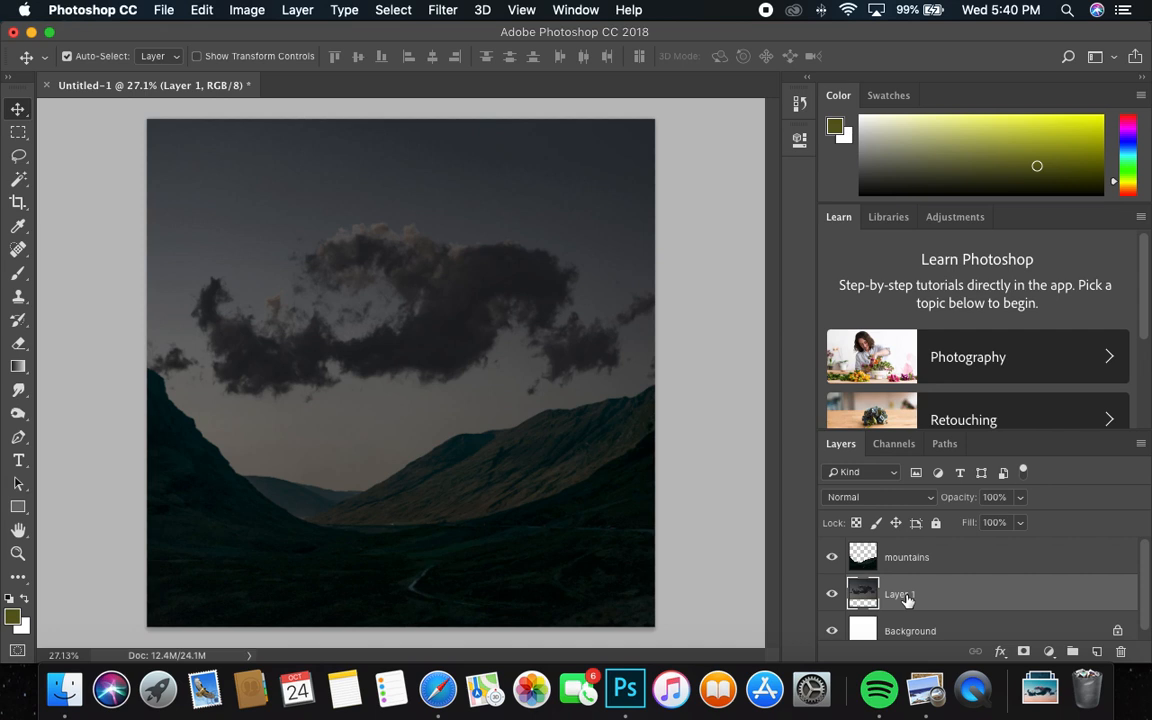
Reorder the sky layer above the mountains layer, then return it below the mountains
left_click_drag(904, 596, 923, 551)
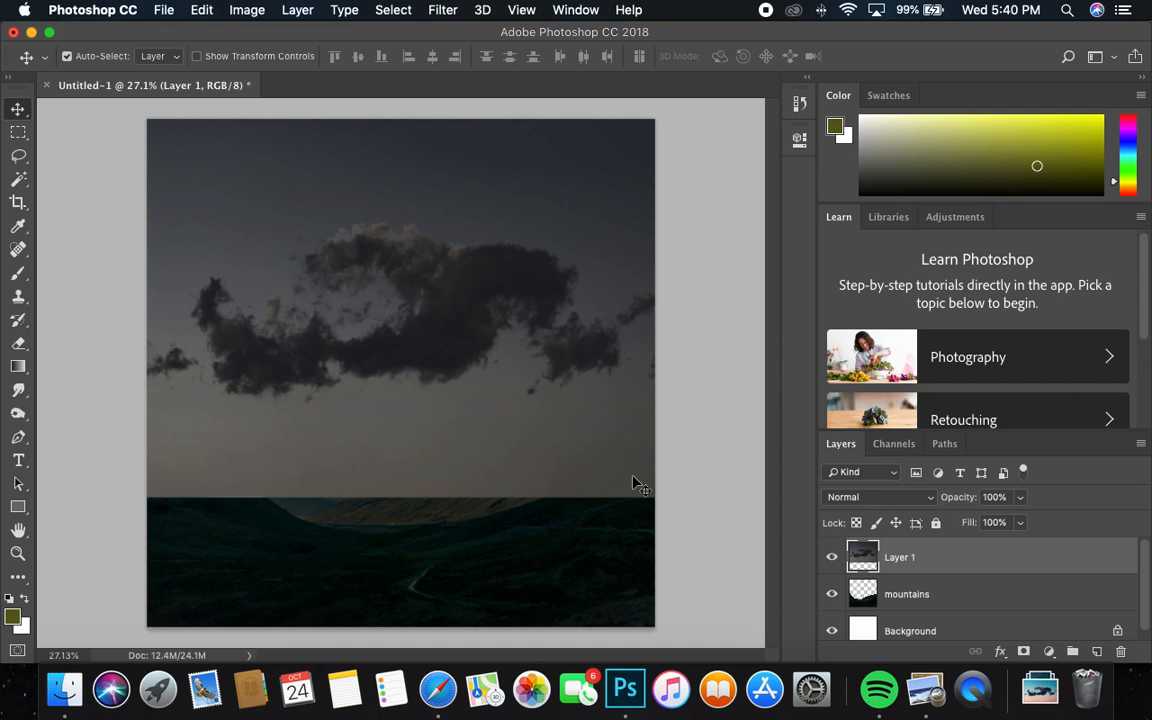
left_click_drag(911, 565, 911, 608)
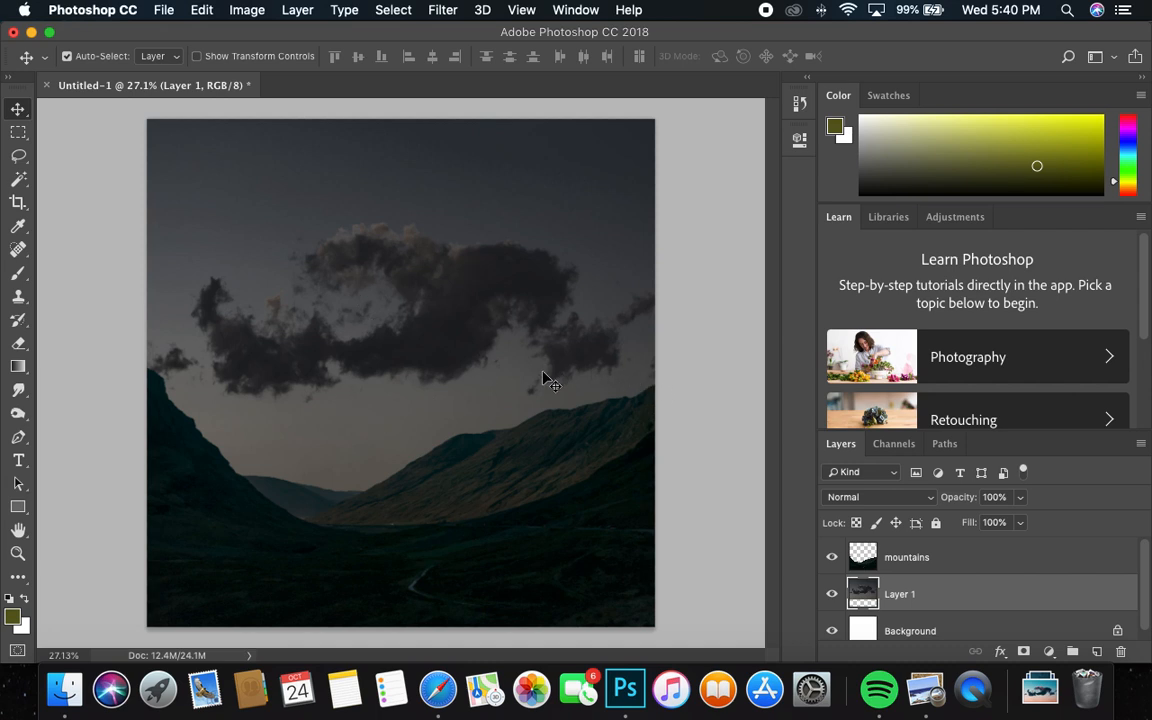
Close the composite without saving and create a new 2080 x 2080 pixel document at 72 pixels per inch
left_click(47, 88)
left_click(509, 260)
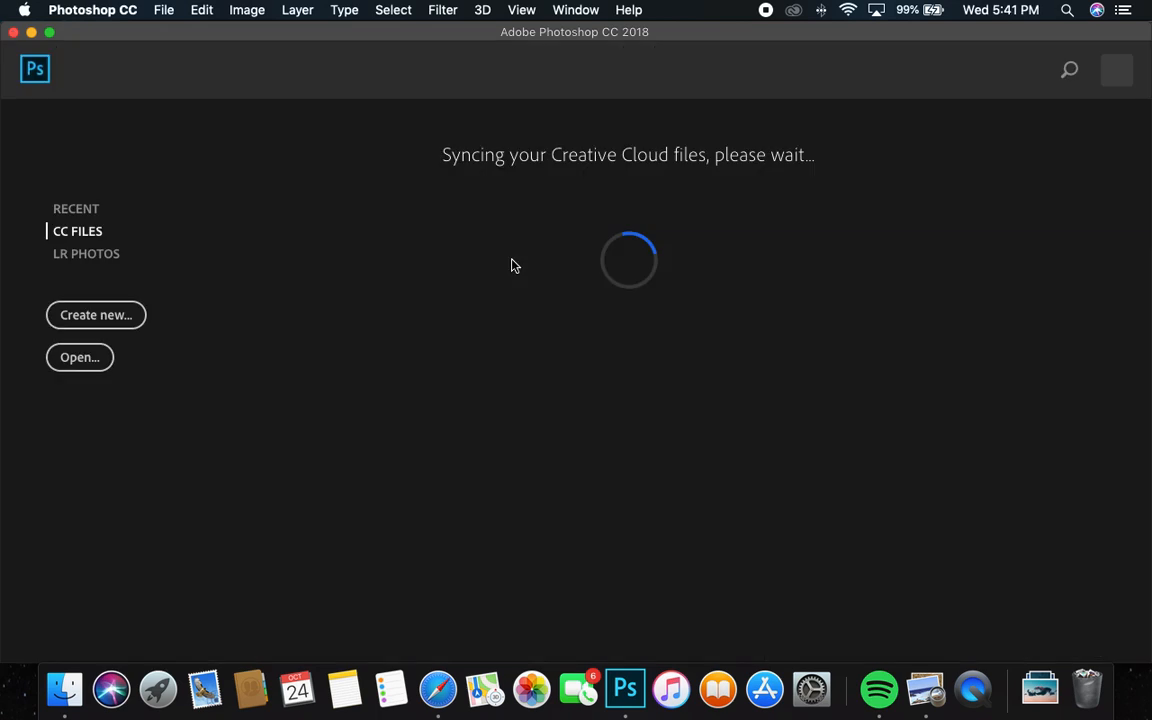
left_click(87, 318)
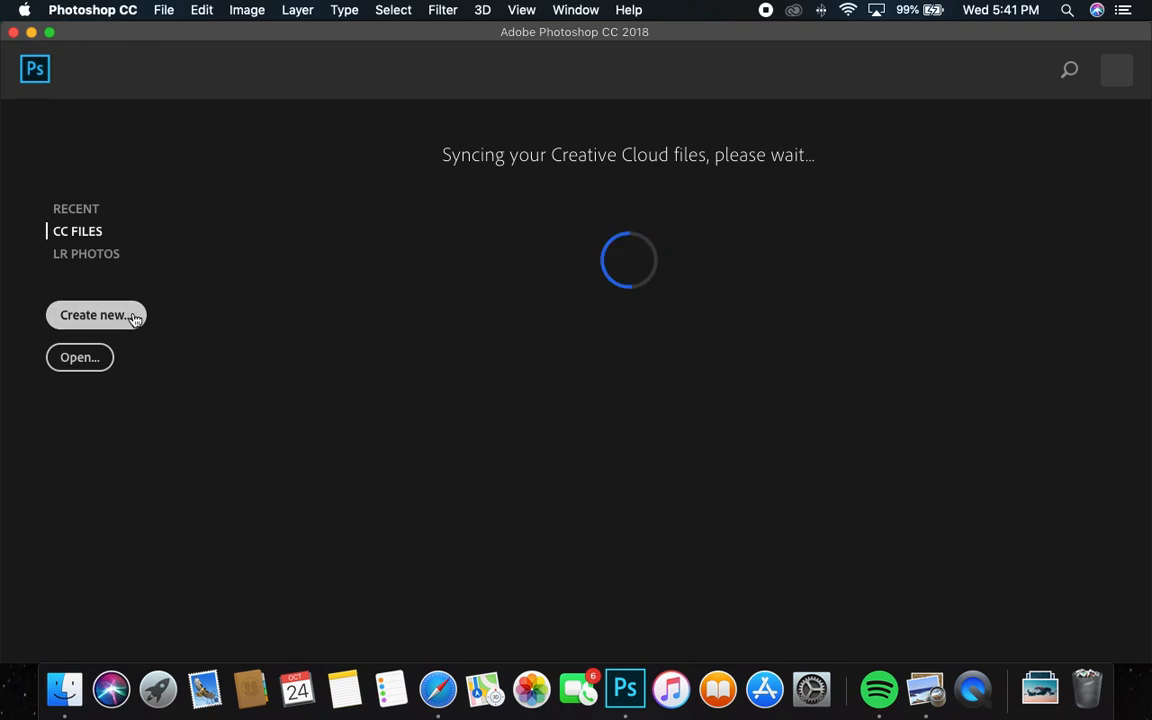
left_click(102, 322)
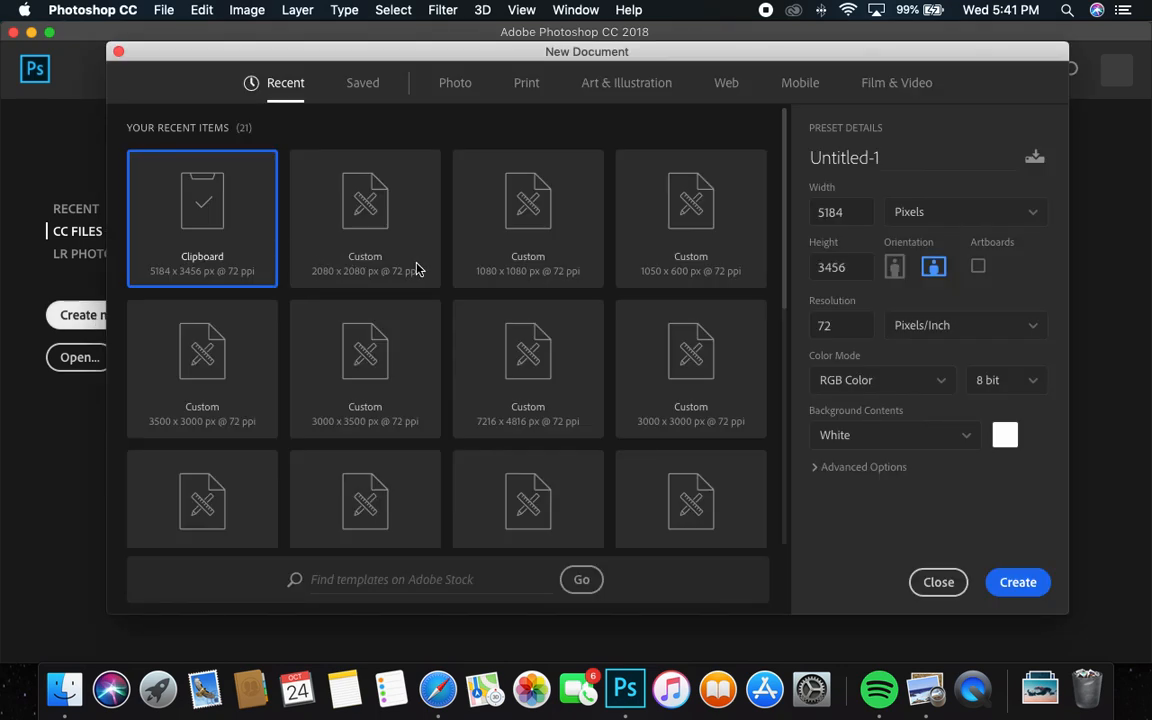
left_click(830, 212)
type("2080")
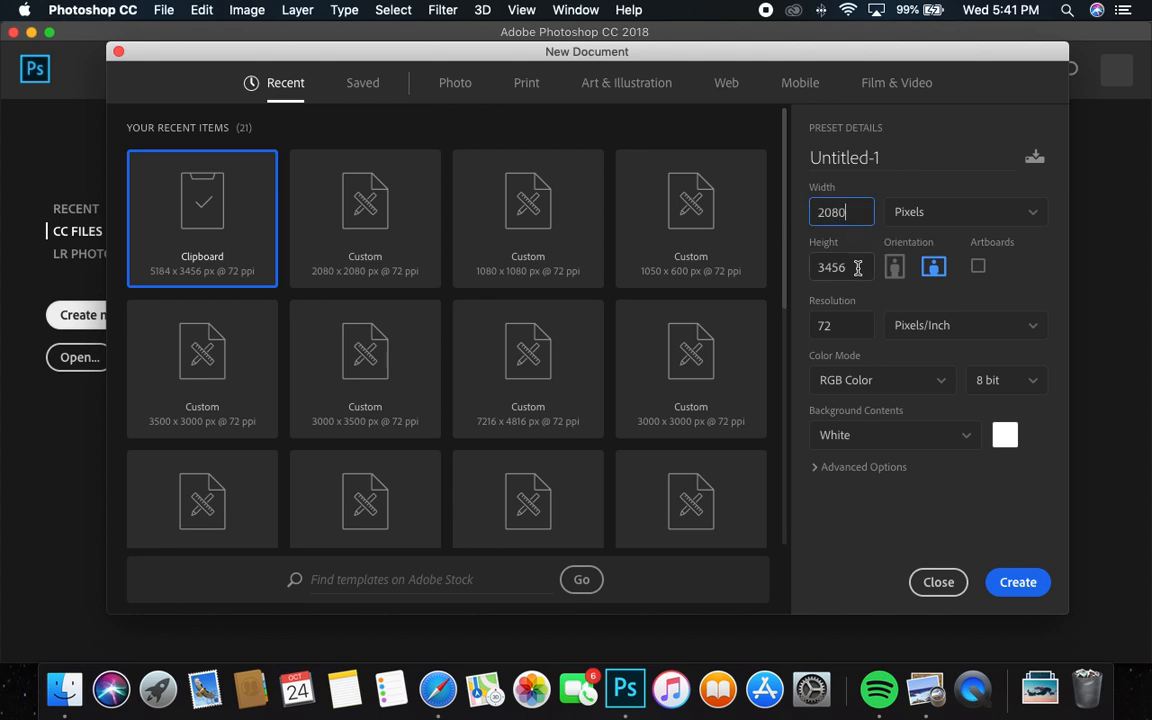
key("Tab")
type("2080")
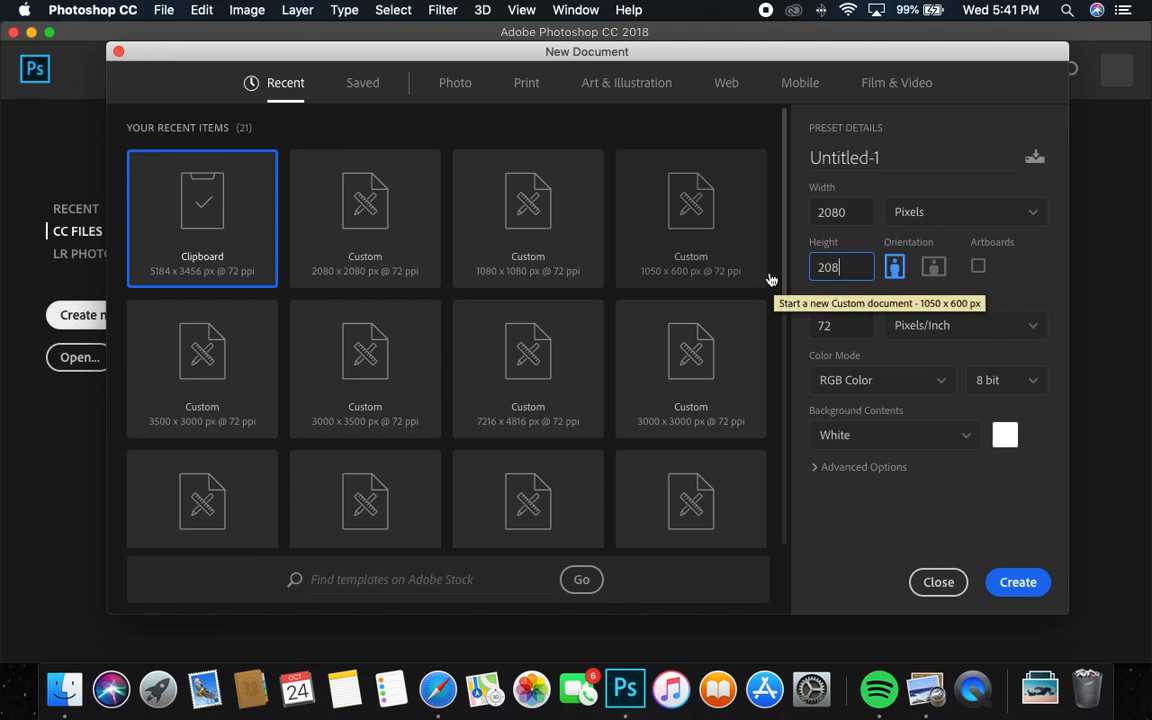
left_click(1014, 581)
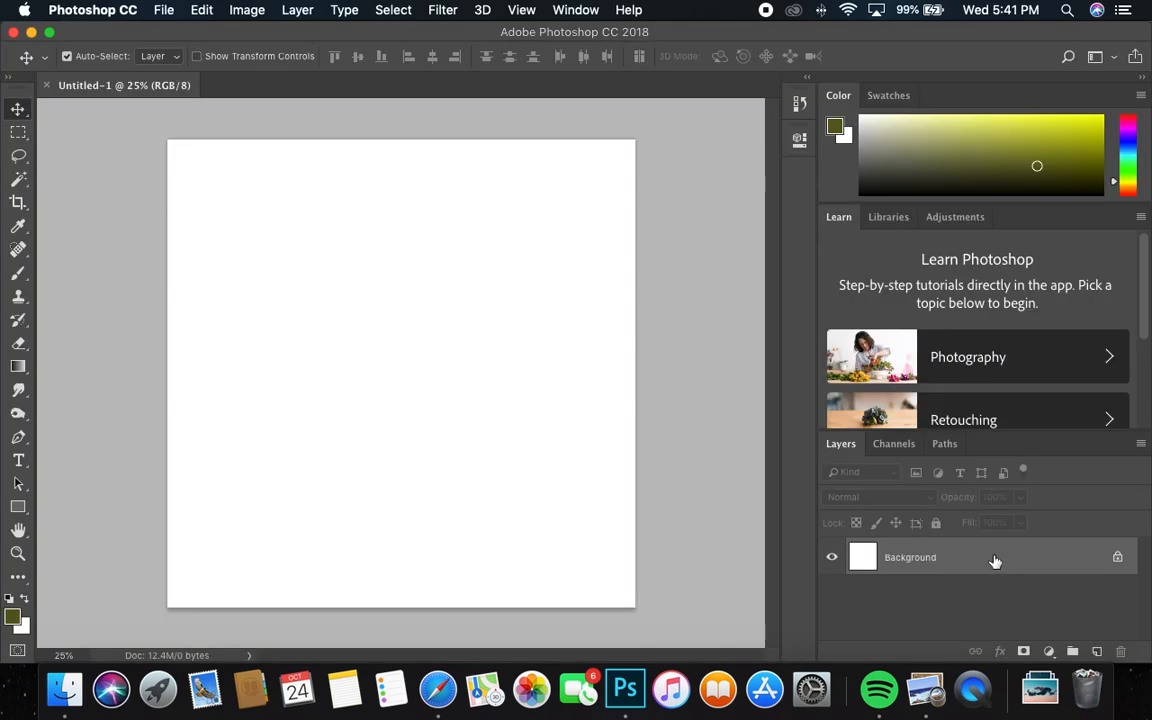
Switch to Safari, open the Unsplash photo of silhouetted trees under a blue golden-hour sky and download it
left_click(438, 690)
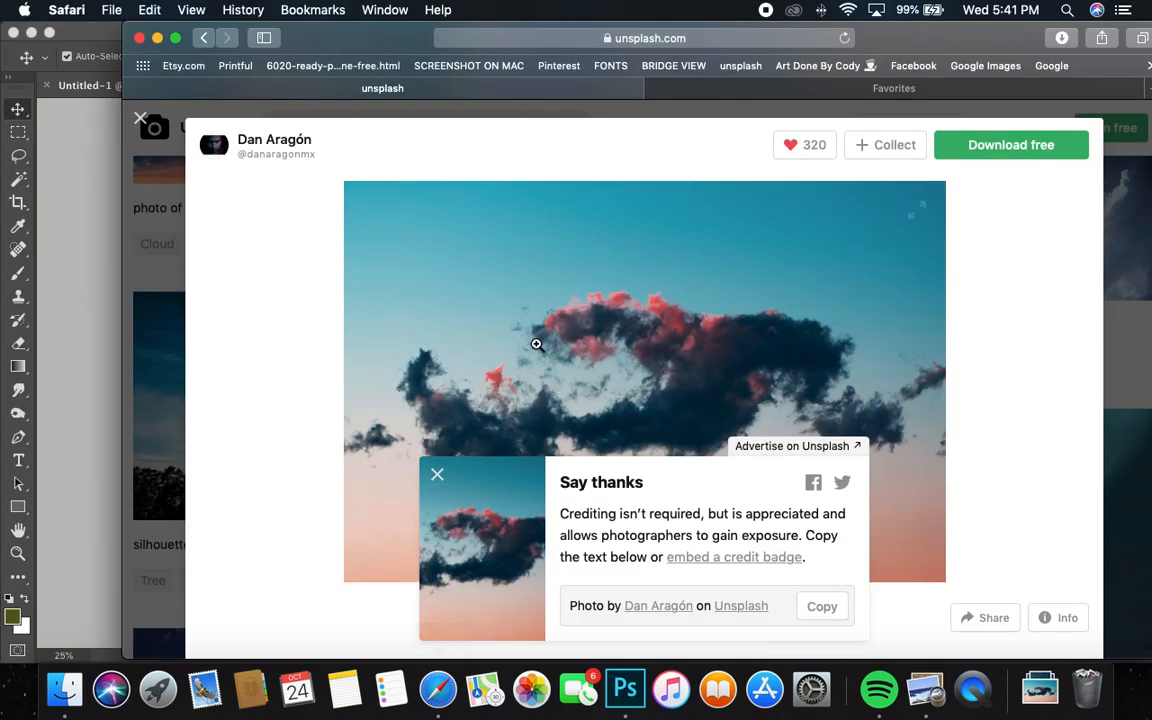
left_click(155, 124)
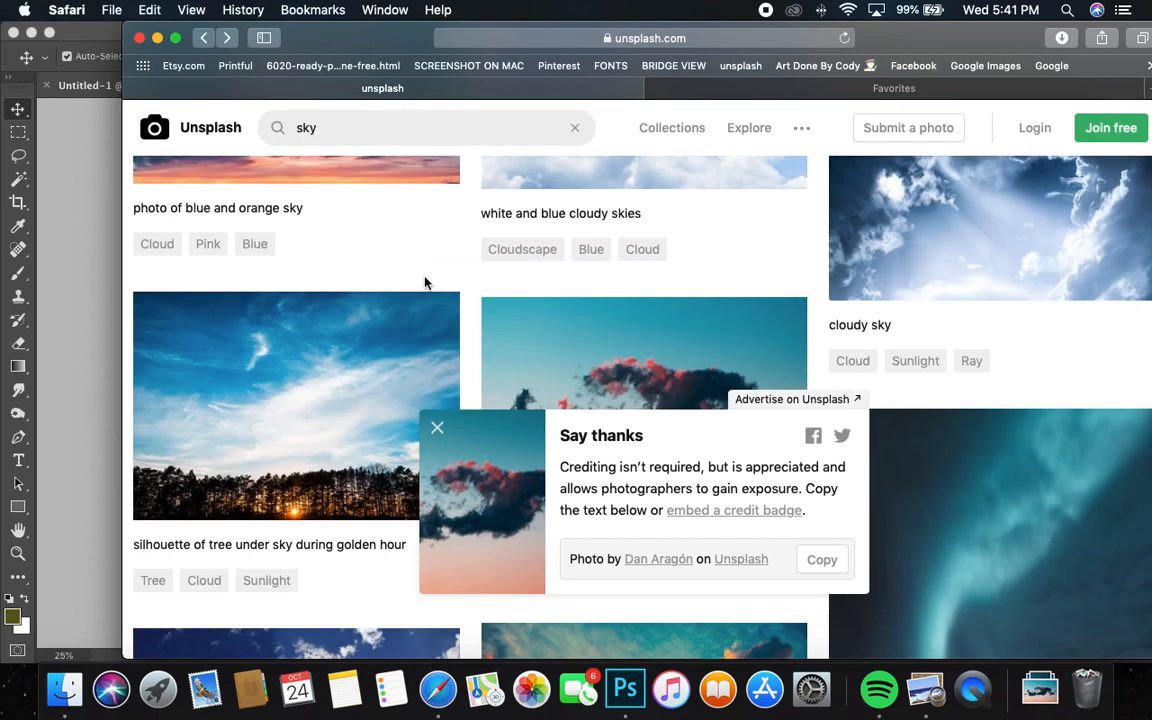
left_click(303, 408)
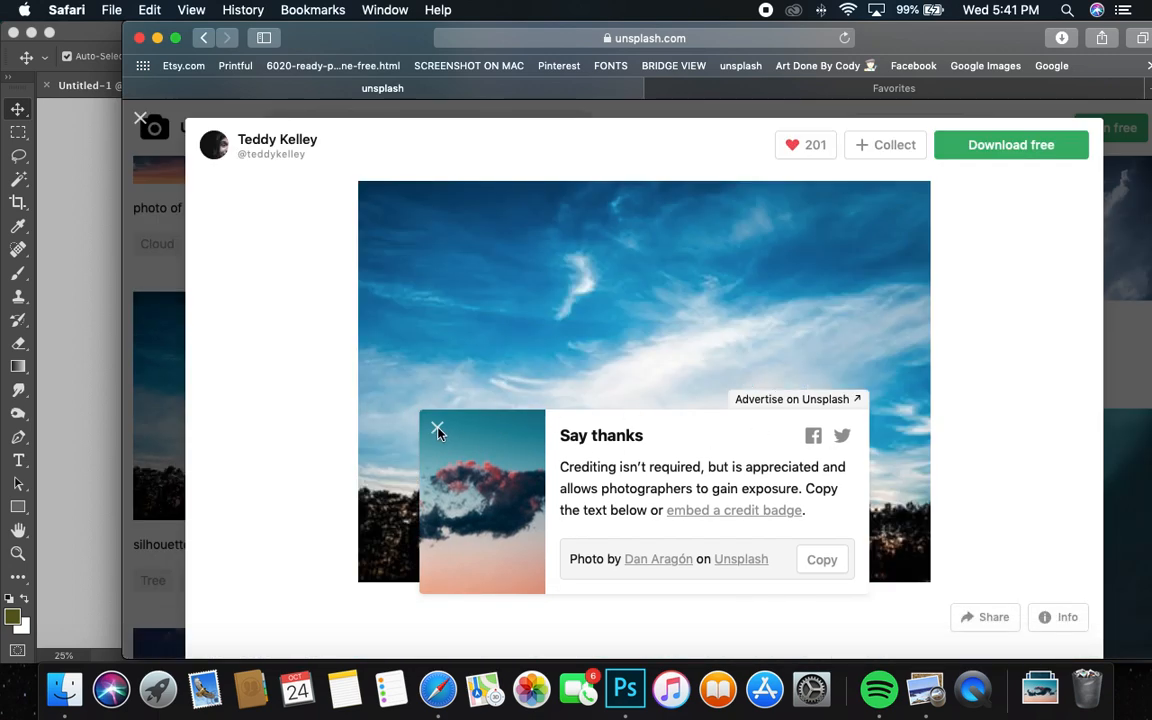
left_click(439, 427)
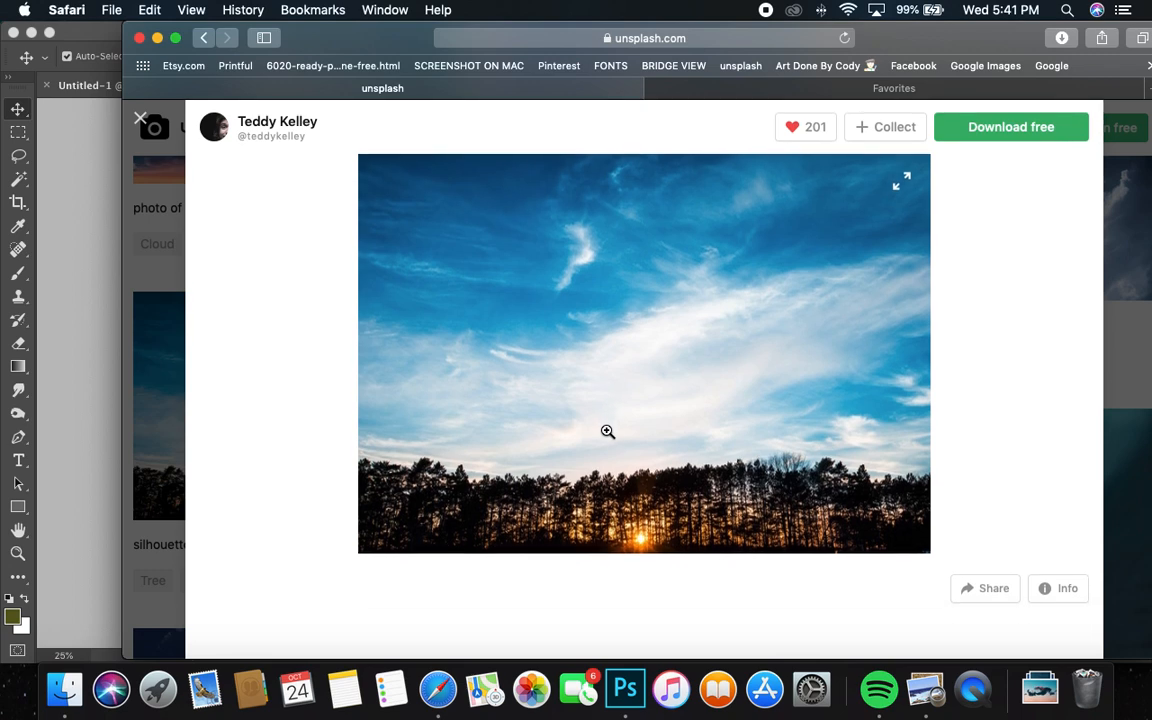
left_click(978, 138)
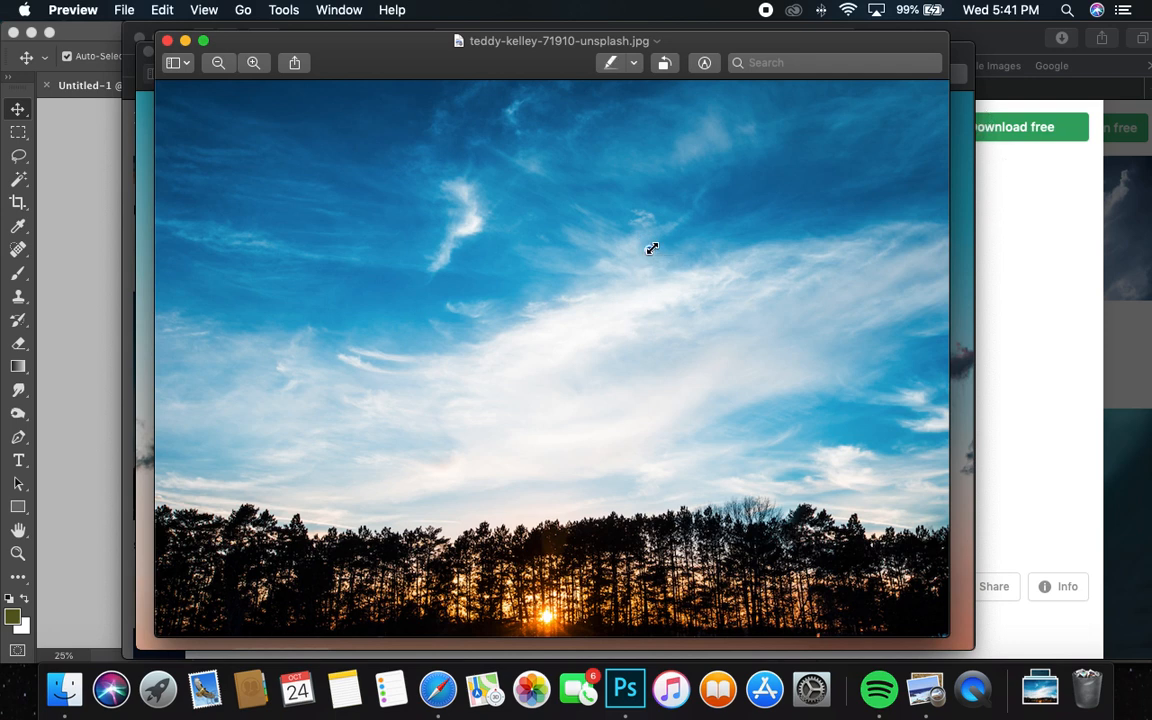
Copy the downloaded golden-hour tree photo from Preview and paste it into the blank Photoshop document
left_click(155, 10)
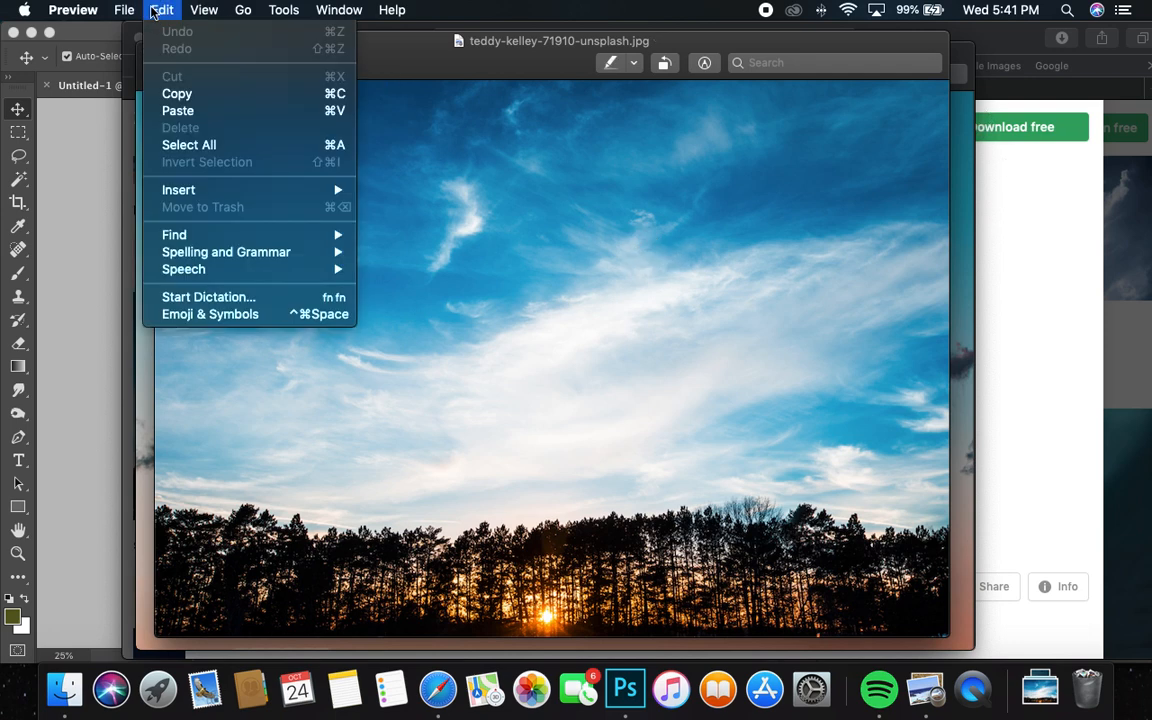
left_click(177, 93)
left_click(1033, 43)
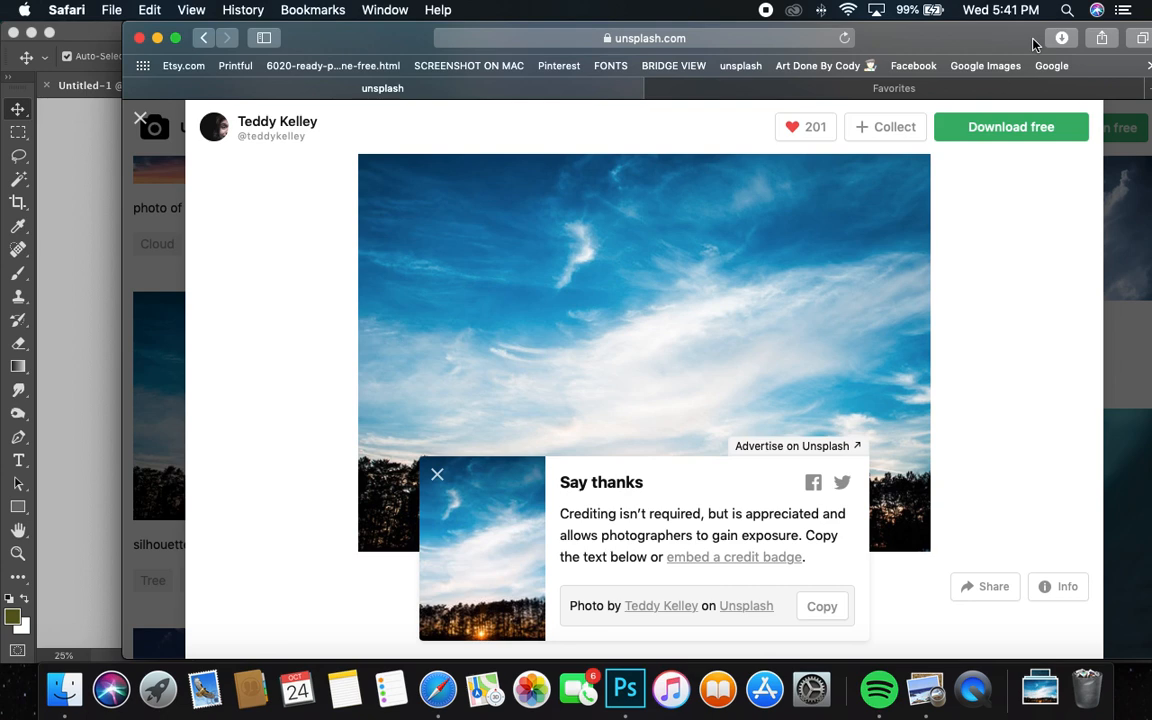
left_click_drag(998, 33, 829, 33)
left_click(1046, 64)
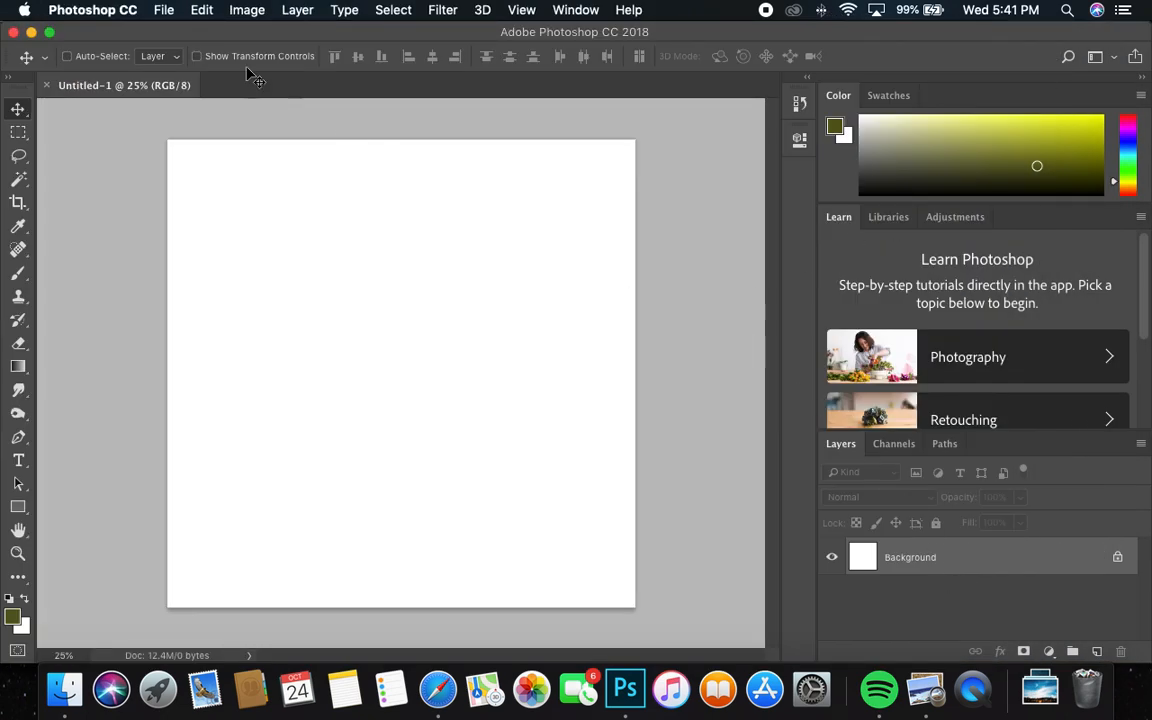
left_click(205, 10)
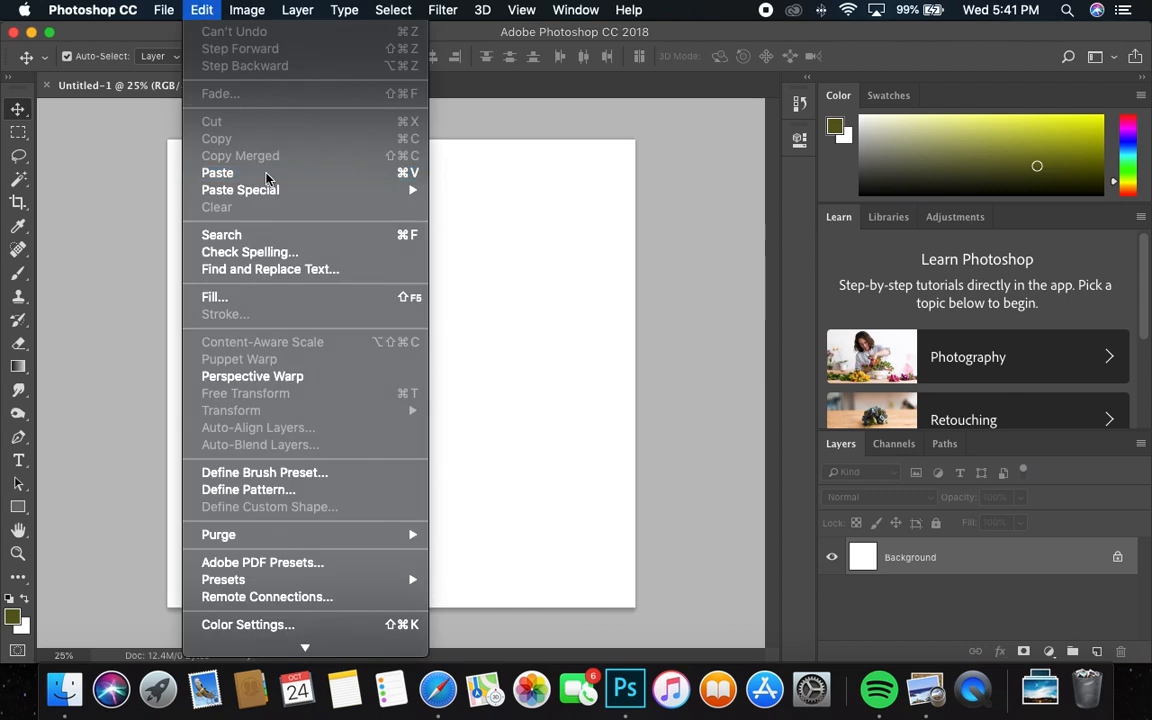
left_click(286, 172)
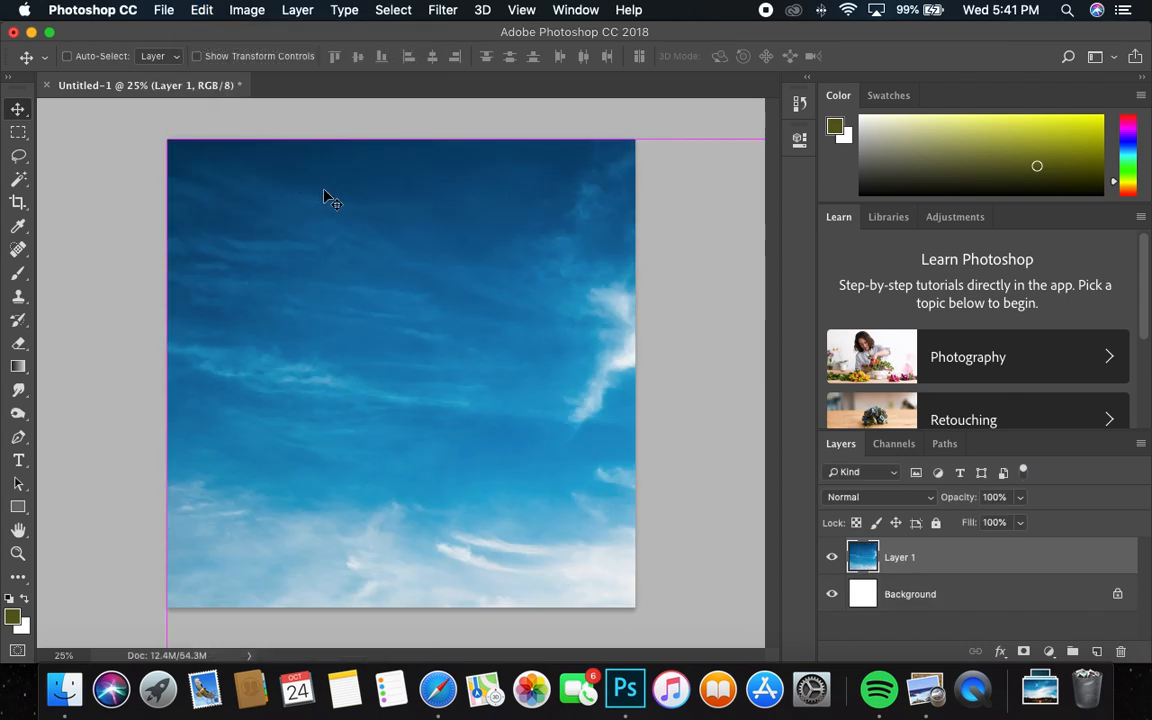
Scale the golden-hour photo to 44.80% width and 57.02% height so it fills the canvas
key("super+t")
left_click_drag(167, 140, 207, 276)
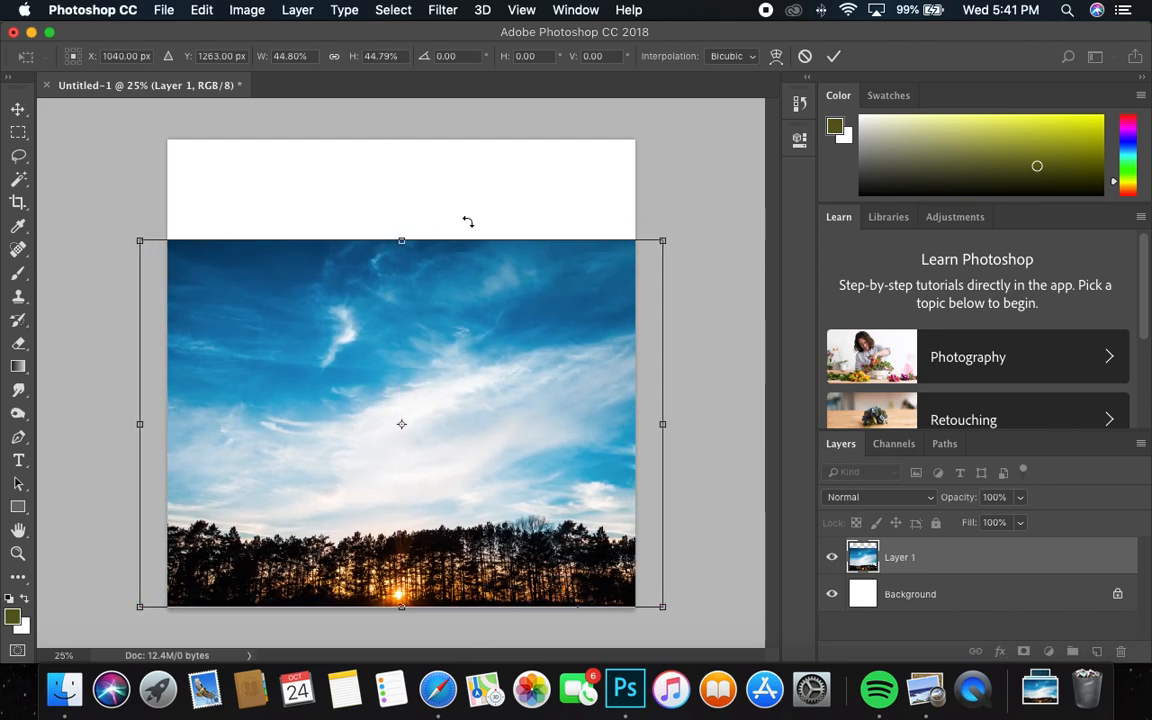
left_click_drag(407, 250, 416, 152)
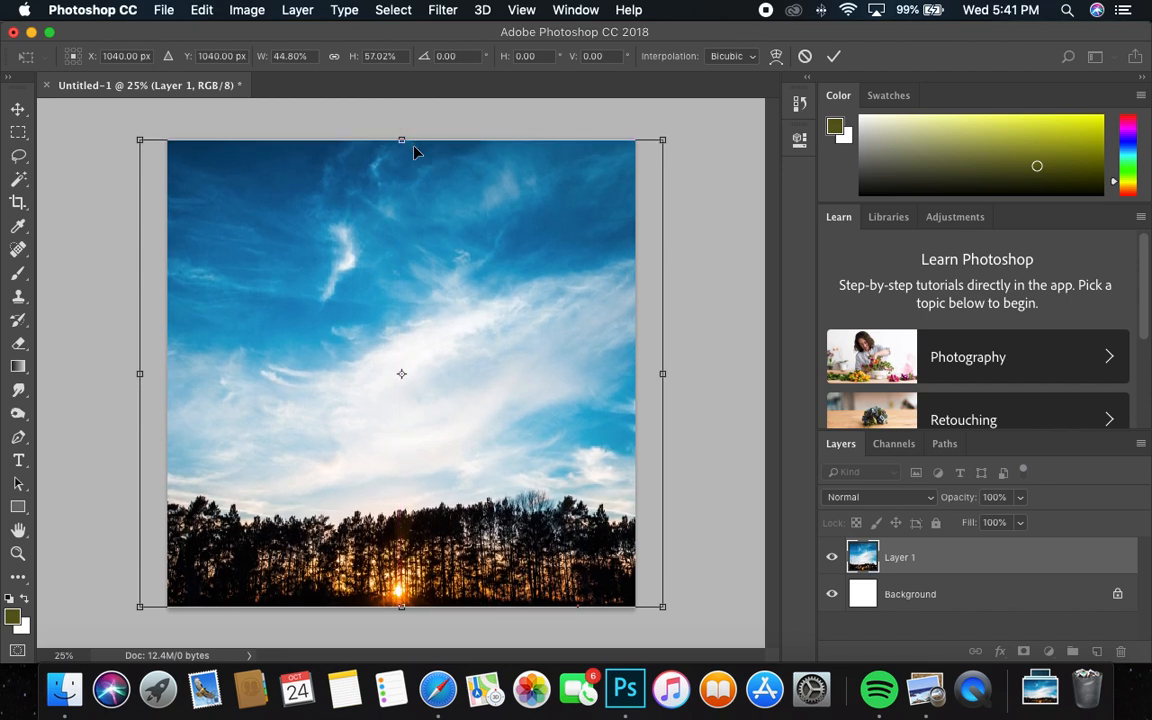
key("Return")
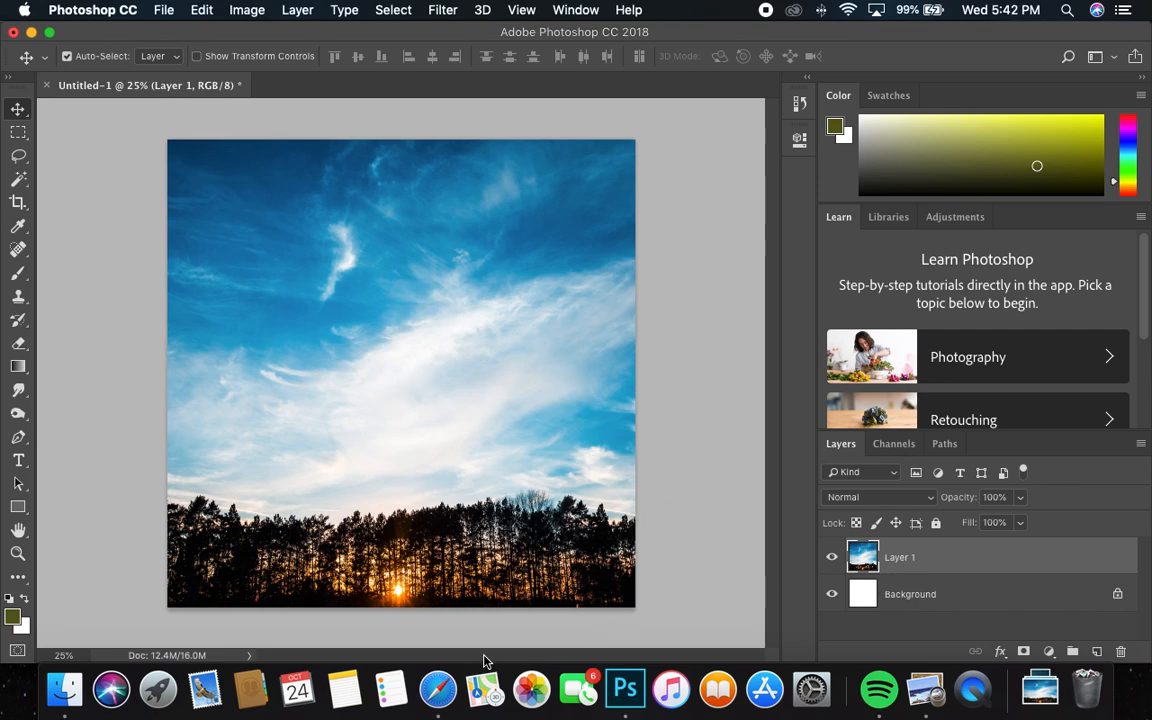
Switch to Safari, return to the Unsplash sky results, and download the teal aurora photo above dark mountains
left_click(438, 689)
left_click(264, 475)
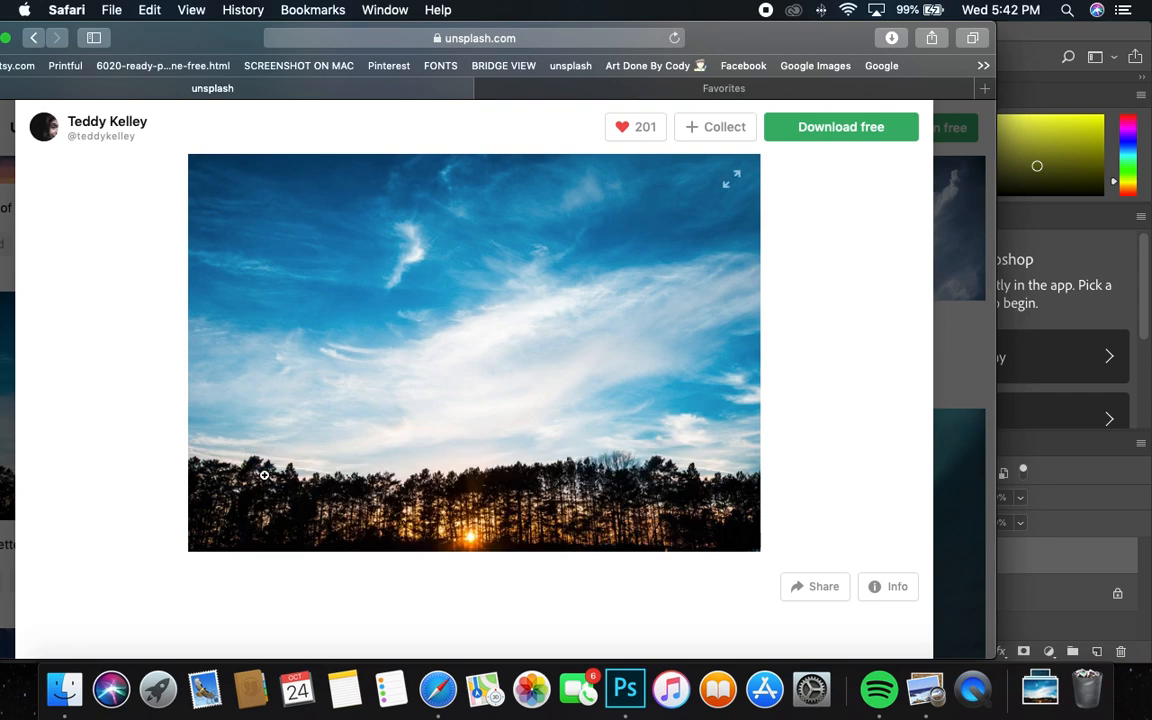
left_click(264, 475)
left_click(50, 106)
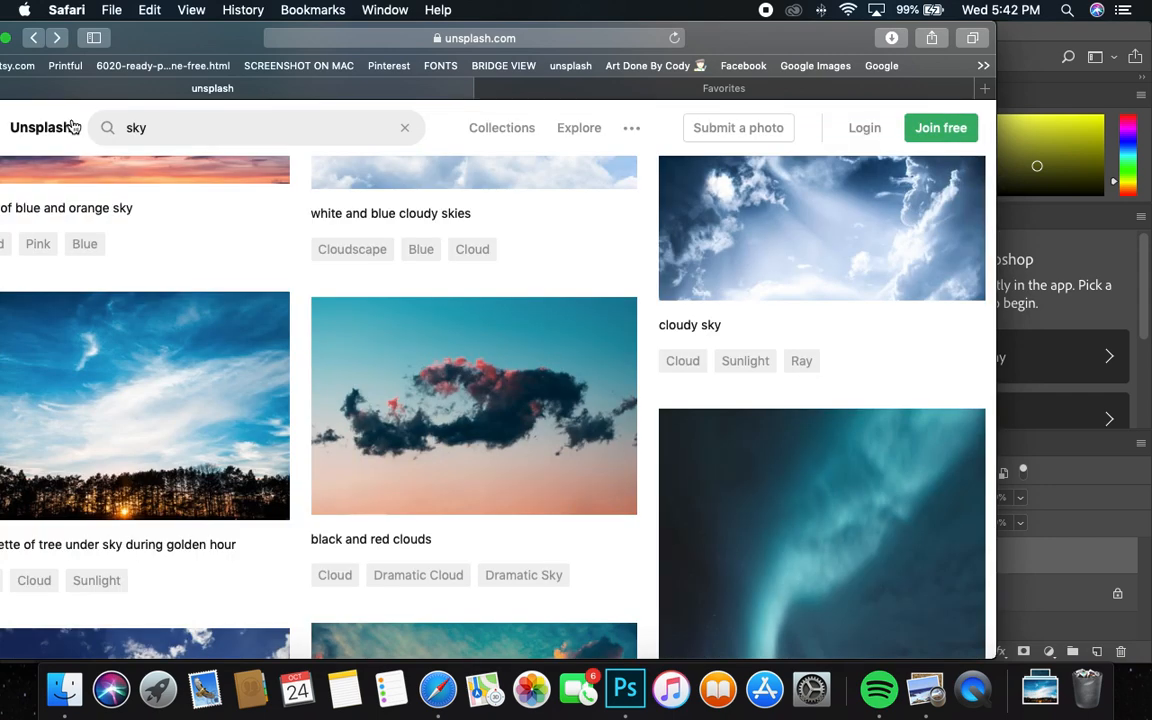
scroll(442, 398, "down", 5)
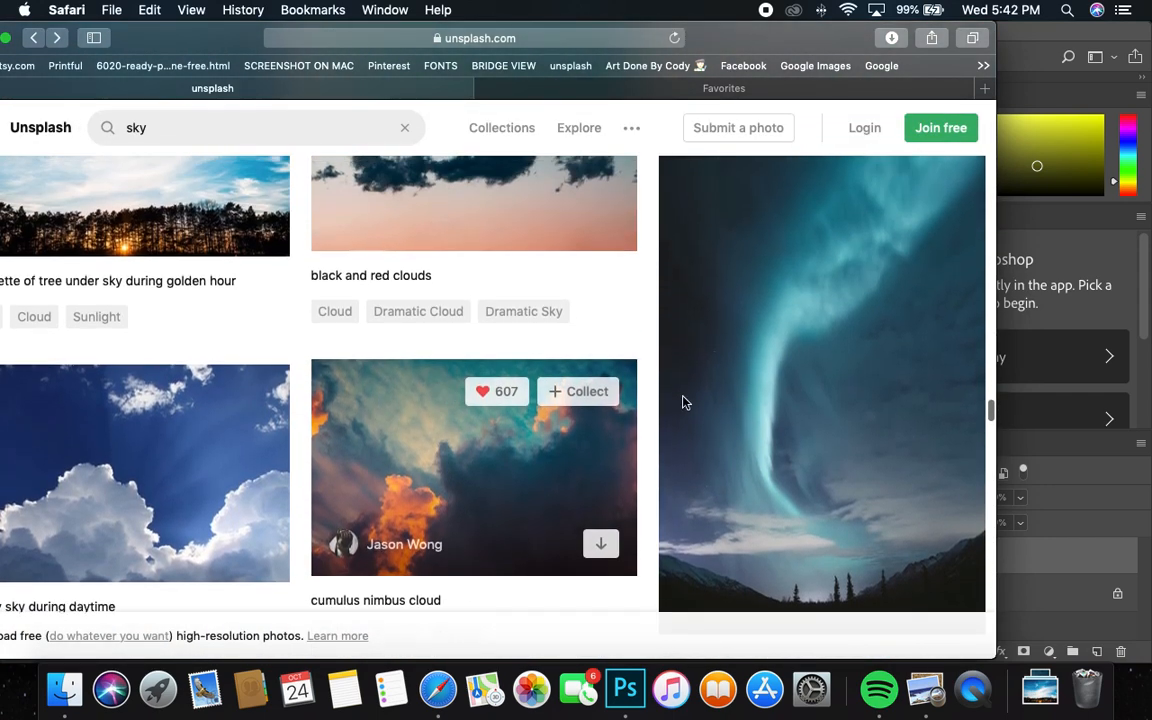
left_click(710, 491)
left_click(826, 147)
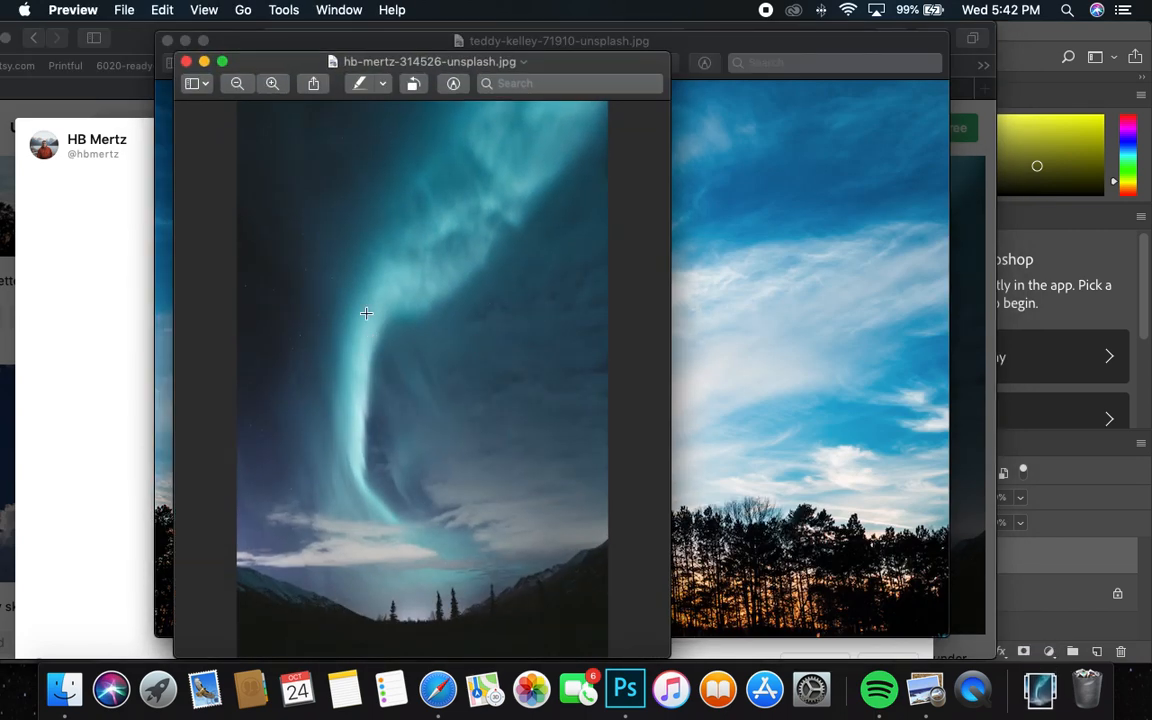
Copy the aurora photo from Preview and paste it into the Photoshop composite above the golden-hour layer
left_click(162, 10)
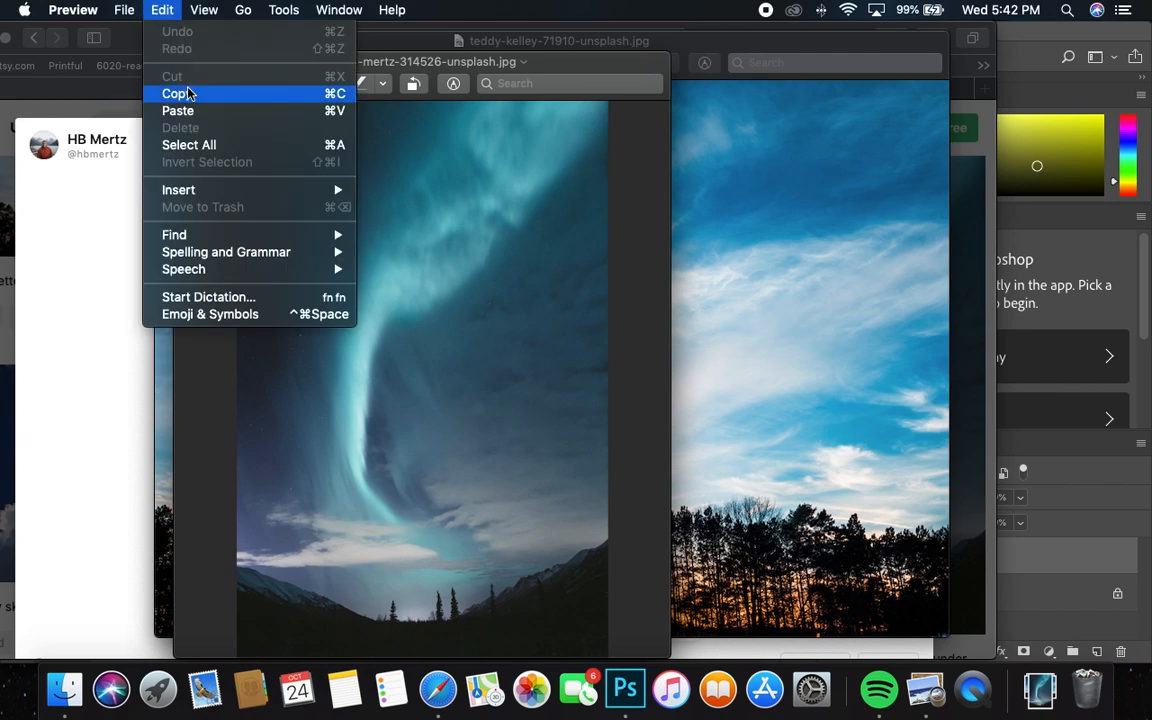
left_click(188, 93)
left_click(1103, 97)
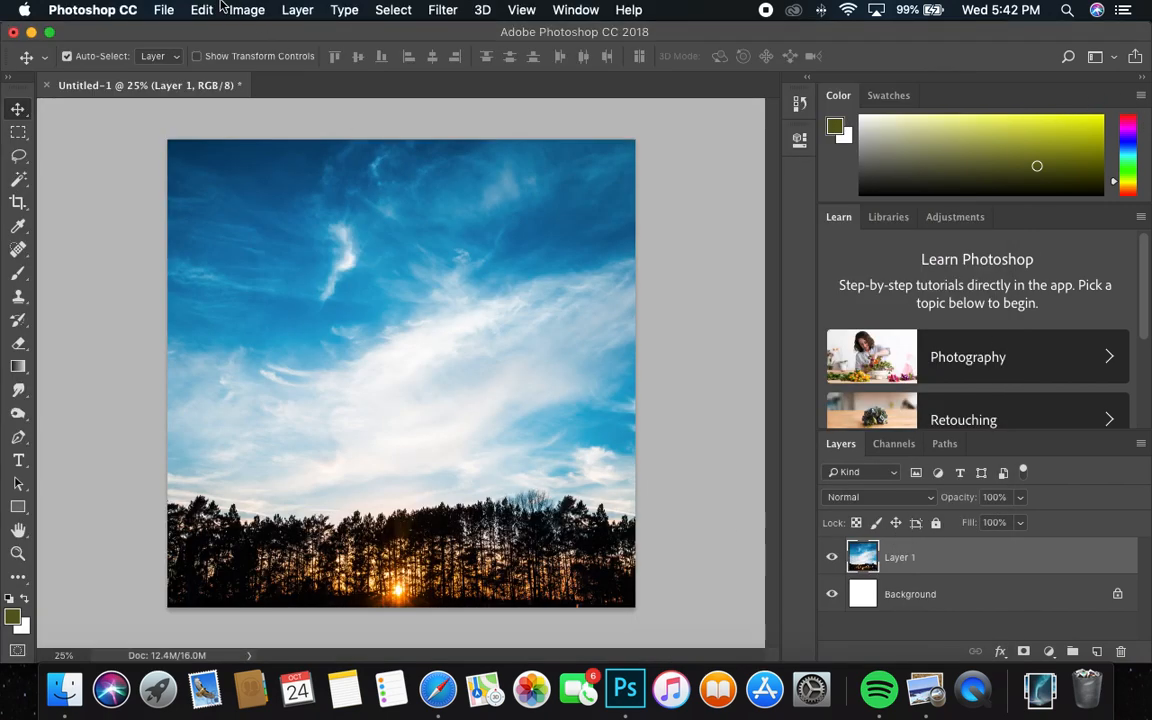
left_click(205, 10)
left_click(252, 173)
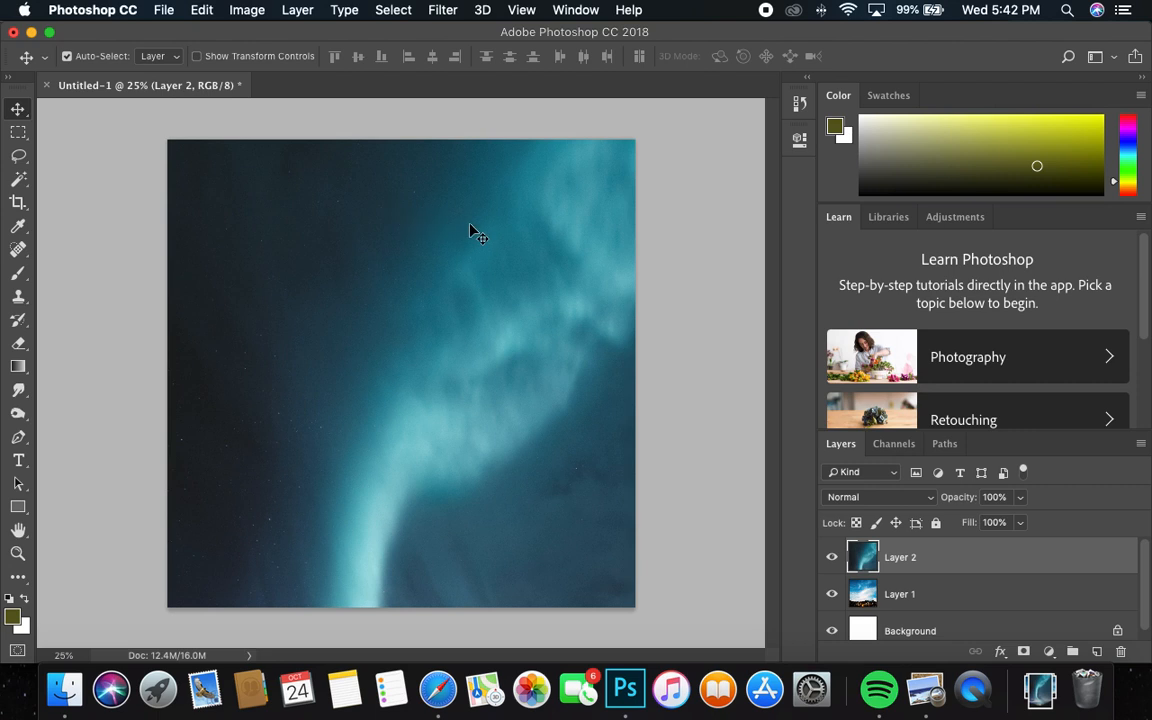
Resize the aurora layer to 88.79% width and 71.40% height and position it to cover the whole canvas
key("super+t")
left_click_drag(163, 137, 298, 254)
left_click_drag(396, 405, 345, 422)
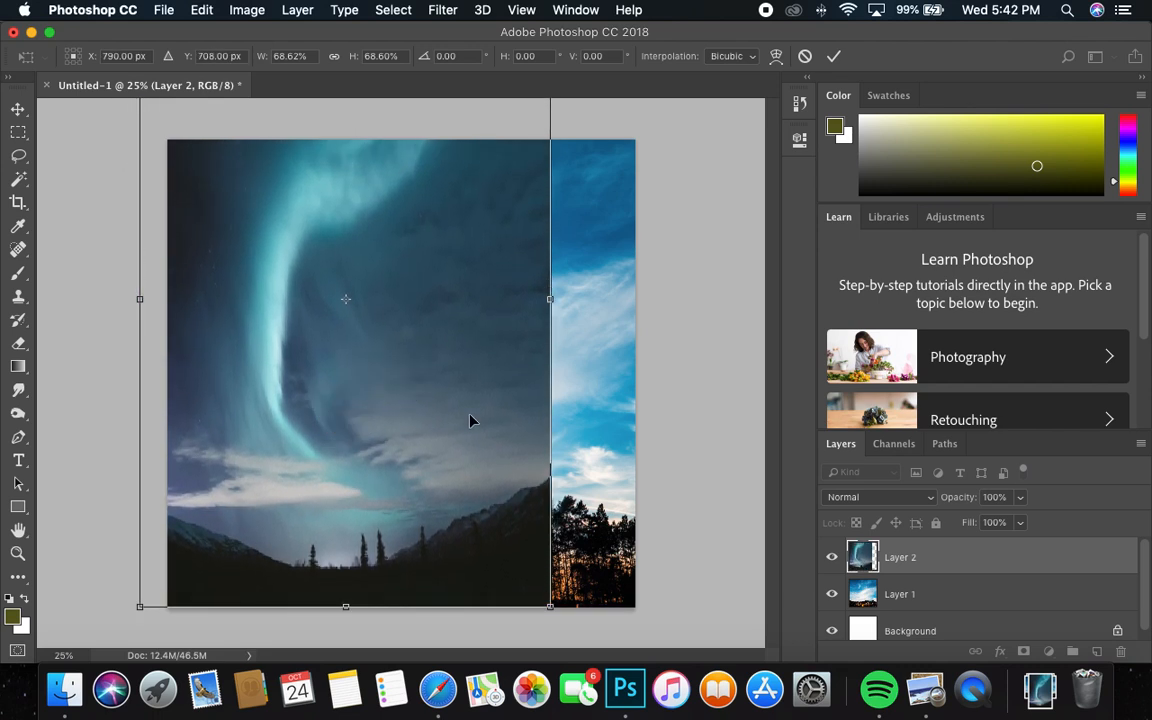
left_click_drag(490, 350, 478, 482)
left_click_drag(545, 148, 663, 90)
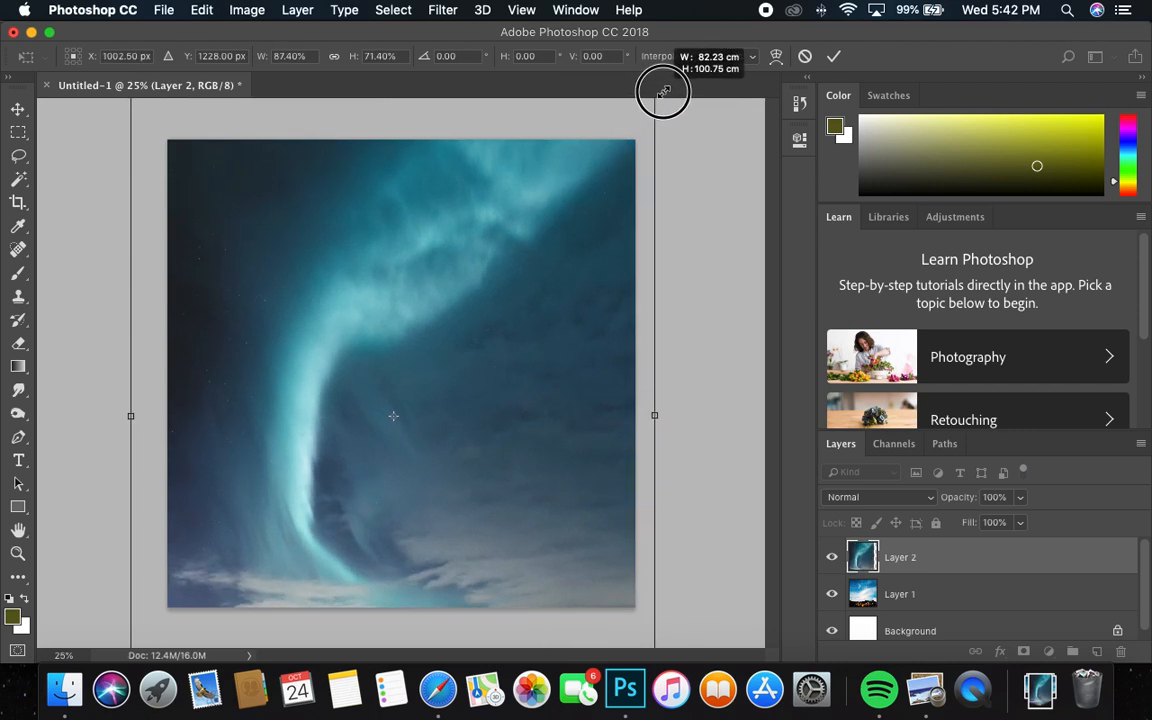
left_click_drag(543, 249, 560, 252)
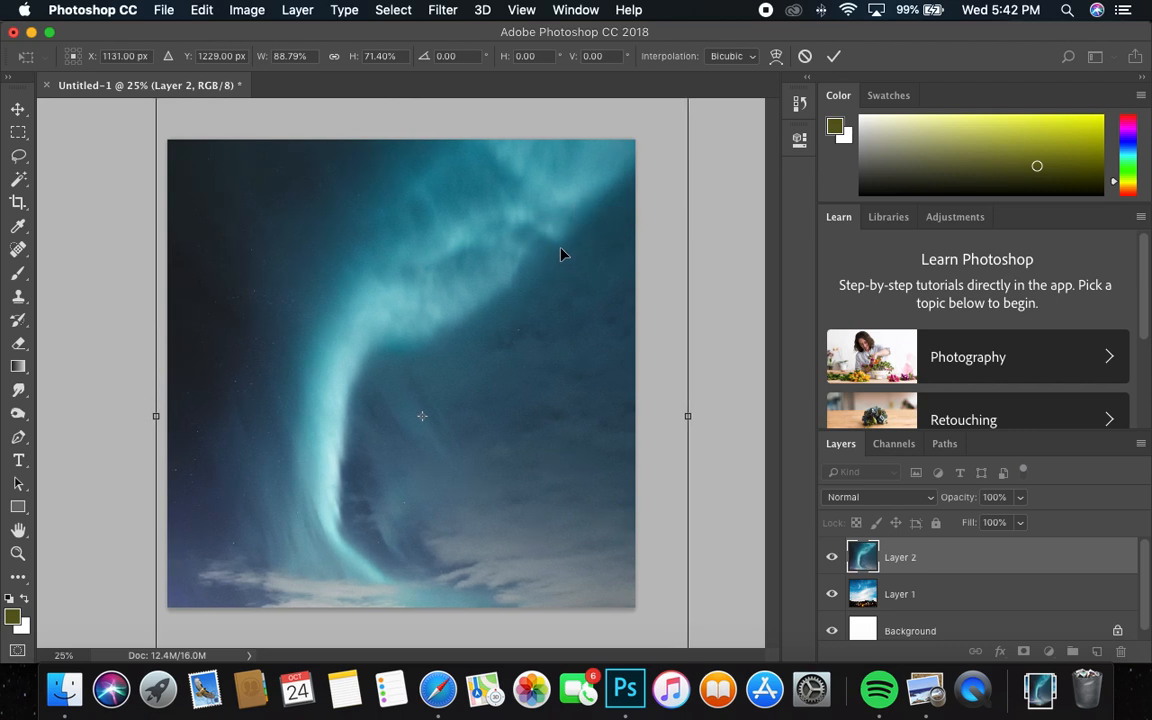
key("Return")
Try the Darken, Multiply, Color Burn, Linear Burn, Darker Color and Lighten blend modes on the aurora layer
left_click(850, 497)
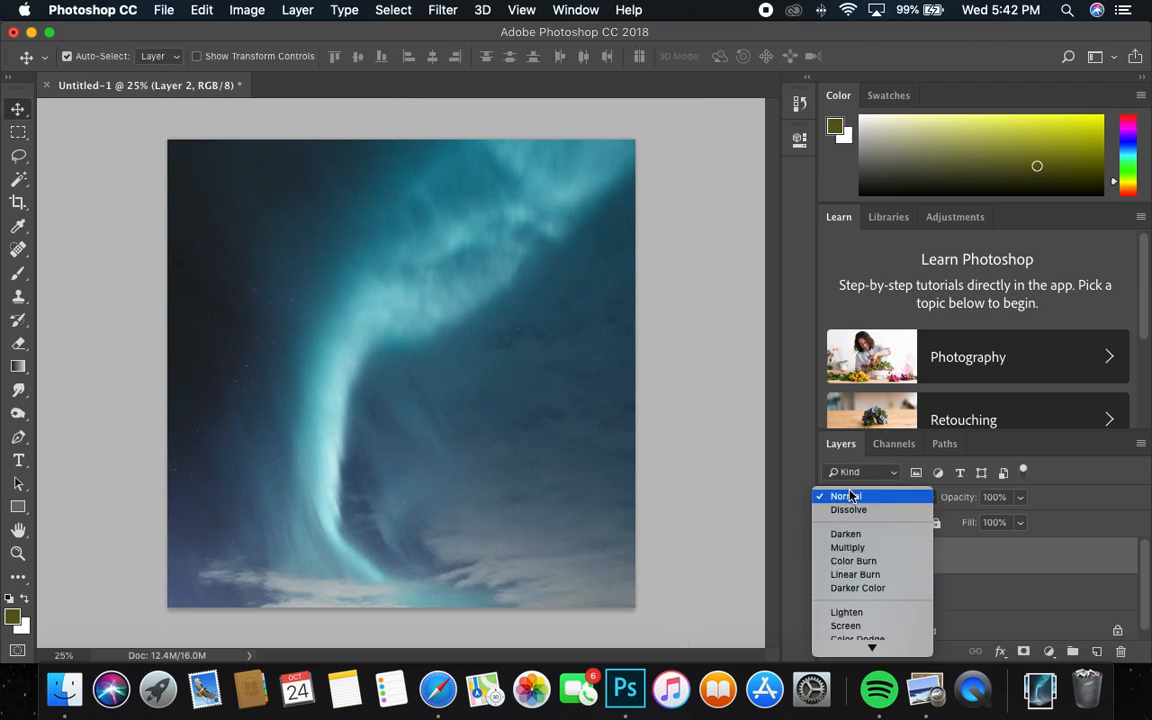
left_click(843, 527)
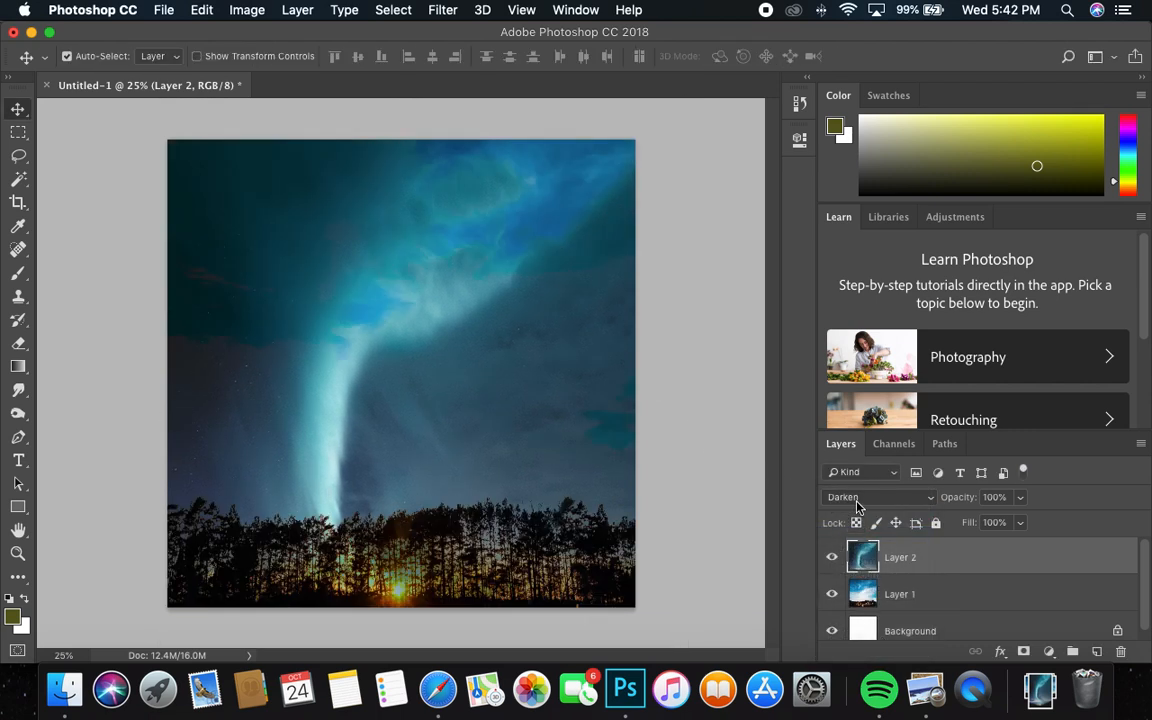
left_click(859, 503)
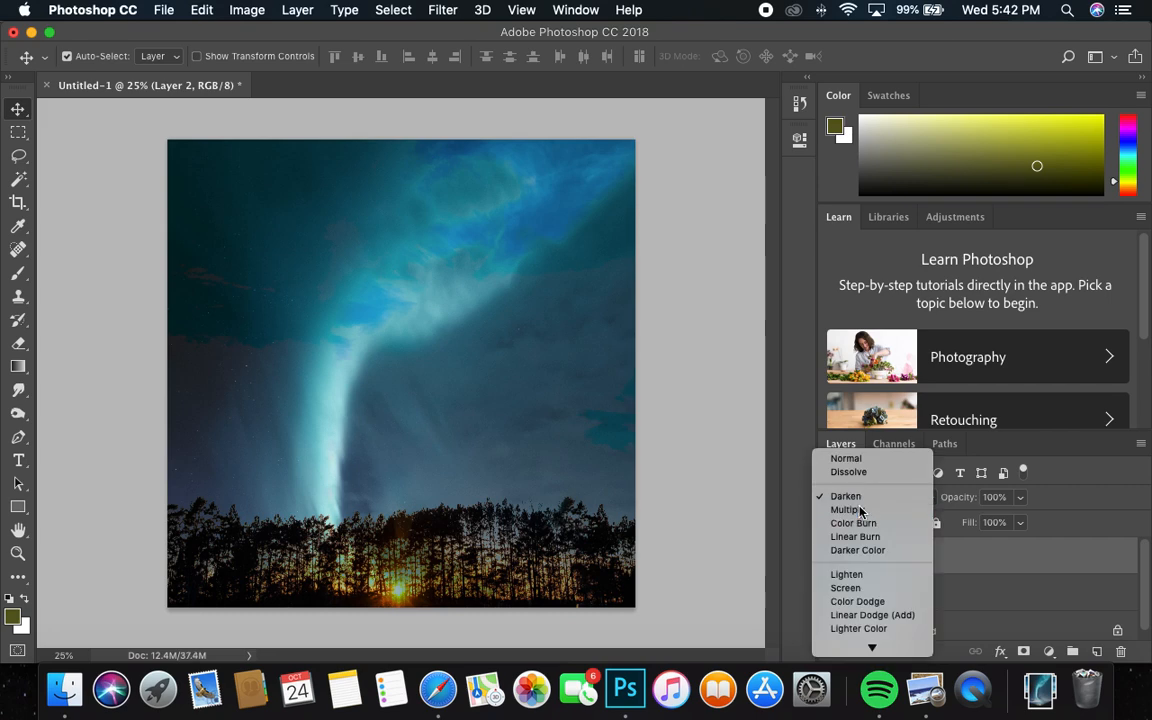
left_click(864, 507)
left_click(866, 503)
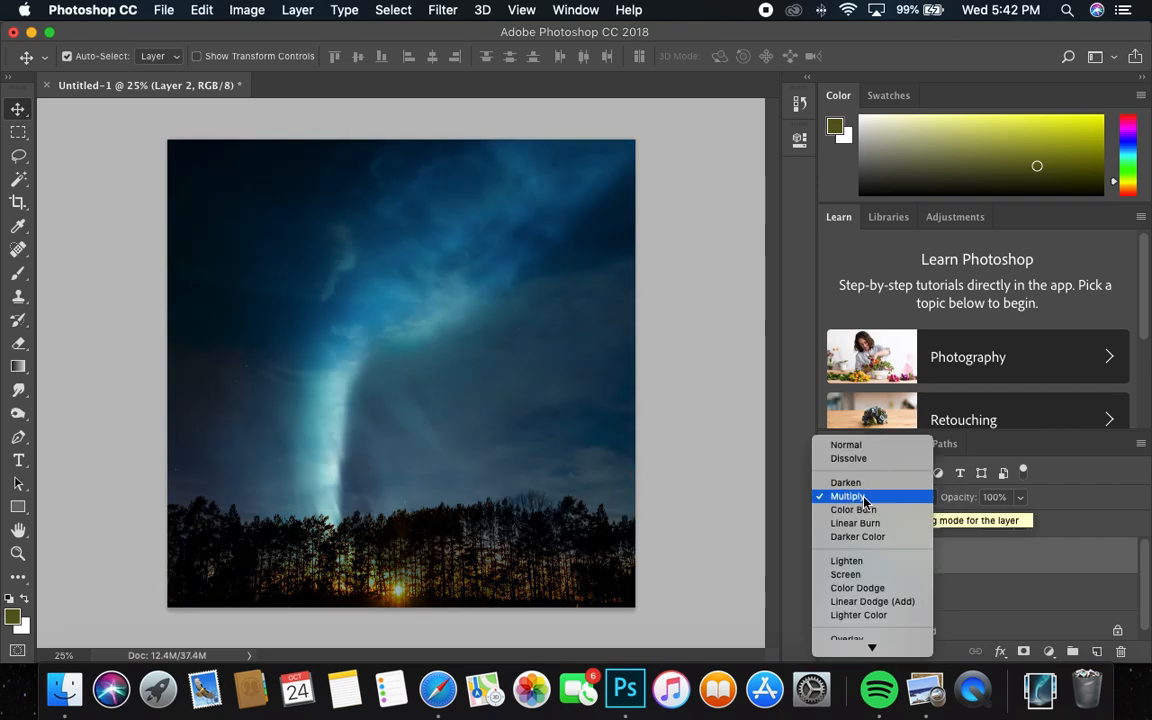
left_click(866, 509)
left_click(866, 503)
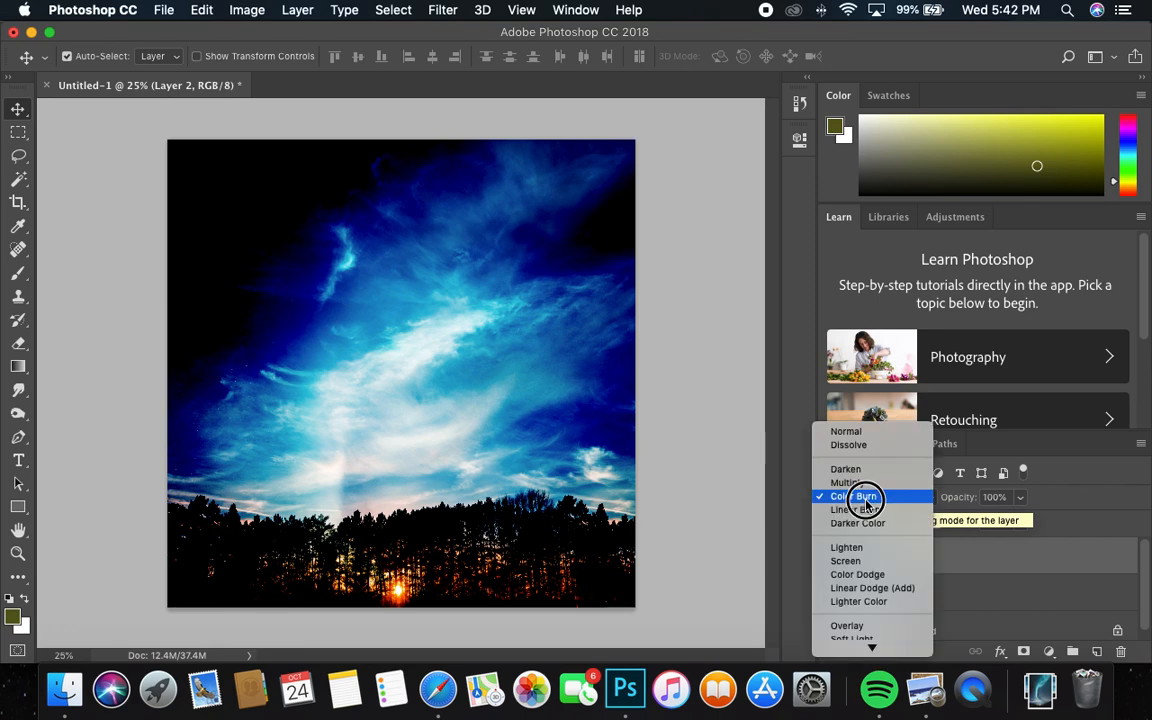
left_click(866, 510)
left_click(868, 503)
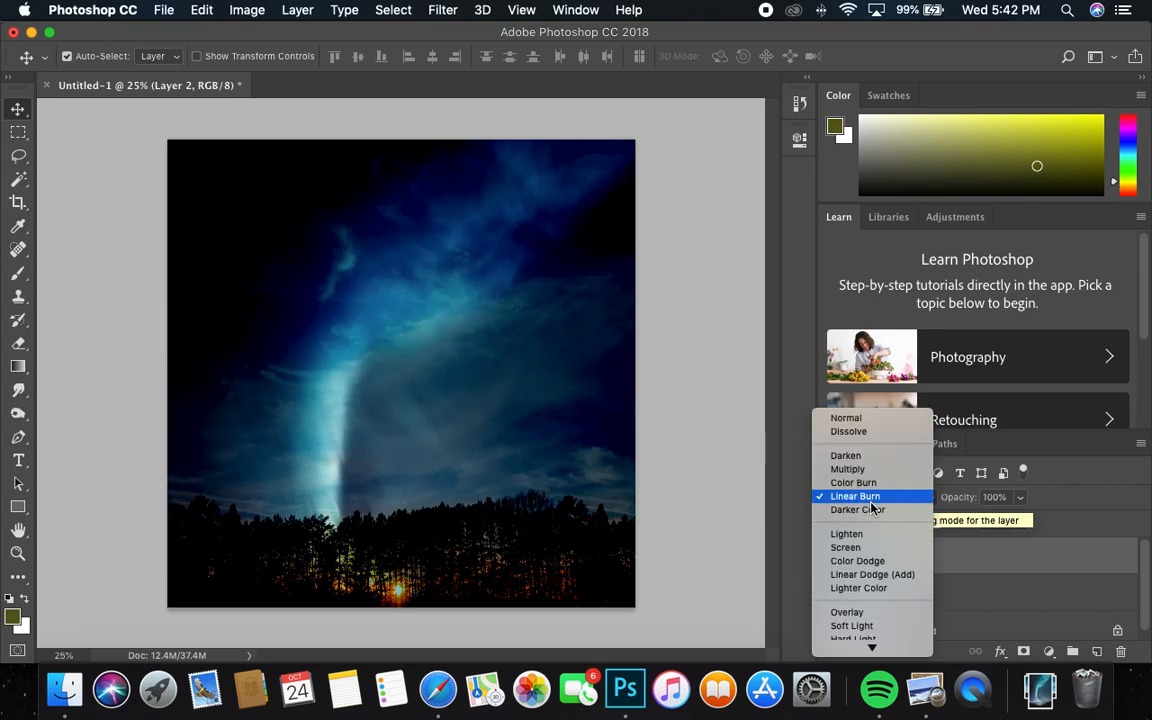
left_click(872, 510)
left_click(872, 503)
left_click(872, 519)
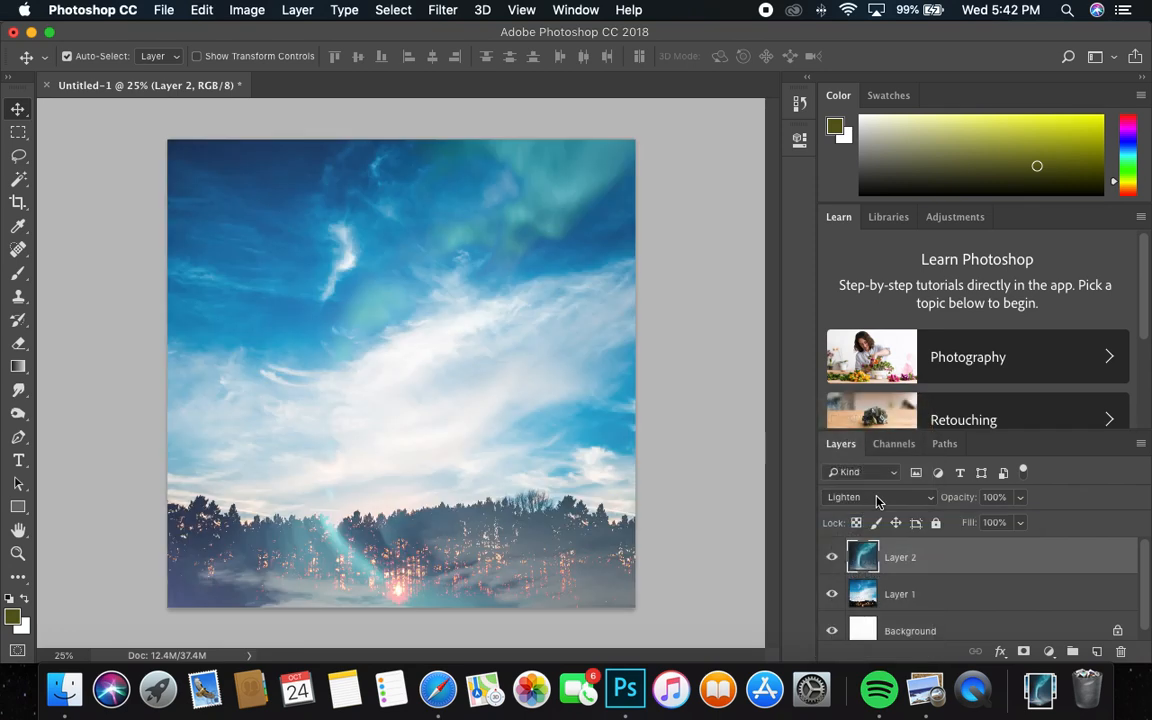
Try the Screen, Color Dodge, Linear Dodge (Add), Lighter Color and Overlay blend modes on the aurora layer
left_click(876, 499)
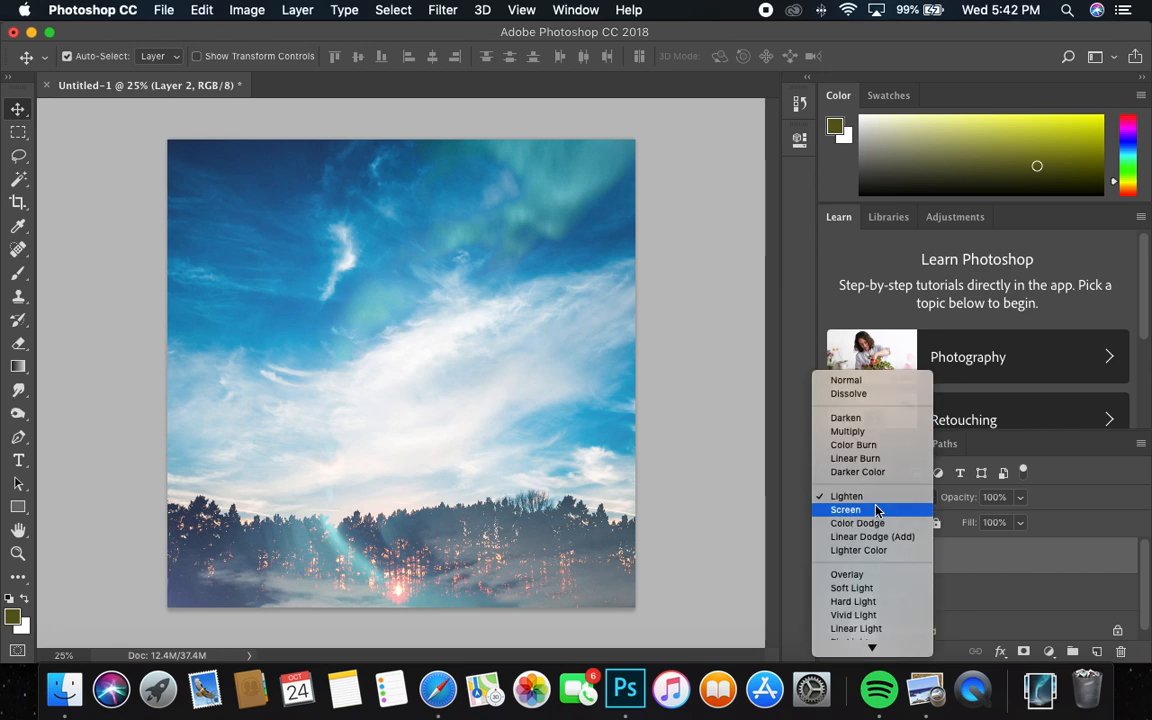
left_click(877, 510)
left_click(880, 497)
left_click(874, 509)
left_click(876, 497)
left_click(876, 509)
left_click(876, 497)
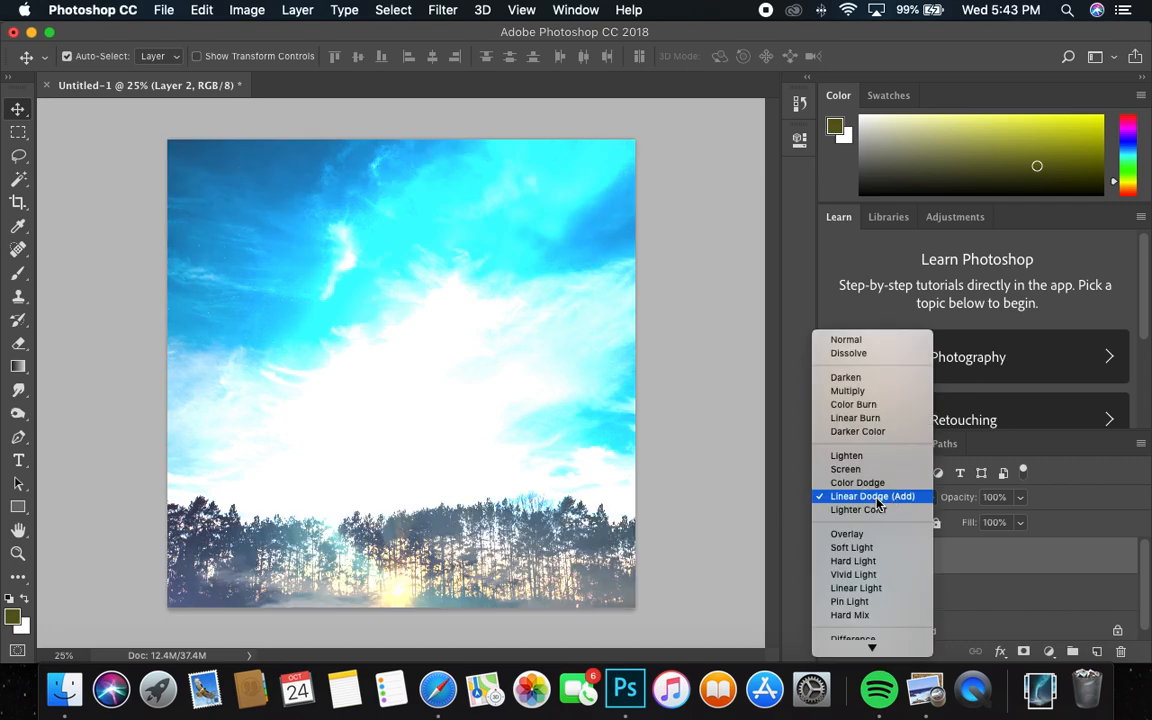
left_click(876, 509)
left_click(876, 497)
left_click(874, 520)
Try the Hard Light, Soft Light, Linear Light and Difference blend modes on the aurora layer
left_click(871, 497)
left_click(869, 523)
left_click(874, 497)
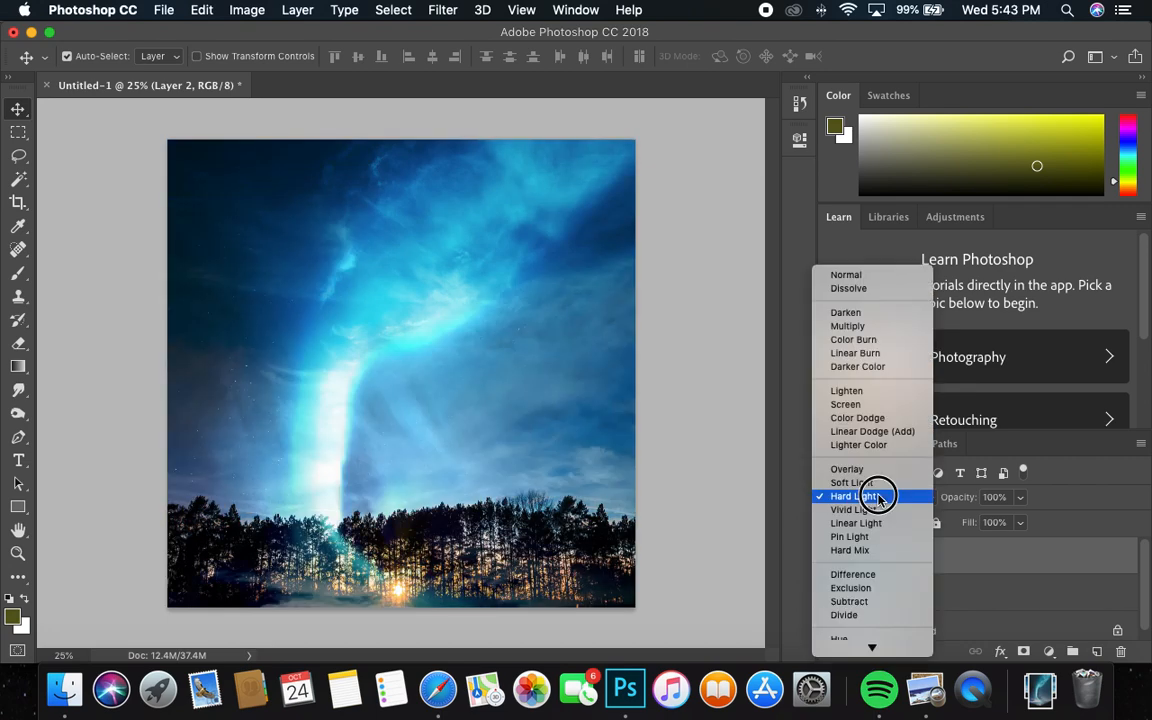
left_click(882, 486)
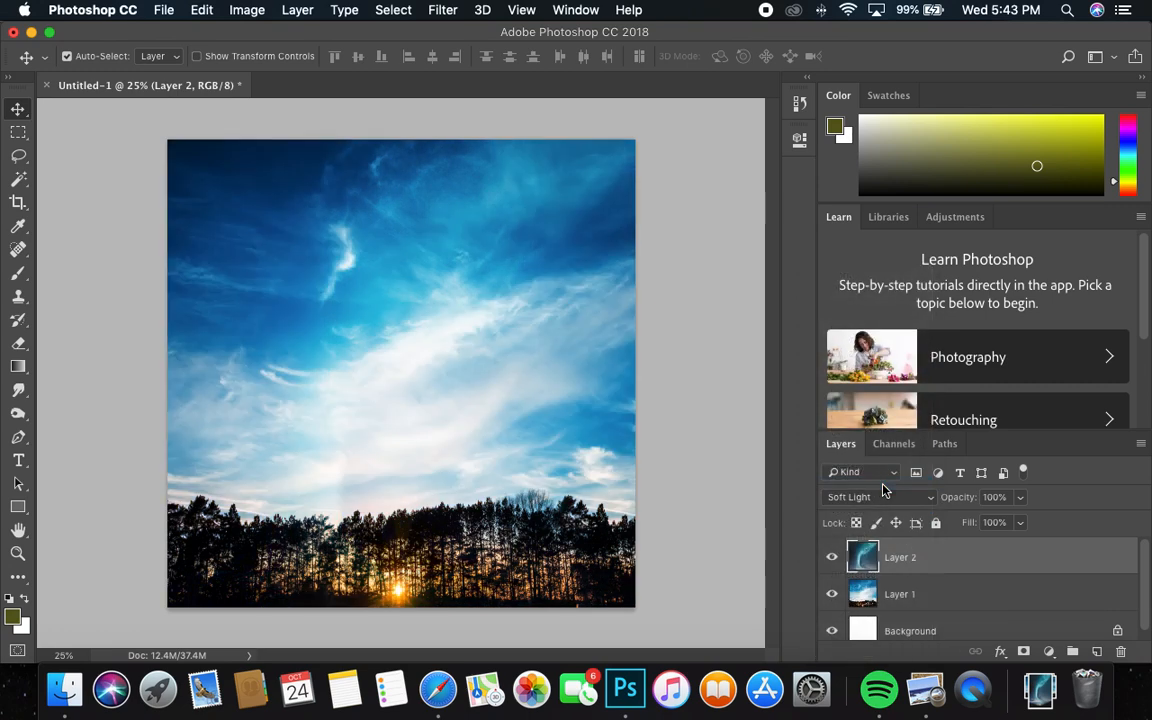
left_click(881, 497)
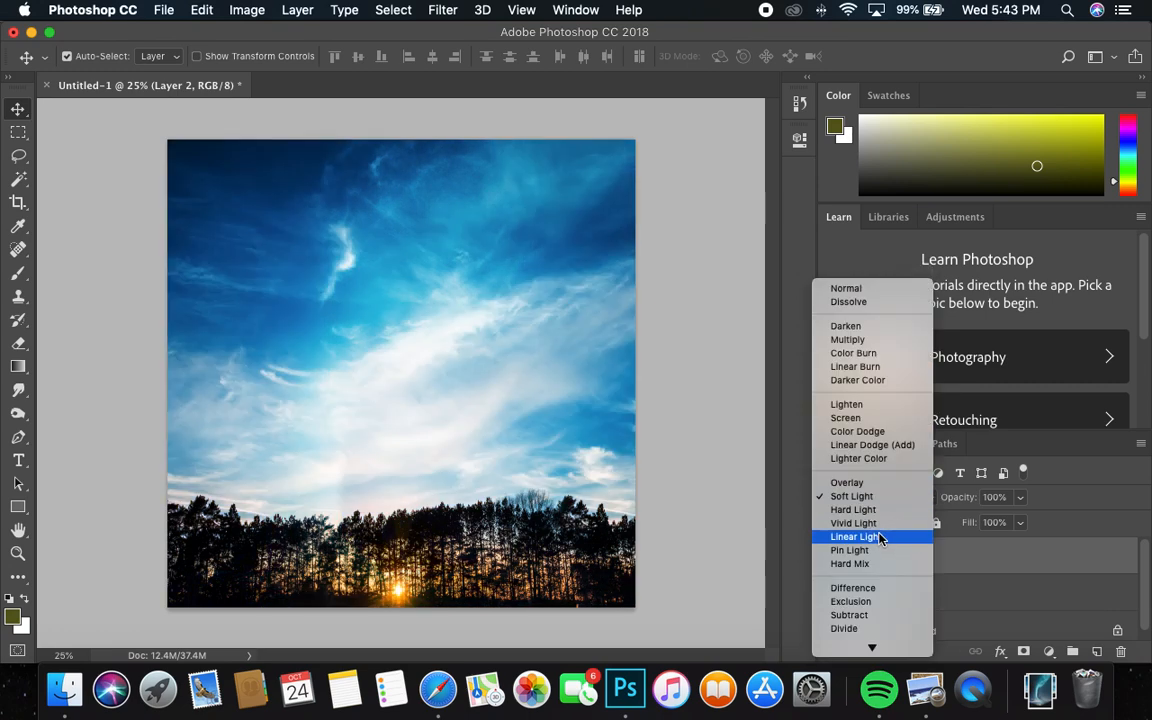
left_click(878, 537)
left_click(882, 497)
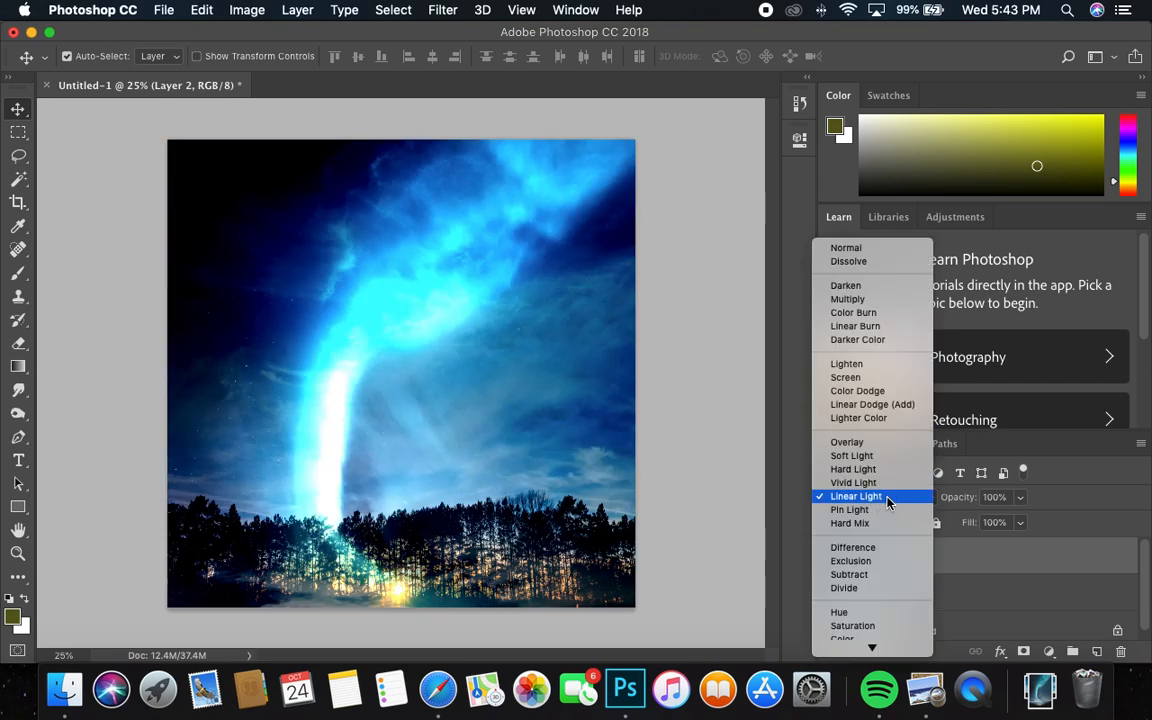
left_click(862, 548)
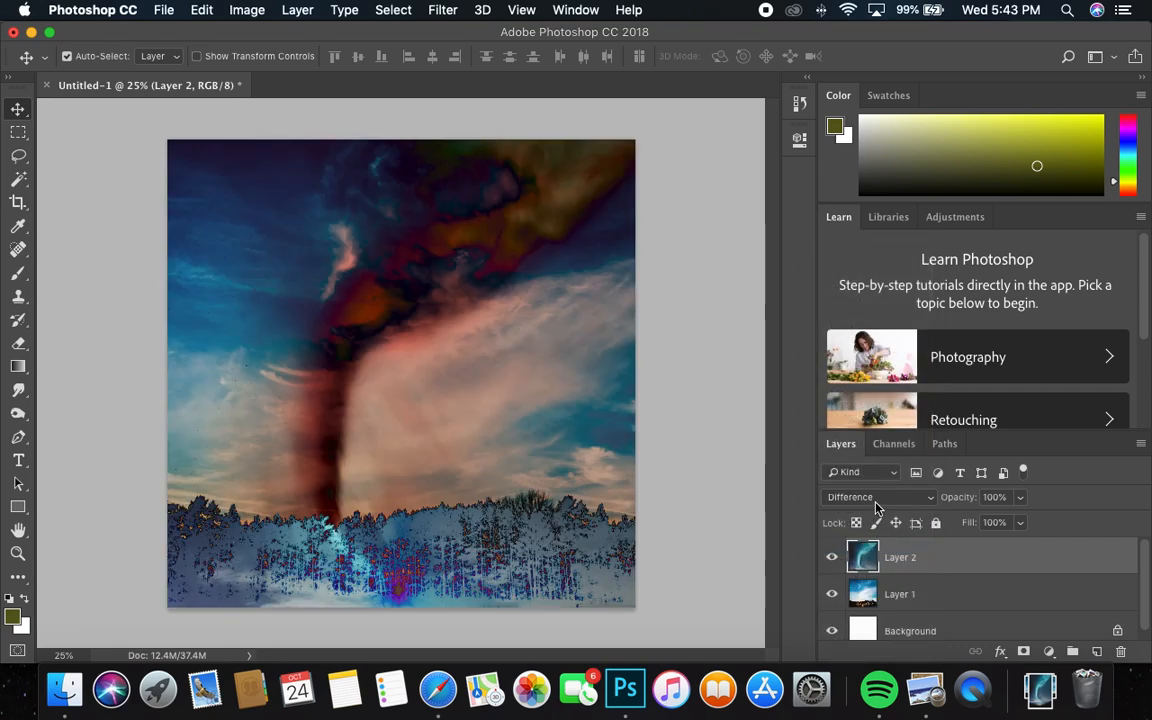
Set the aurora layer's blend mode to Darken
left_click(875, 500)
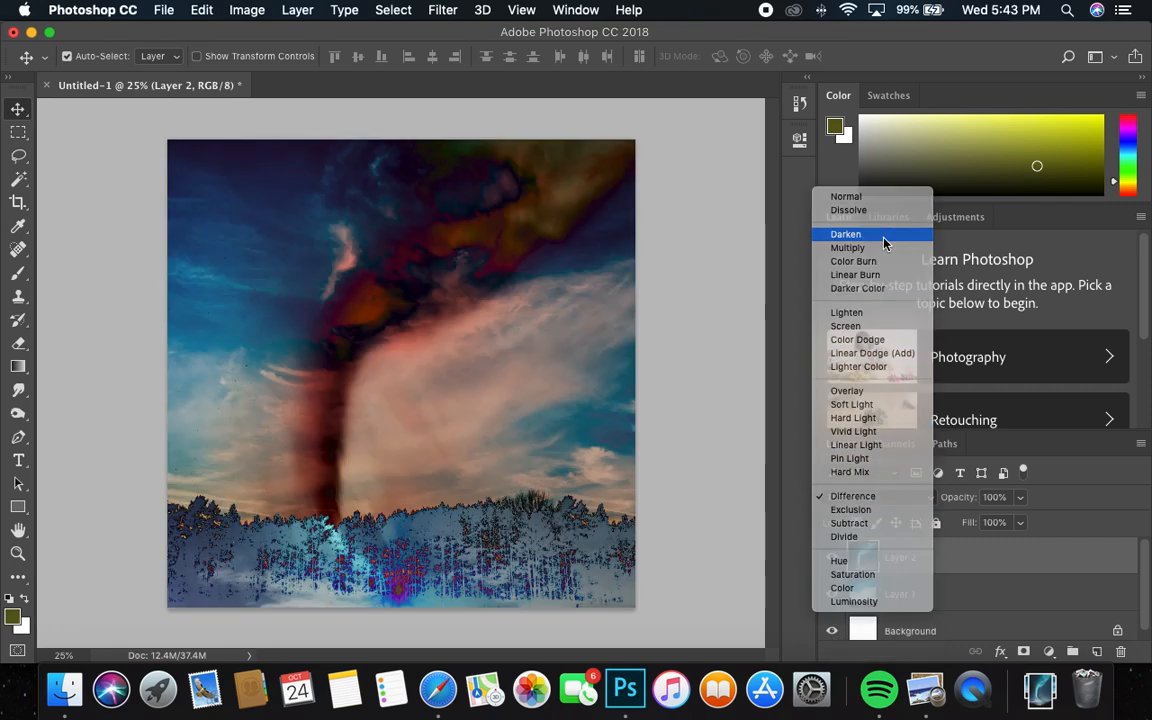
left_click(884, 244)
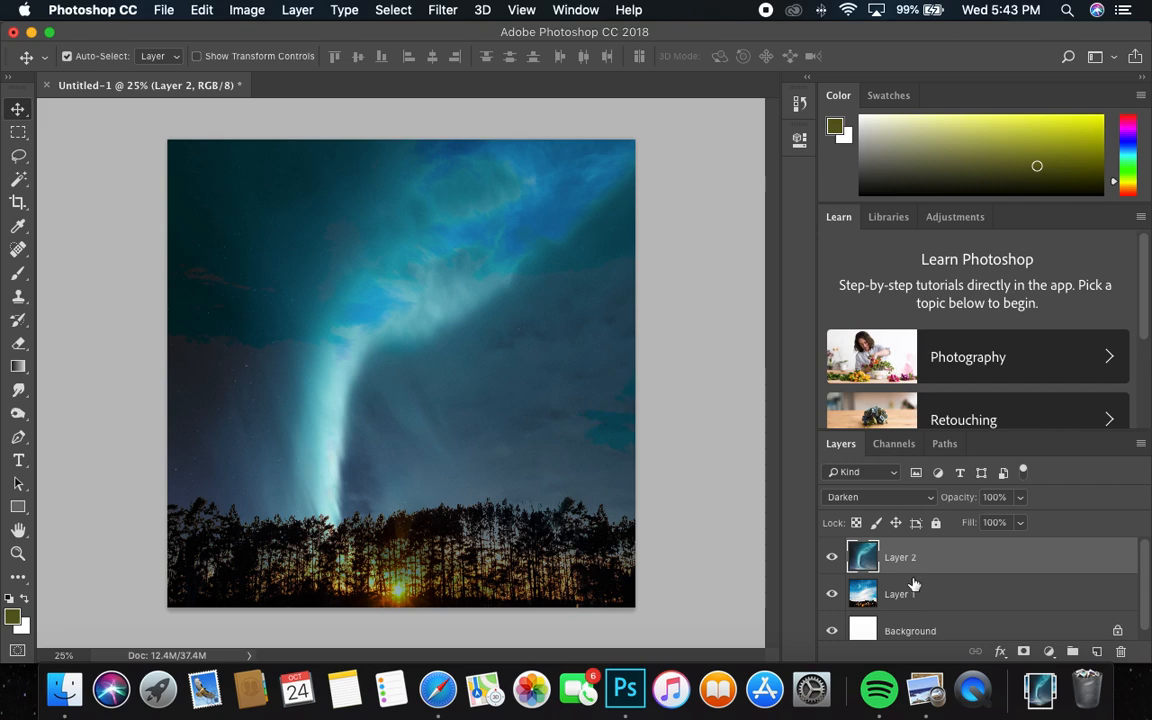
Toggle the aurora layer's visibility repeatedly to compare the blended composite with the original golden-hour photo
left_click(834, 567)
left_click(834, 567)
left_click(831, 567)
left_click(831, 567)
left_click(831, 567)
left_click(831, 566)
left_click(831, 566)
left_click(831, 566)
left_click(831, 566)
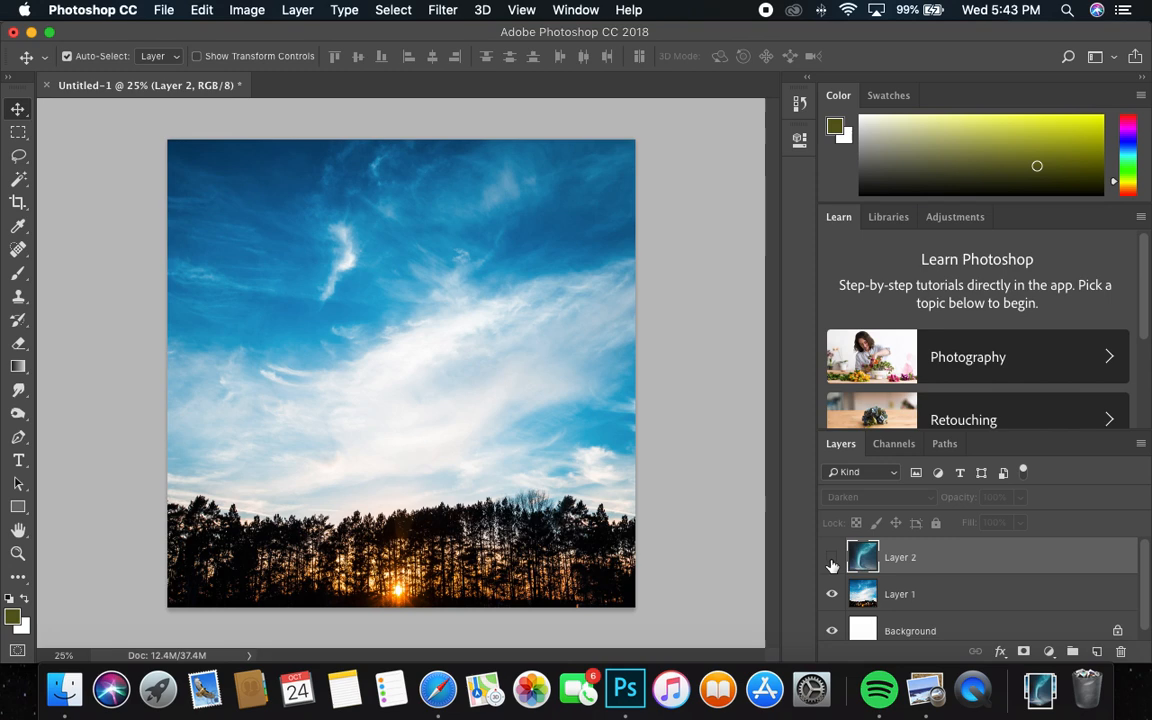
Compare the composite with the aurora layer shown and hidden, and delete the aurora layer
left_click(831, 566)
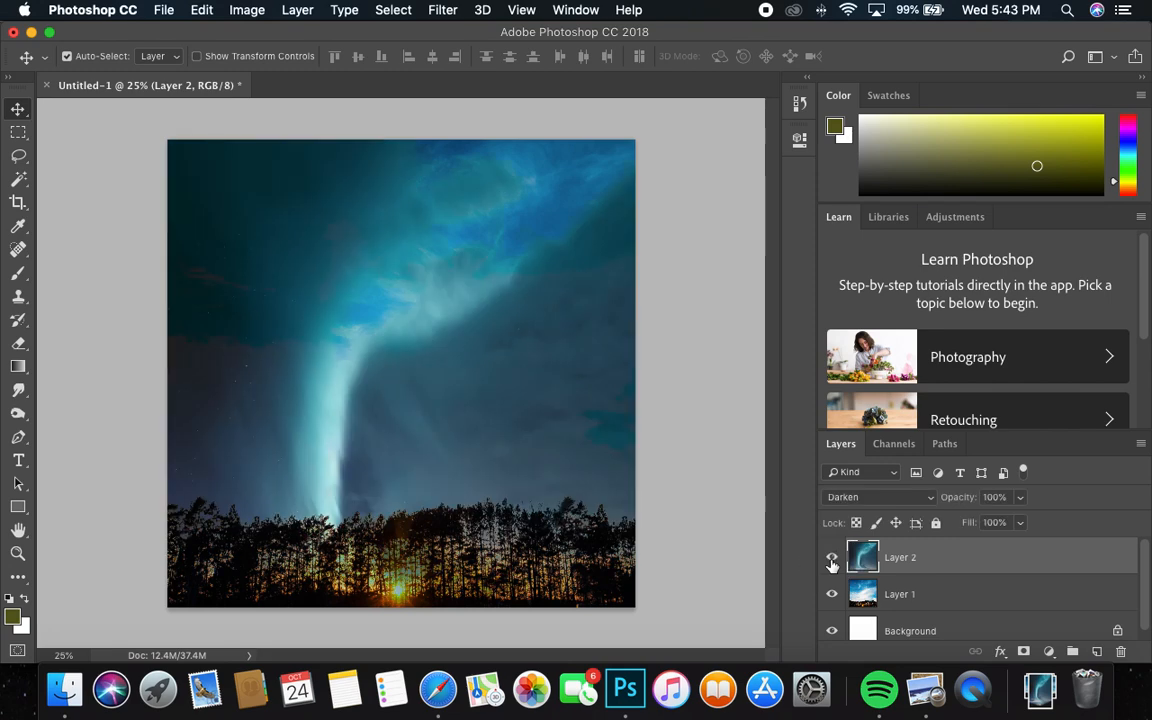
left_click(831, 566)
left_click(831, 566)
key("Delete")
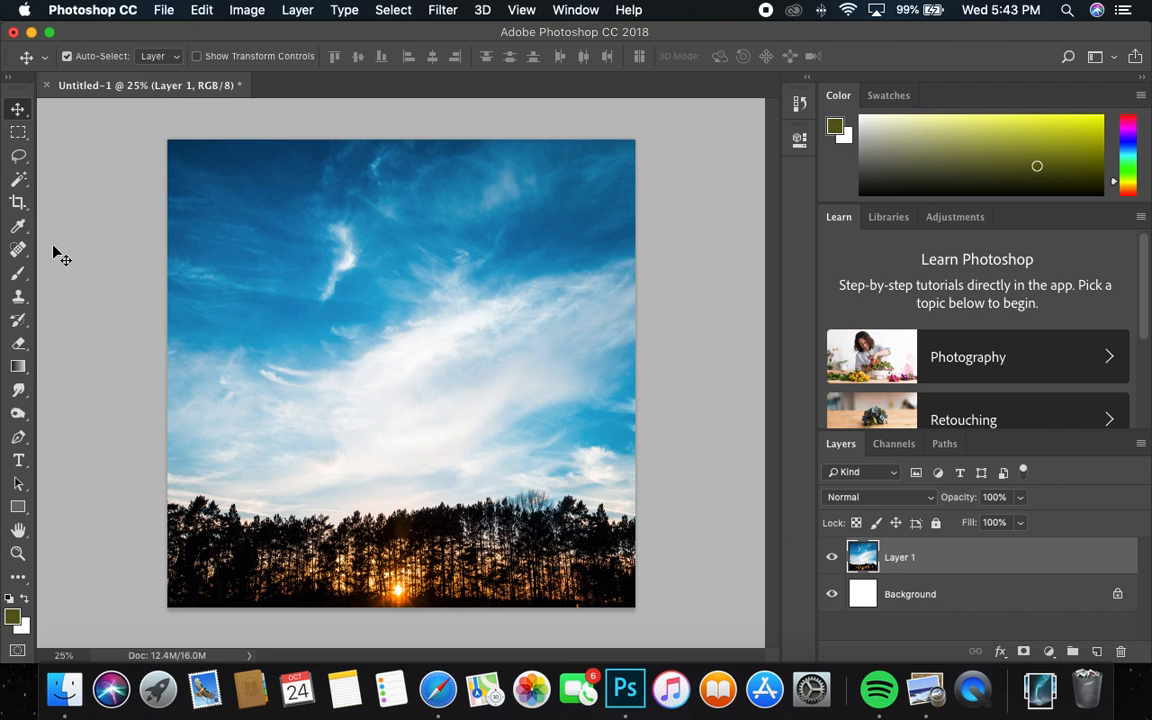
Try erasing across the sky of the tree photo with an enlarged eraser brush, and undo the stroke
left_click(18, 343)
key("bracketright")
key("bracketright")
key("bracketright")
key("bracketright")
key("bracketright")
key("bracketright")
key("bracketright")
key("bracketright")
key("bracketright")
key("bracketright")
key("bracketright")
mouse_move(373, 258)
left_mouse_down()
mouse_move(308, 214)
mouse_move(386, 199)
mouse_move(237, 220)
mouse_move(639, 242)
mouse_move(540, 296)
mouse_move(427, 328)
mouse_move(235, 353)
mouse_move(222, 339)
mouse_move(727, 362)
mouse_move(584, 333)
mouse_move(84, 310)
mouse_move(235, 359)
mouse_move(120, 356)
mouse_move(371, 381)
mouse_move(689, 373)
left_mouse_up()
key("super+z")
Erase the sky of the tree photo down to the treeline with a soft 600 px eraser
key("bracketleft")
key("bracketleft")
key("bracketleft")
key("bracketleft")
key("bracketleft")
key("bracketleft")
left_click_drag(624, 190, 491, 181)
mouse_move(626, 161)
left_mouse_down()
mouse_move(249, 170)
mouse_move(429, 177)
mouse_move(255, 247)
mouse_move(153, 322)
mouse_move(231, 391)
mouse_move(123, 409)
mouse_move(136, 409)
mouse_move(126, 438)
mouse_move(224, 424)
mouse_move(283, 442)
mouse_move(238, 436)
mouse_move(506, 406)
mouse_move(586, 416)
mouse_move(514, 411)
mouse_move(527, 430)
mouse_move(632, 442)
mouse_move(634, 460)
mouse_move(622, 339)
mouse_move(630, 270)
mouse_move(665, 238)
mouse_move(302, 272)
left_mouse_up()
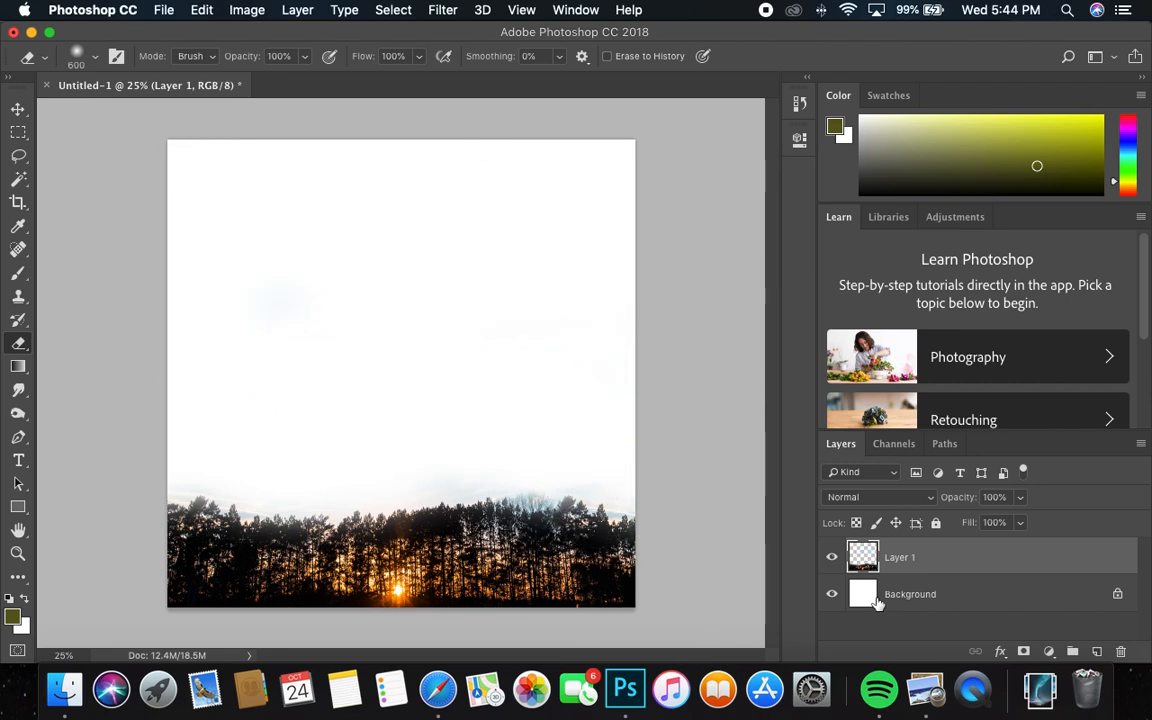
Select the Background layer, switch to Safari and download the black-and-white cumulus clouds photo from Unsplash's sky results
left_click(910, 596)
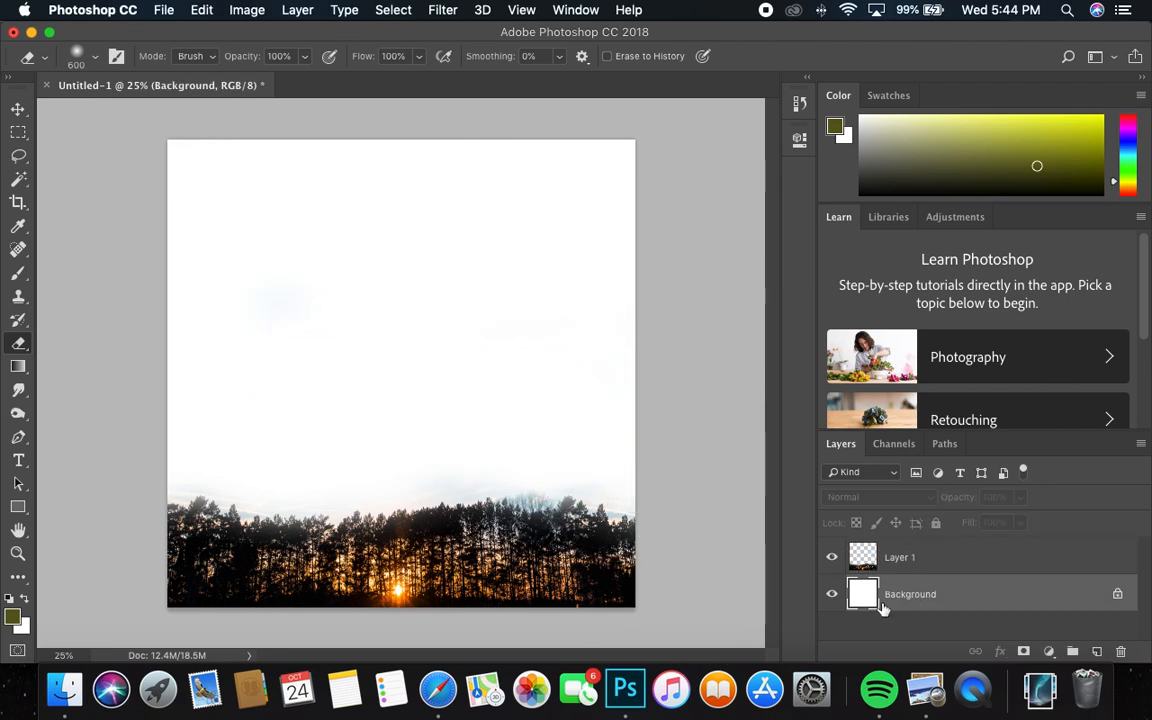
left_click(438, 690)
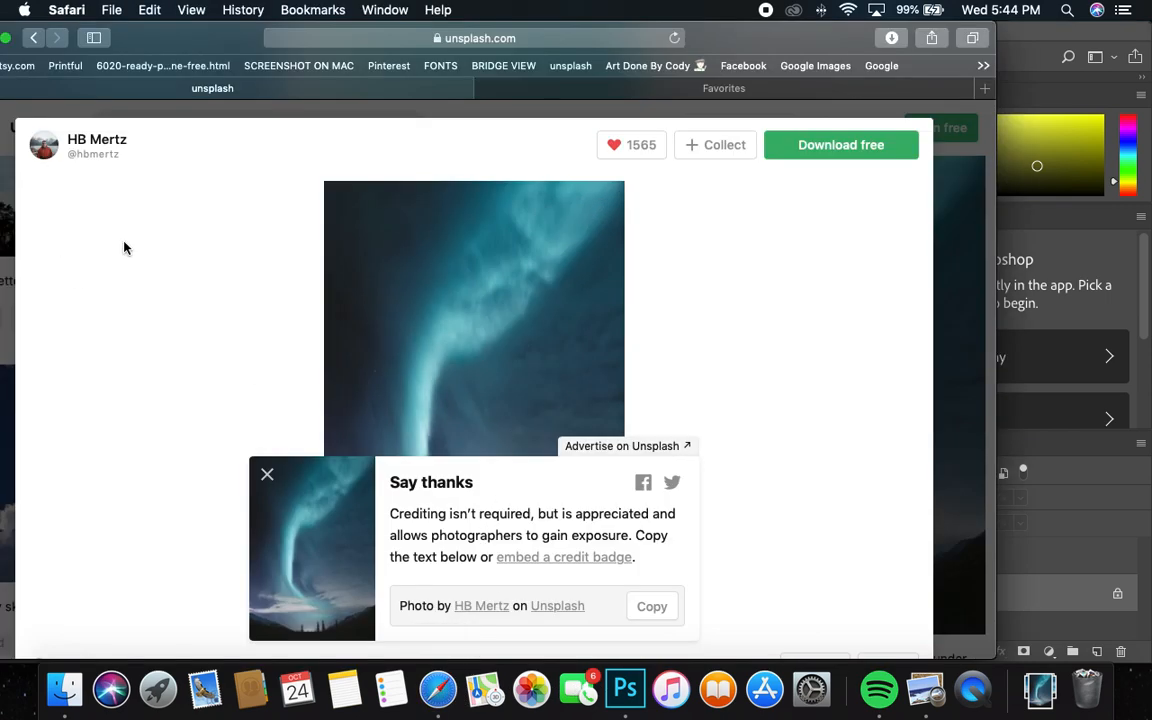
left_click(126, 121)
left_click(265, 428)
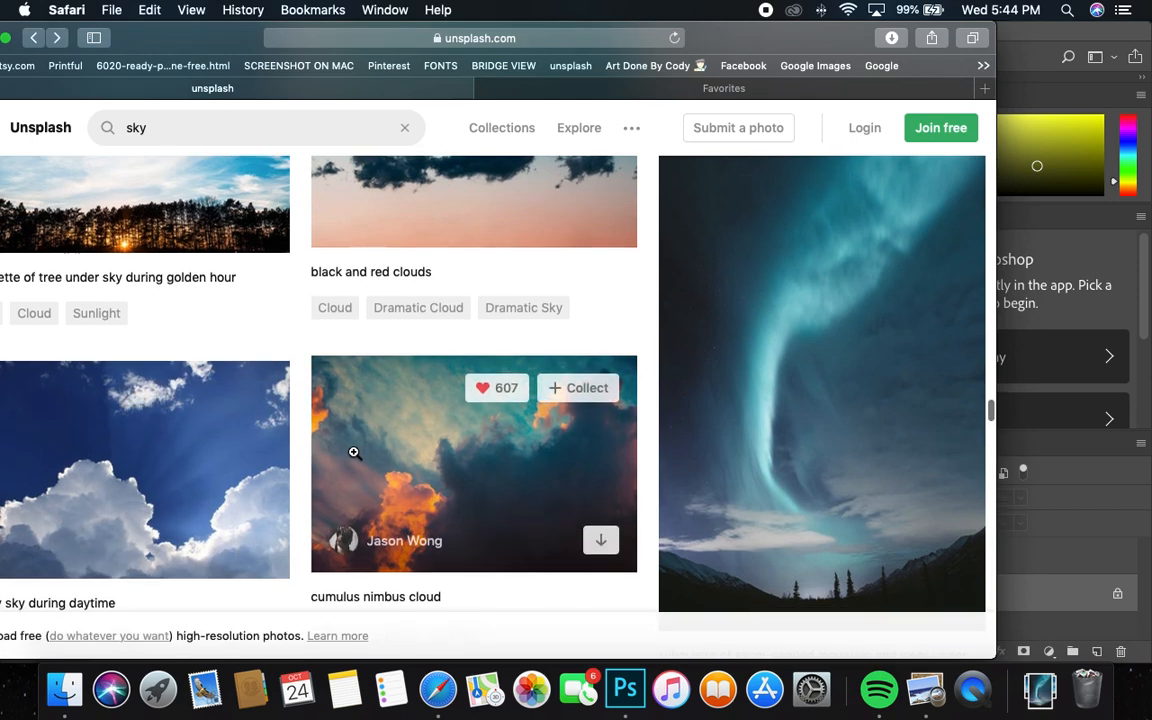
scroll(345, 455, "down", 10)
scroll(351, 455, "up", 3)
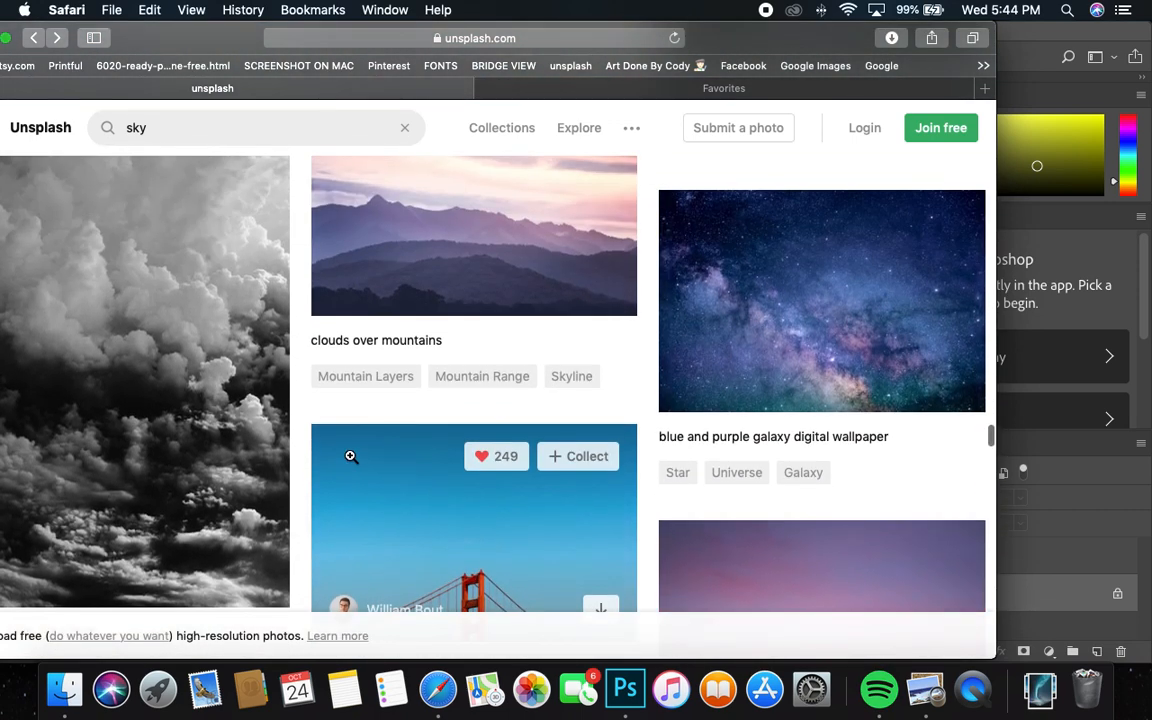
scroll(350, 458, "down", 8)
scroll(349, 460, "up", 7)
scroll(349, 460, "up", 1)
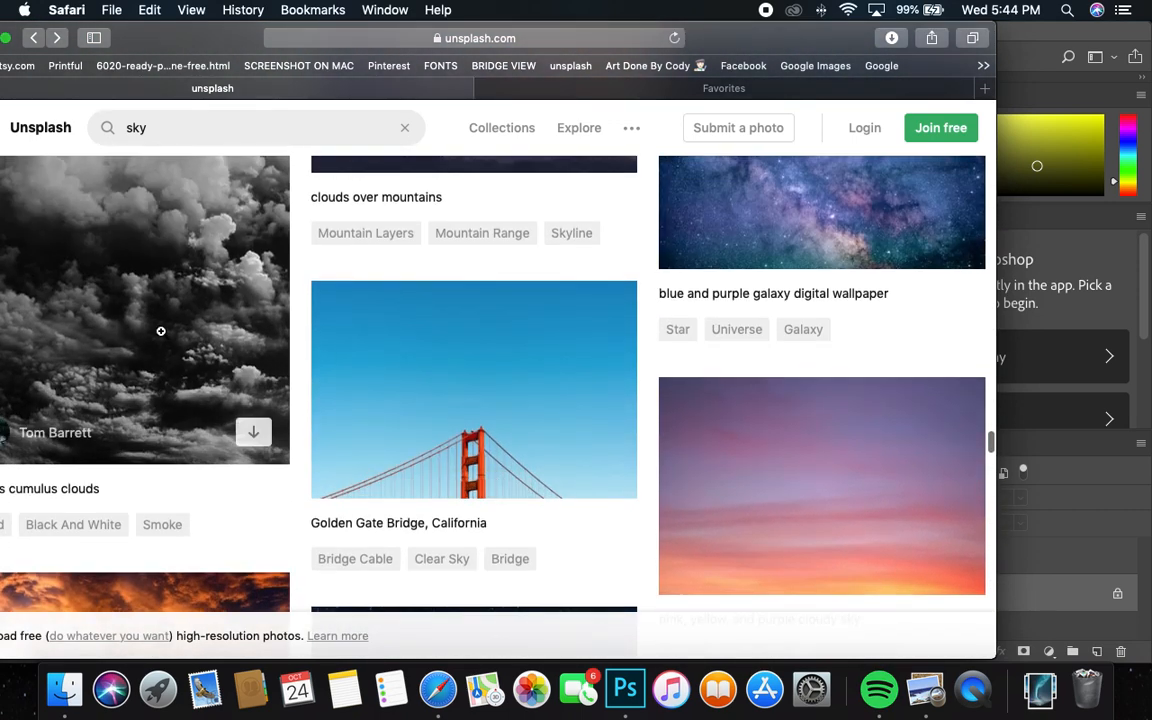
left_click(160, 329)
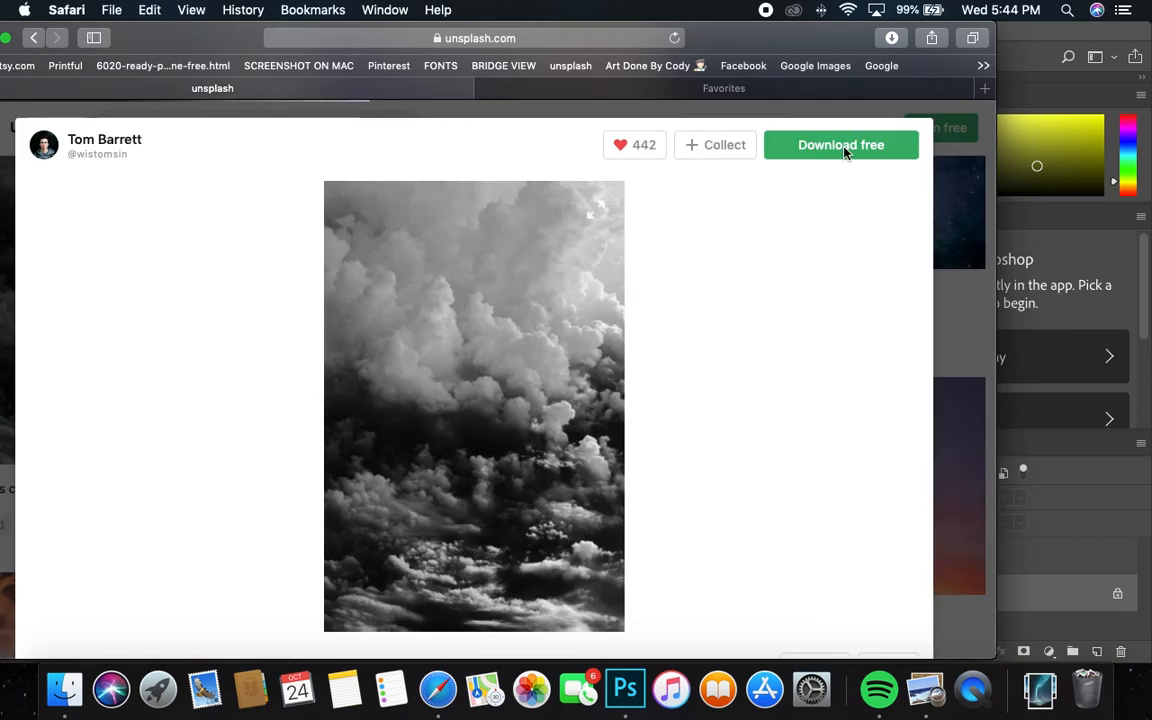
left_click(840, 145)
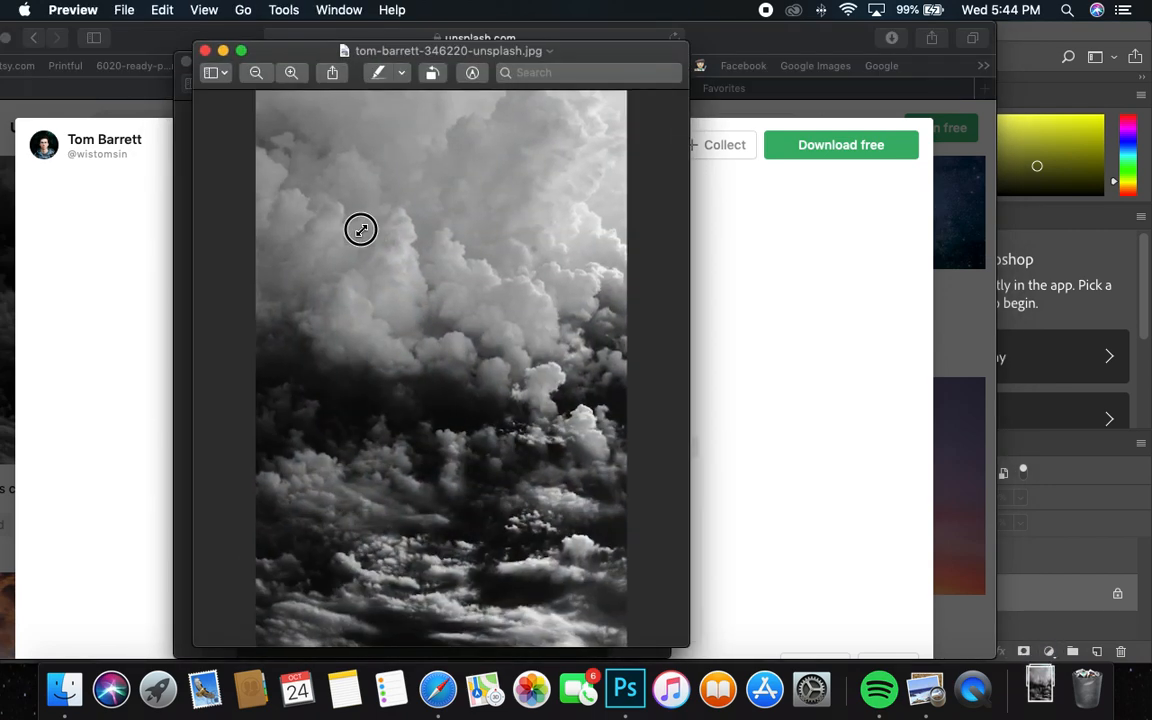
Copy the clouds photo from Preview into the Photoshop composite above the Background layer and reposition it behind the trees
left_click(162, 8)
left_click(168, 84)
left_click(1040, 38)
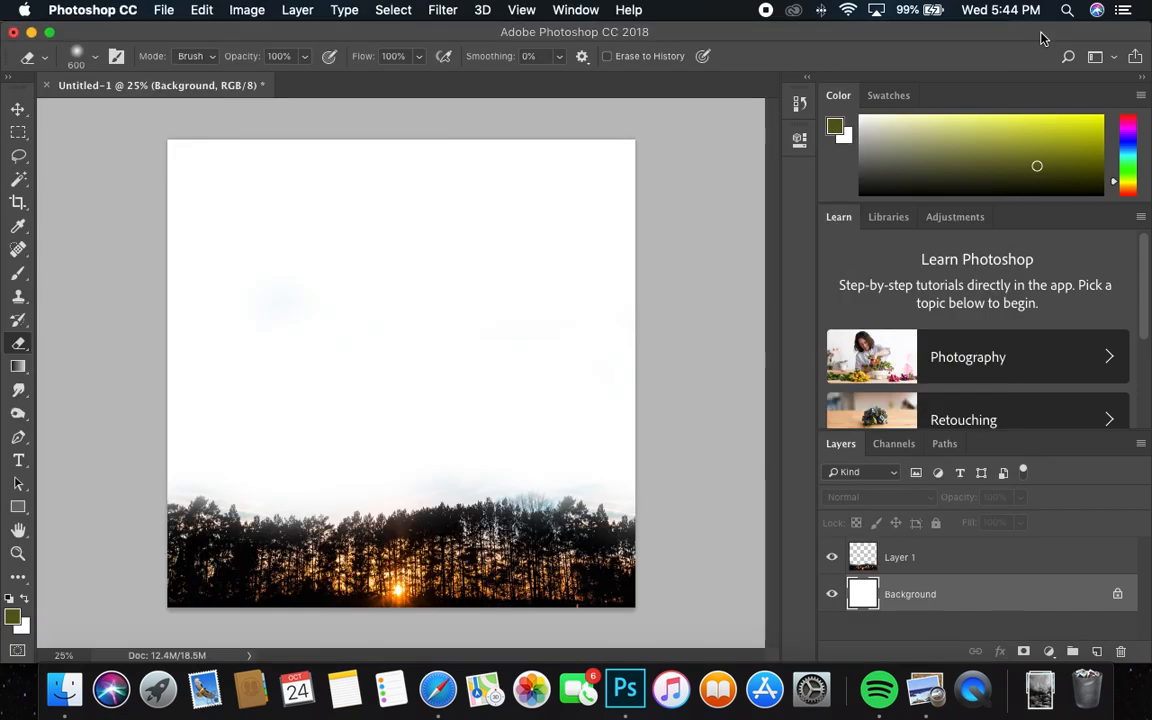
left_click(200, 9)
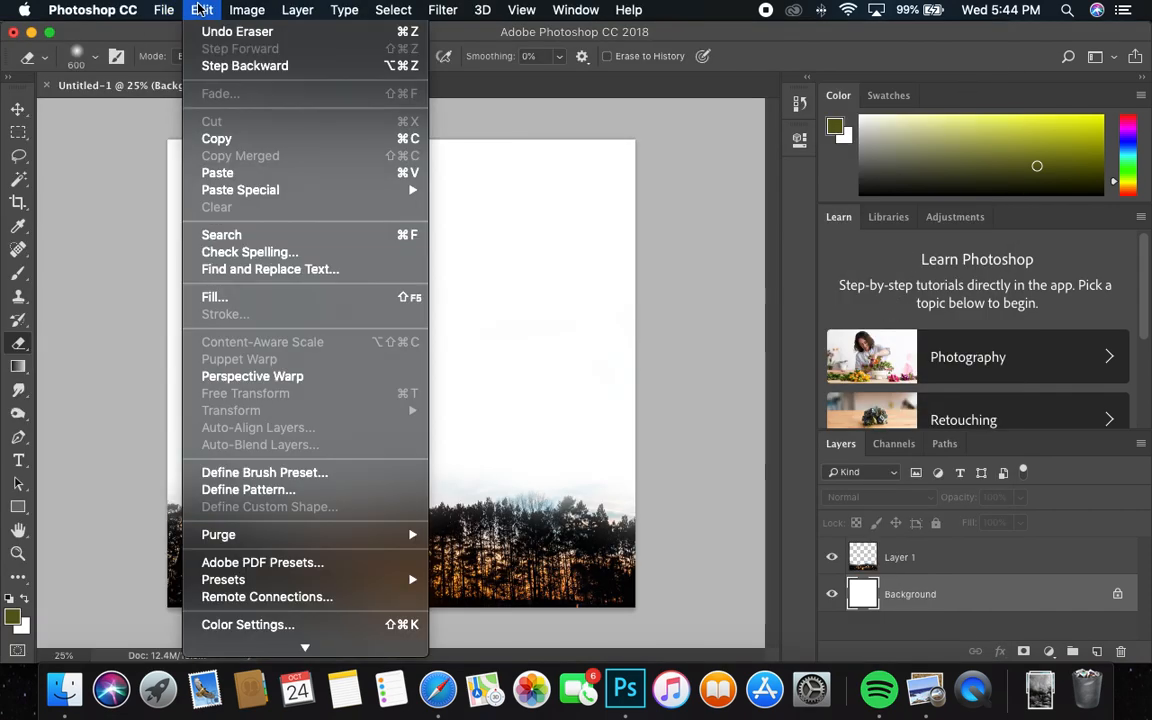
left_click(265, 173)
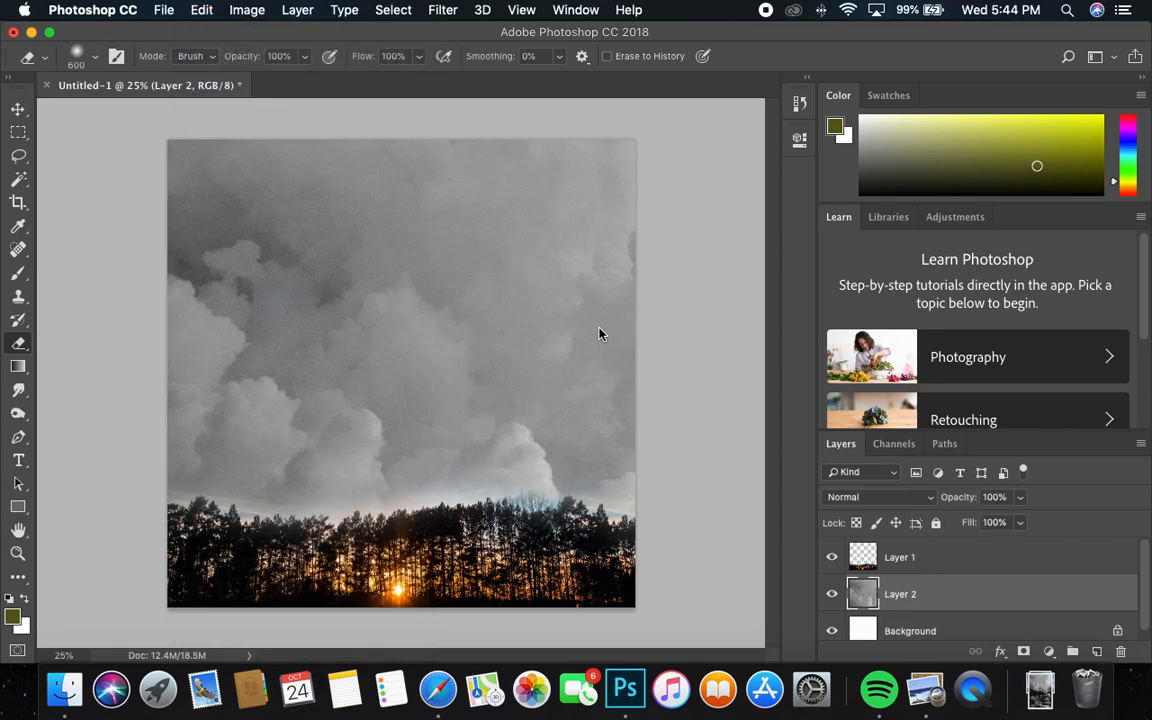
left_click(18, 108)
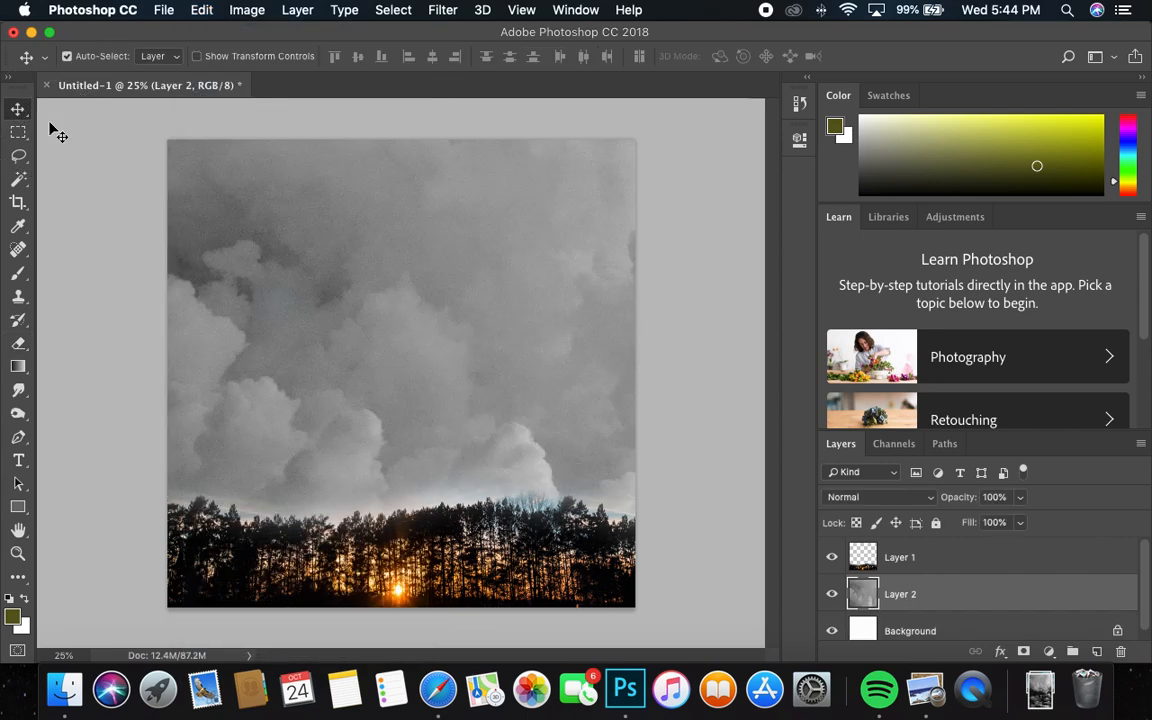
left_click_drag(420, 310, 492, 410)
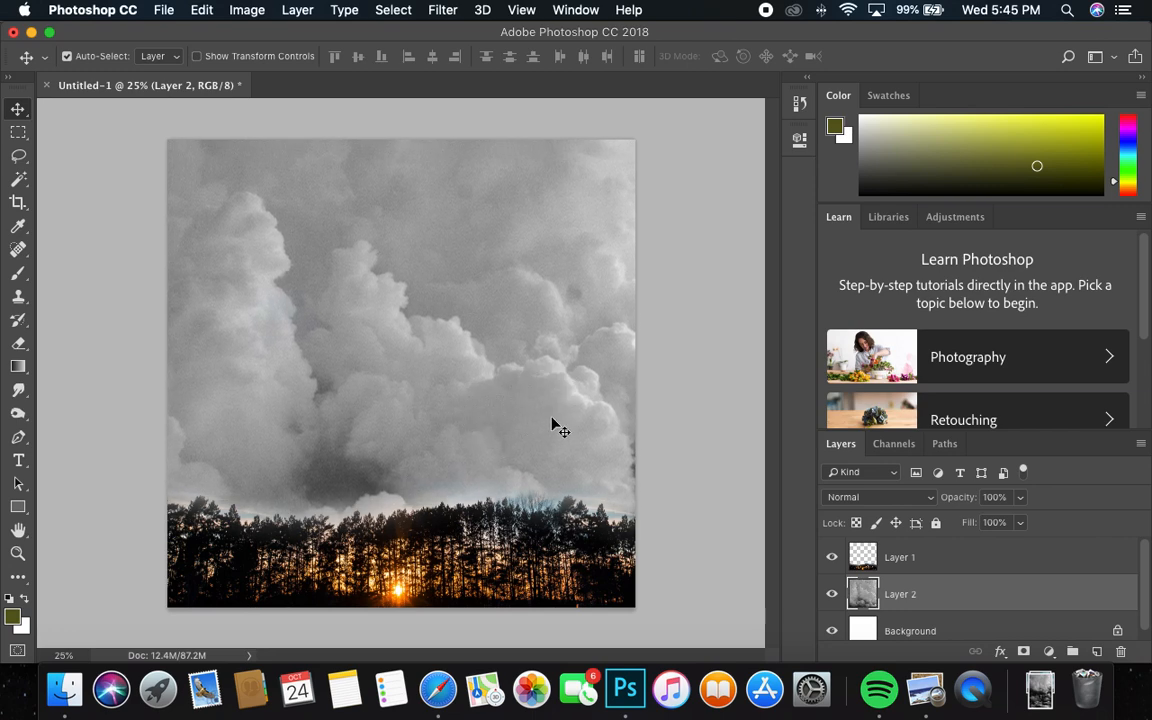
Apply Hue/Saturation to the tree layer with saturation about -85 and lightness +26
left_click(908, 560)
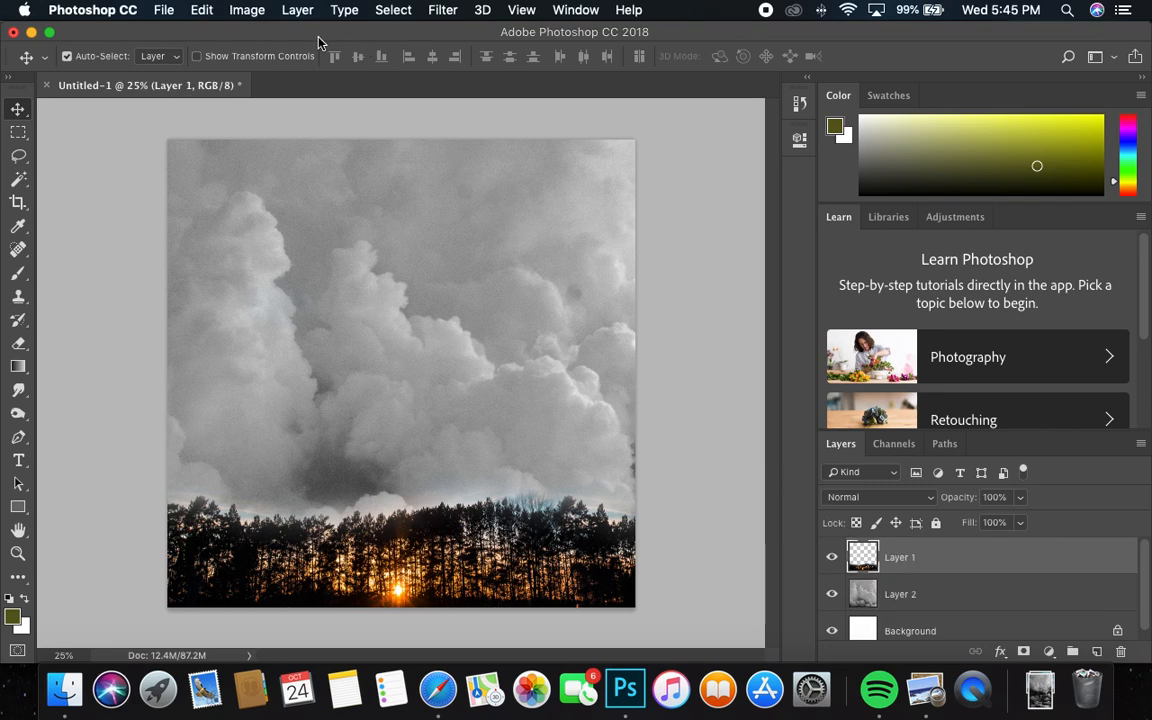
left_click(240, 12)
mouse_move(293, 68)
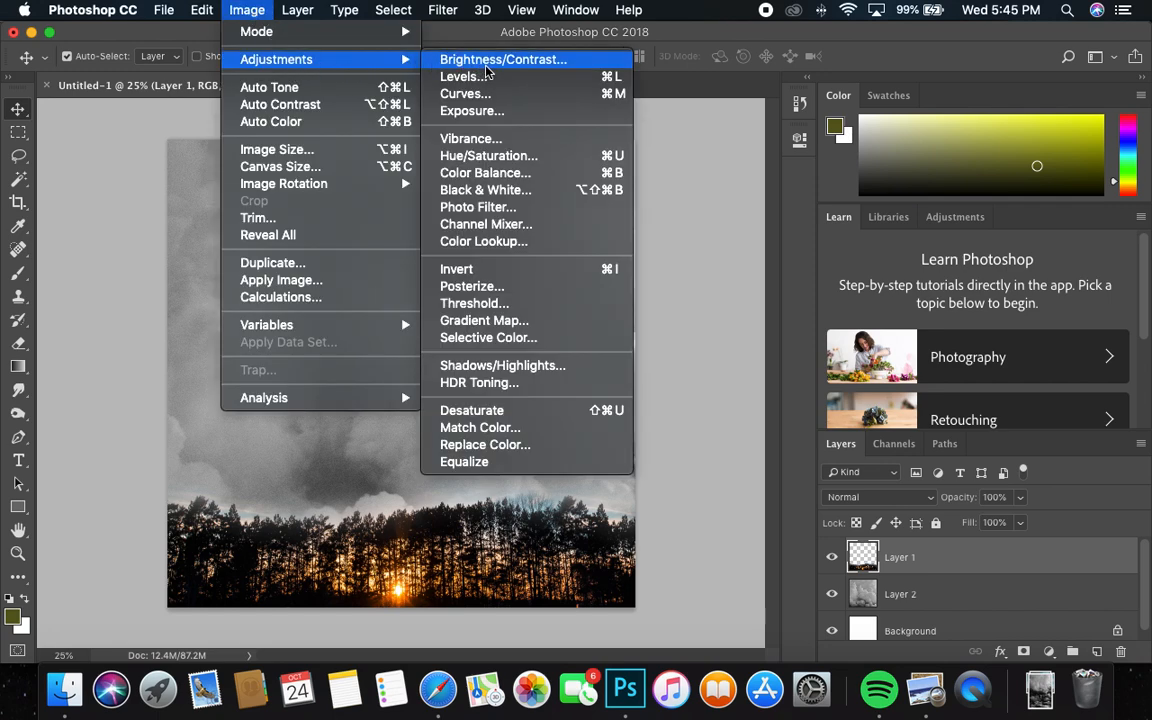
left_click(478, 156)
left_click_drag(873, 320, 897, 321)
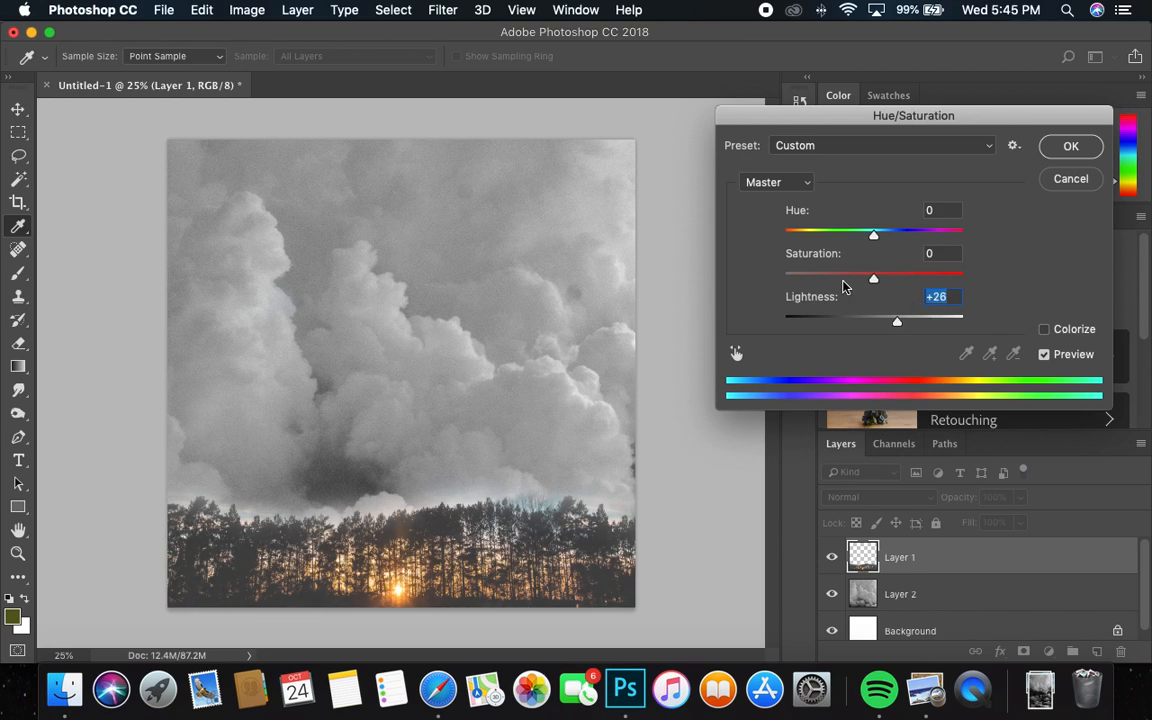
left_click_drag(840, 278, 797, 274)
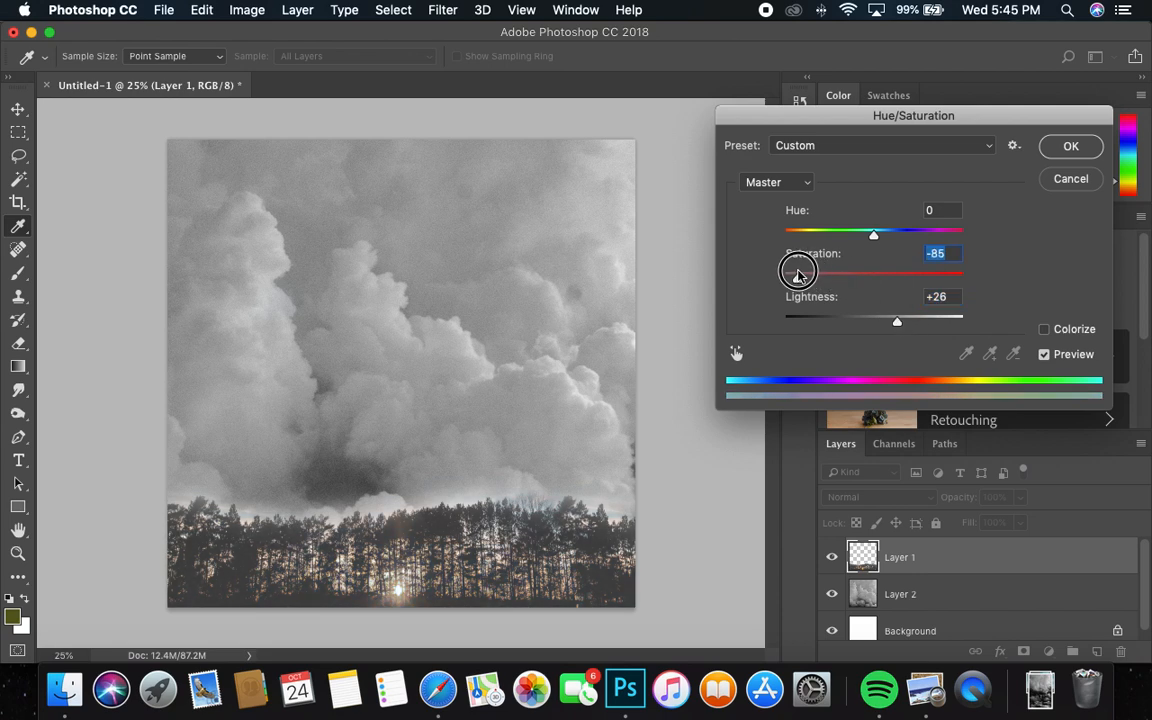
left_click(1071, 145)
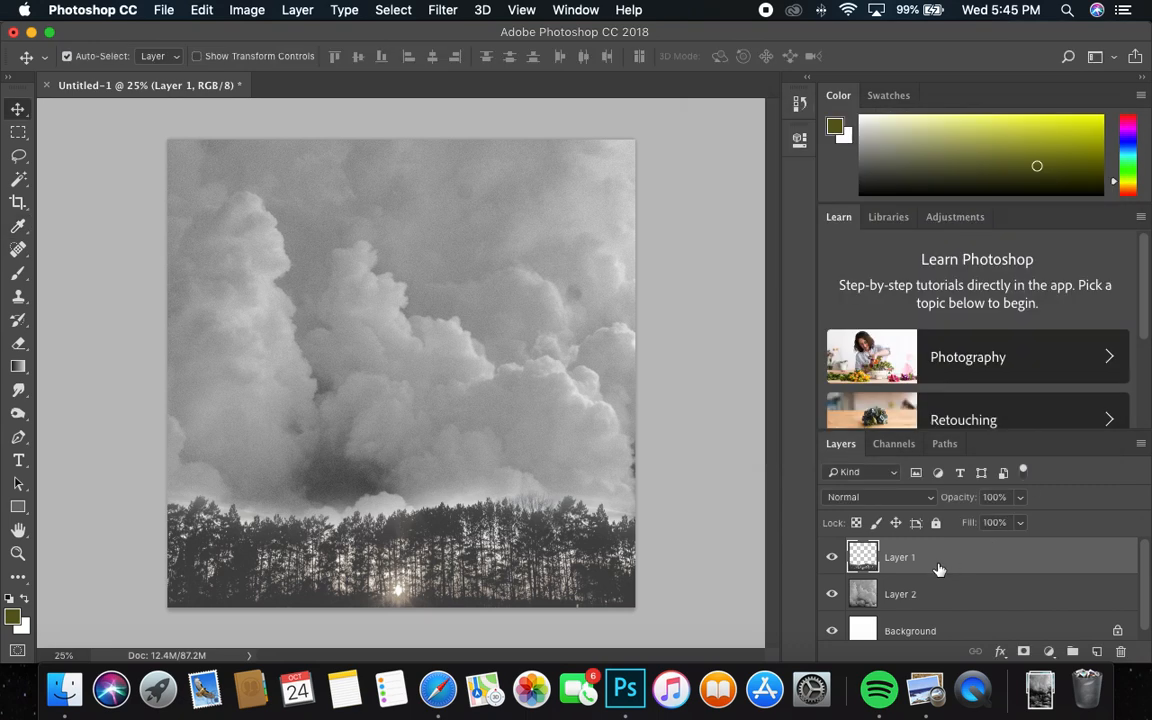
Add a new layer above the trees and fill it with the blue foreground colour #107add
left_click(1097, 652)
left_click(13, 614)
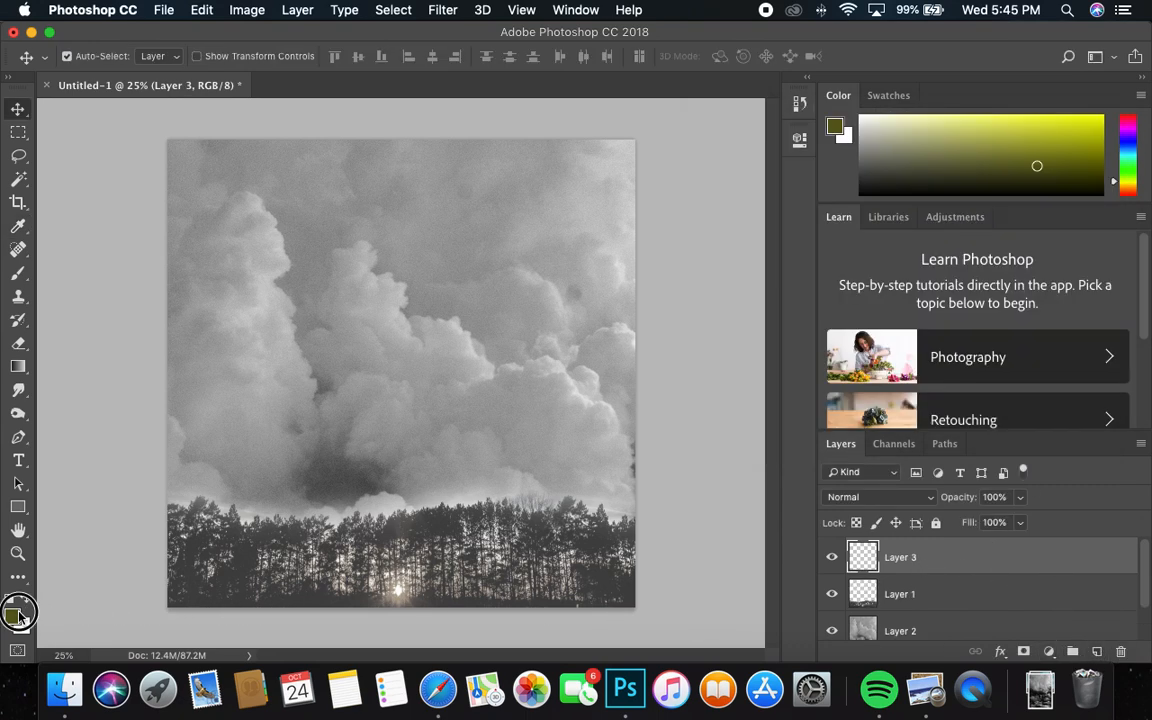
left_click_drag(931, 376, 919, 385)
mouse_move(870, 292)
left_mouse_down()
mouse_move(848, 275)
mouse_move(849, 286)
left_mouse_up()
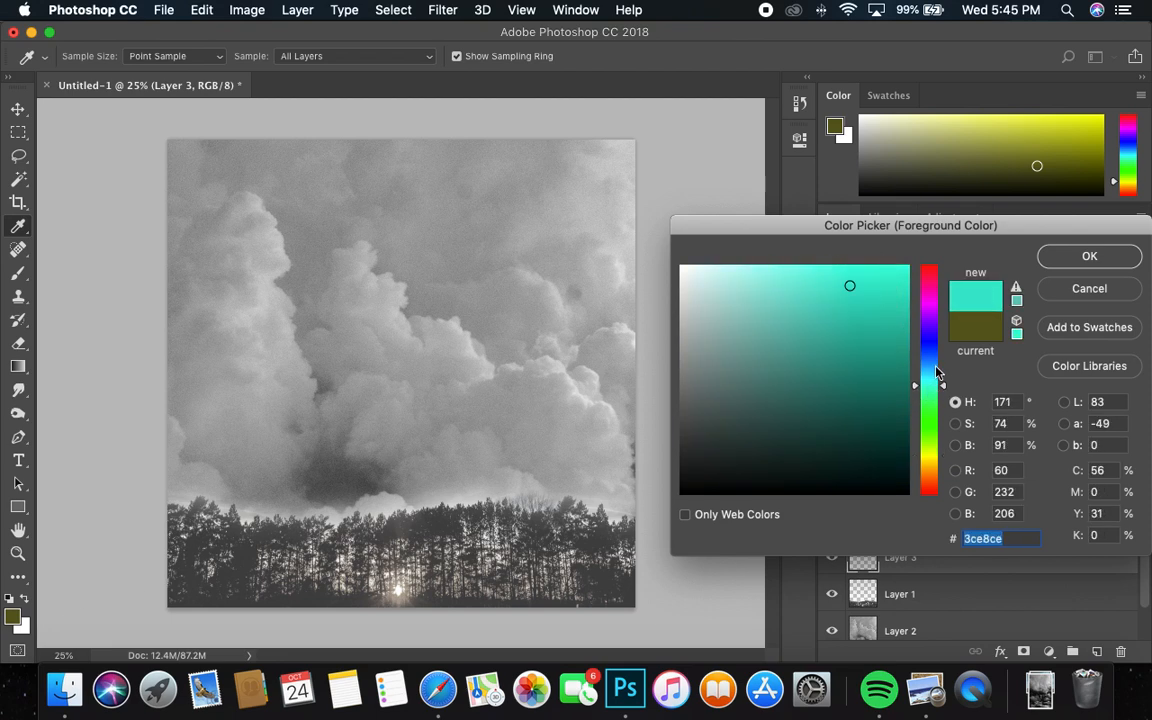
left_click_drag(927, 380, 932, 362)
left_click_drag(803, 268, 906, 292)
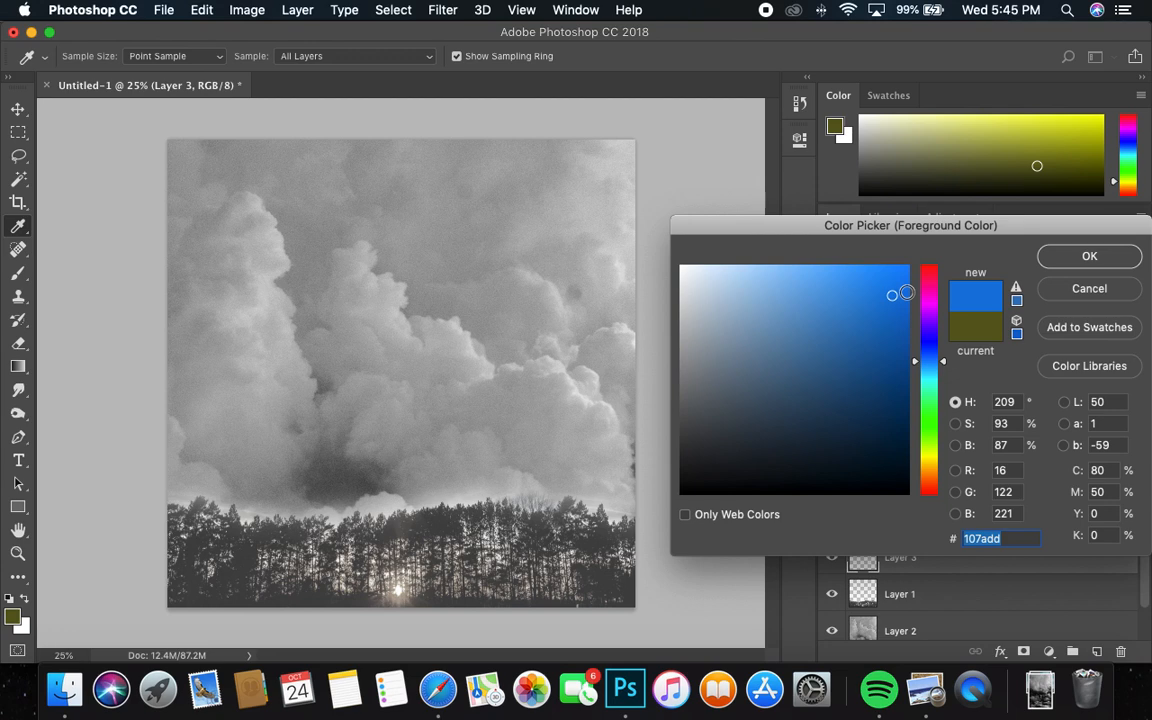
left_click(1082, 262)
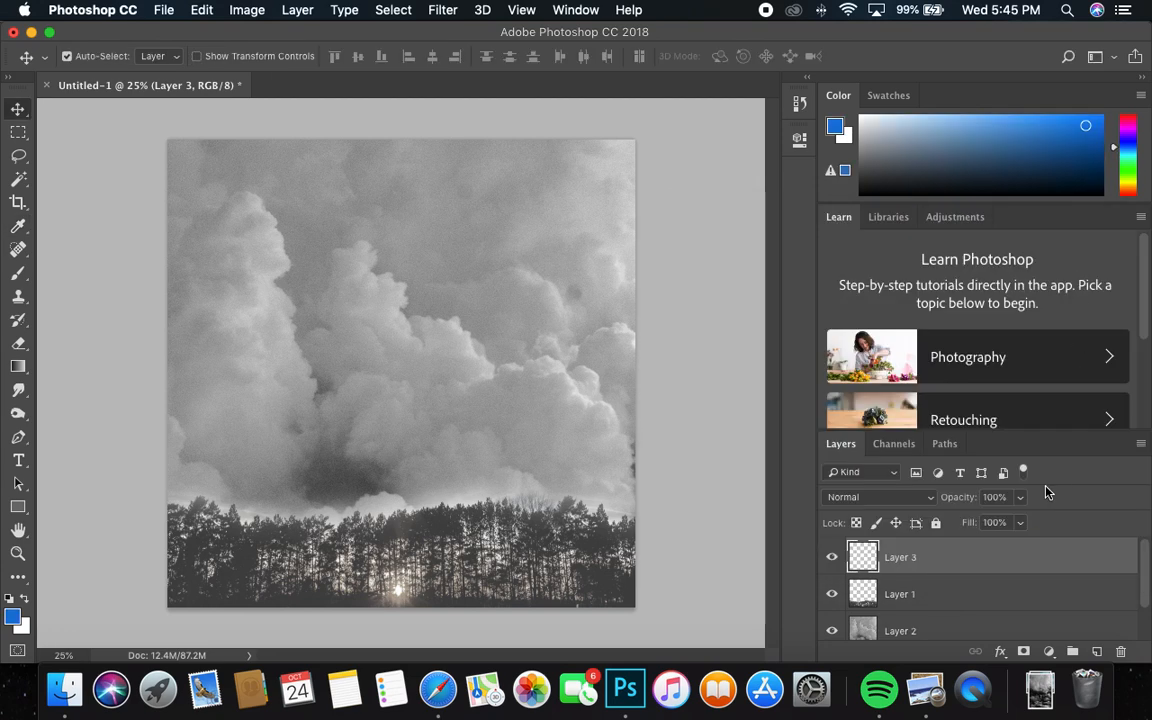
key("alt+BackSpace")
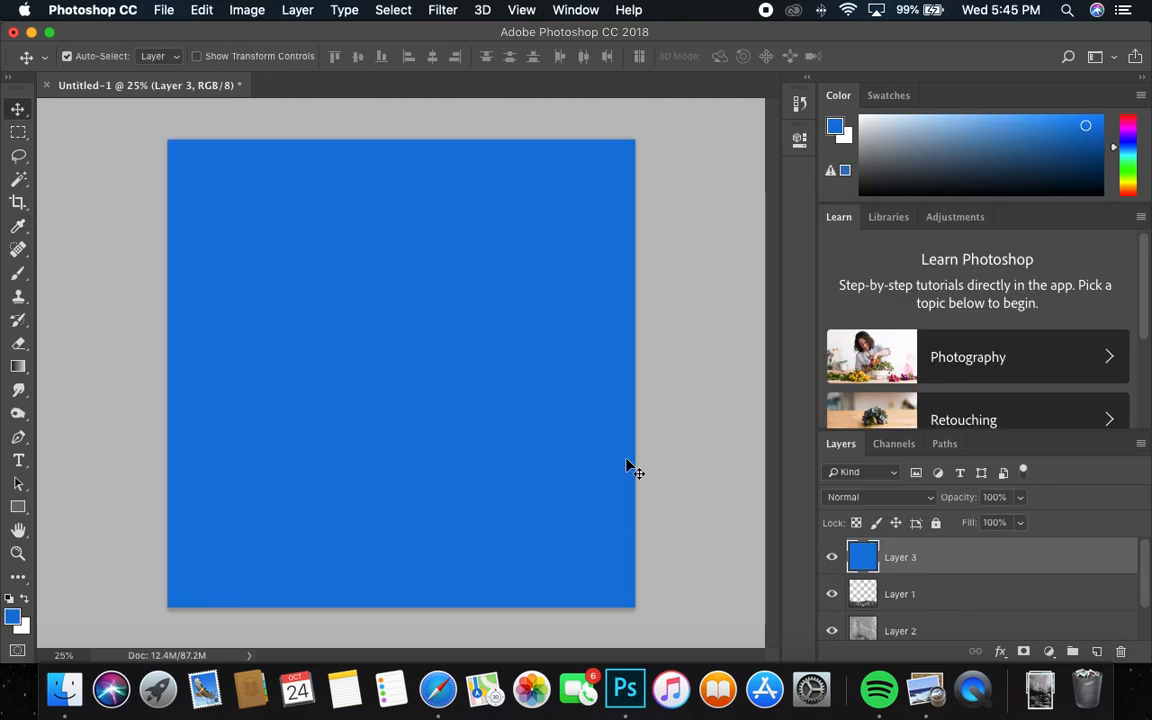
Try the Darken, Screen and Lighten blend modes on the blue fill layer
left_click(850, 497)
left_click(858, 535)
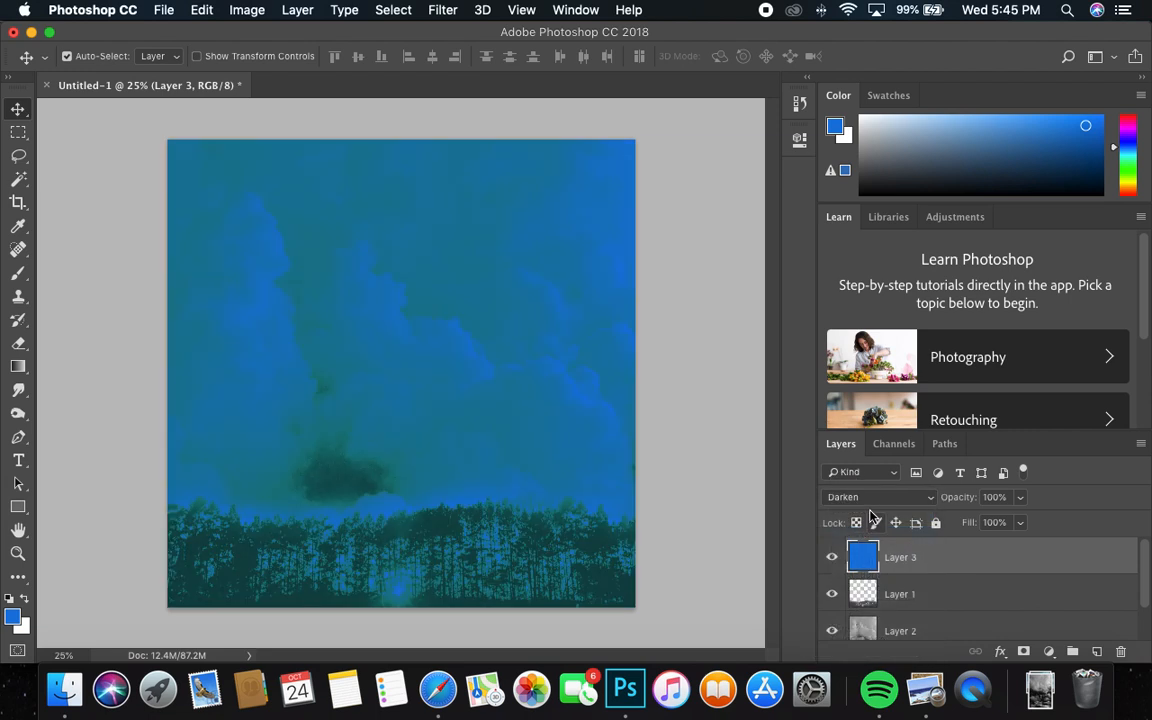
left_click(868, 501)
left_click(872, 511)
left_click(875, 501)
left_click(879, 574)
left_click(879, 497)
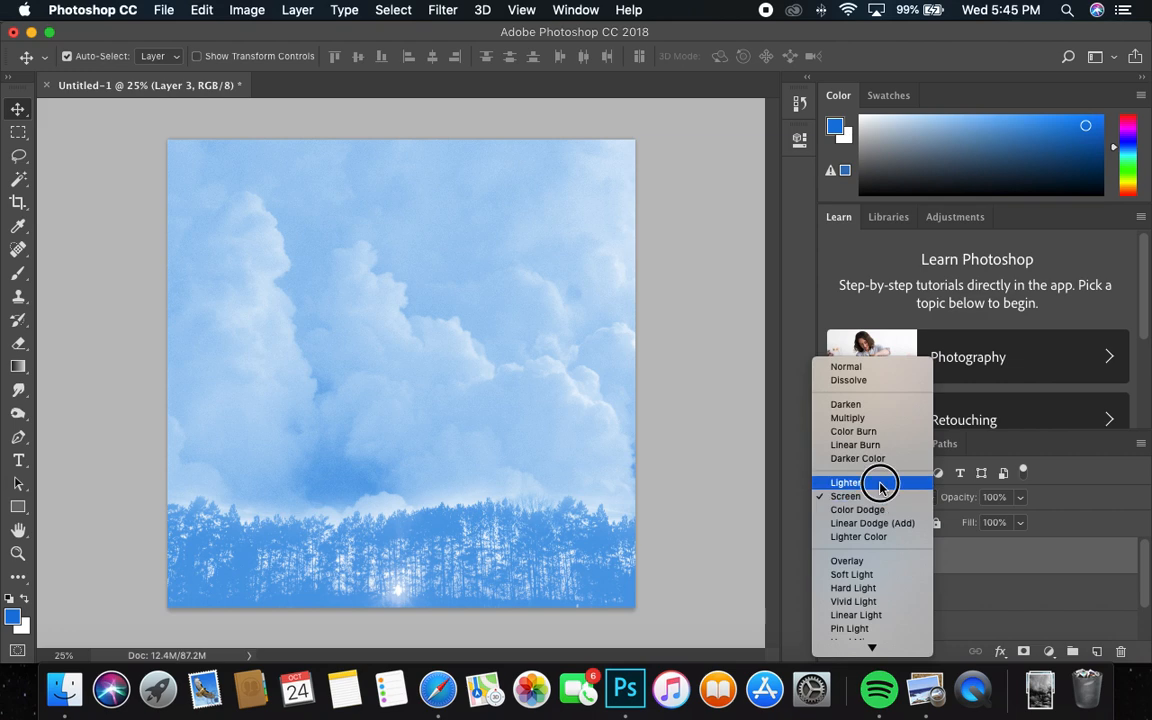
left_click(879, 482)
Set the blue fill layer's blend mode to Overlay, its opacity to 60% and its fill to 41%
left_click(889, 495)
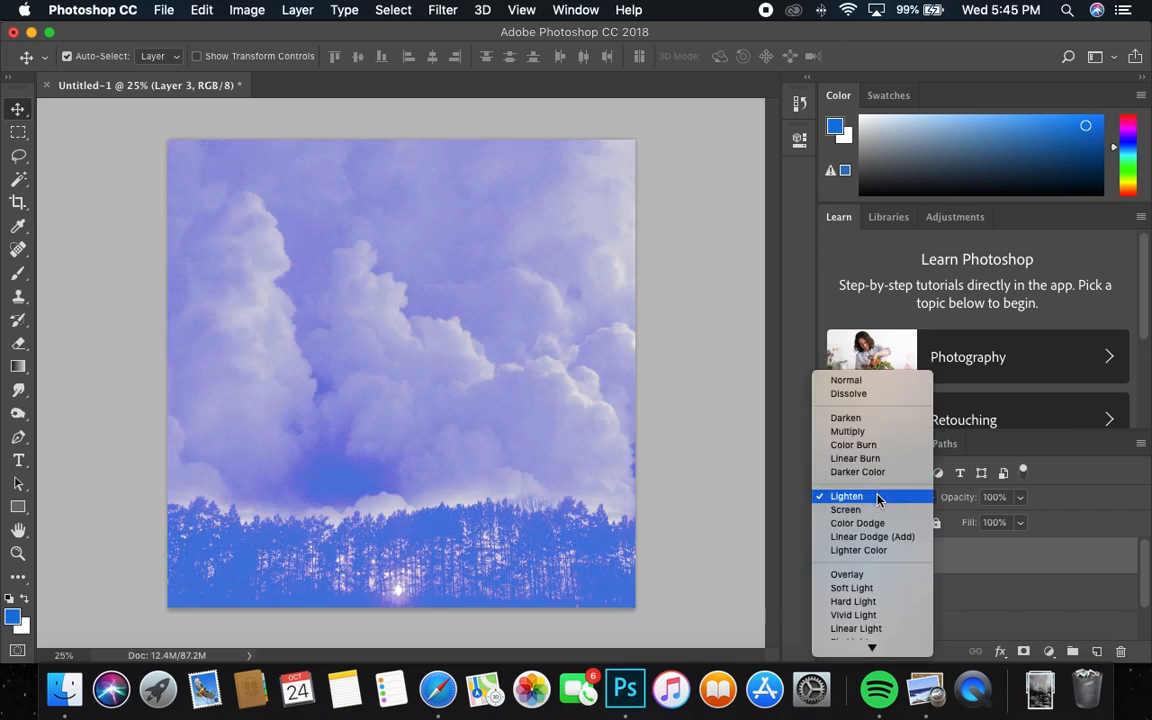
left_click(868, 576)
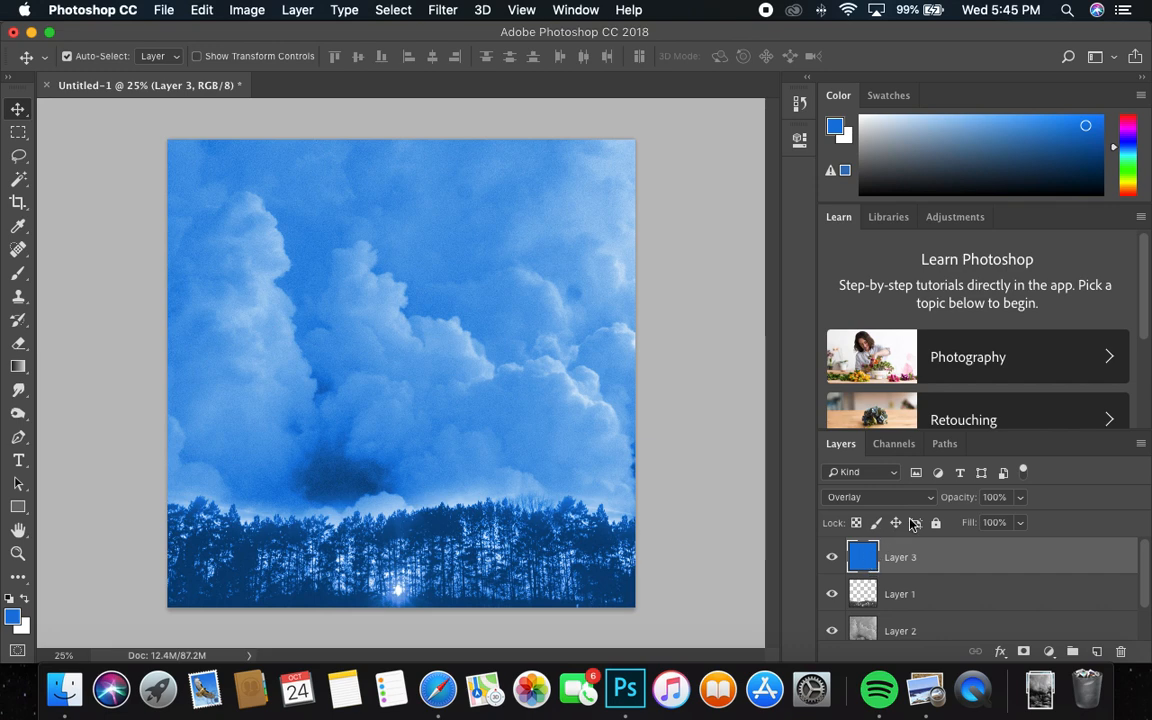
left_click(1019, 499)
left_click_drag(1021, 517, 971, 544)
left_click(1019, 523)
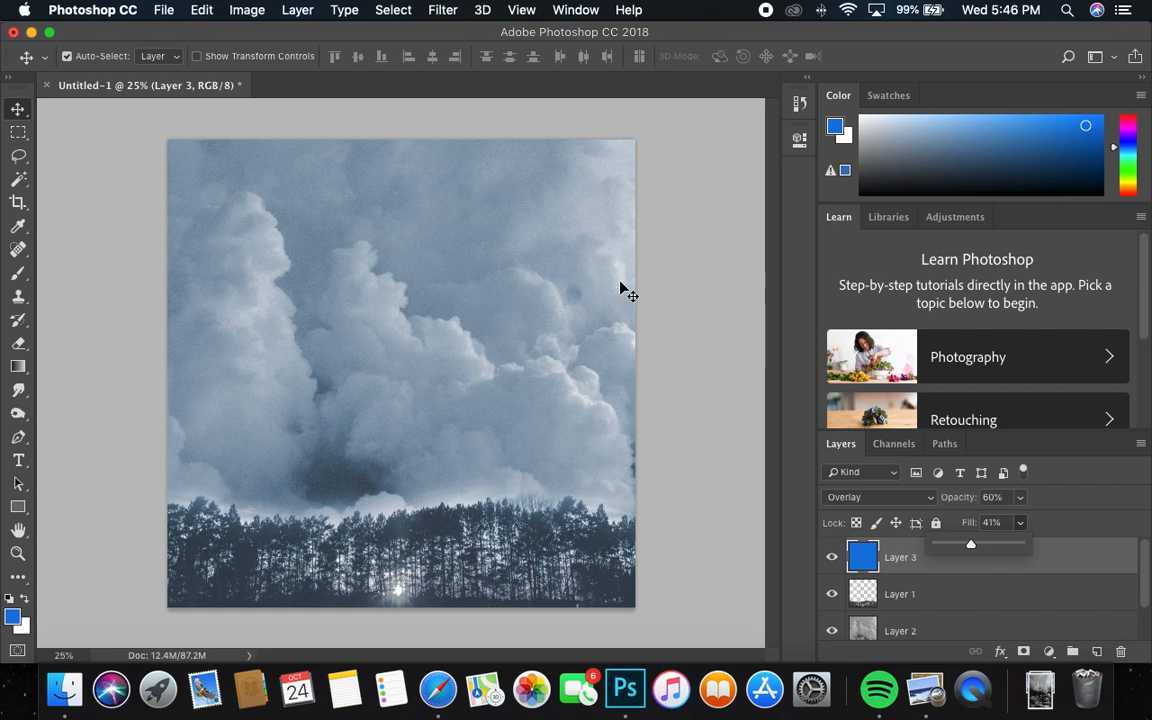
left_click(1032, 493)
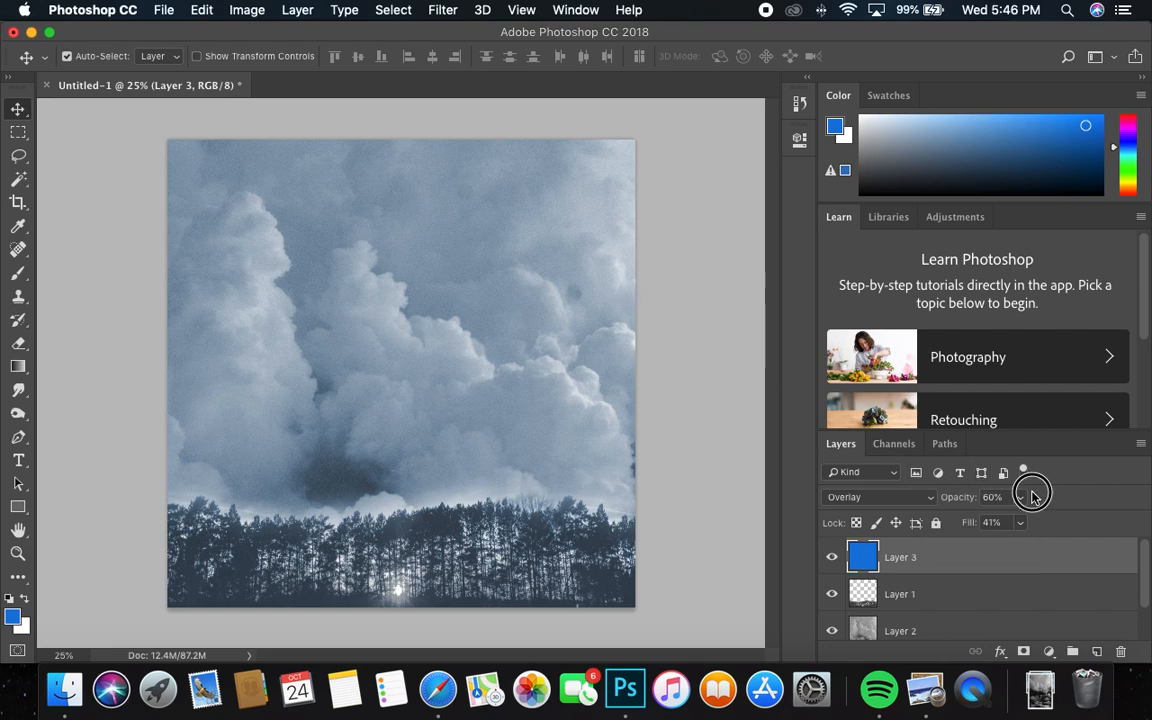